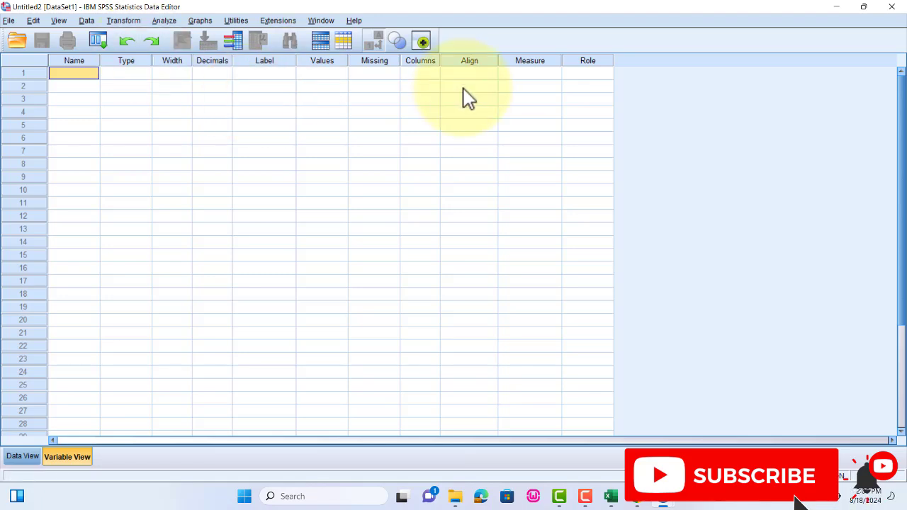
- Name the first four variables SN, ID, SALARY and YEAR, following the column headings in the Excel sheet
type("SN")
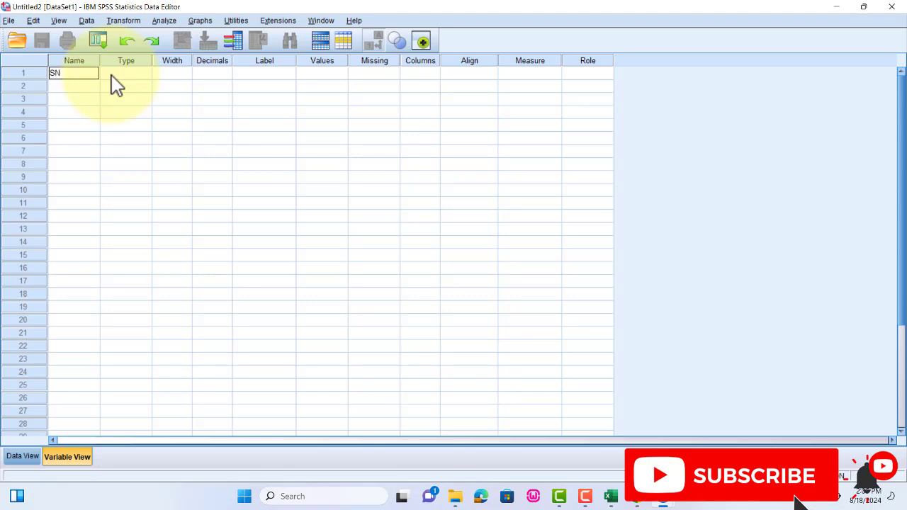
left_click(61, 87)
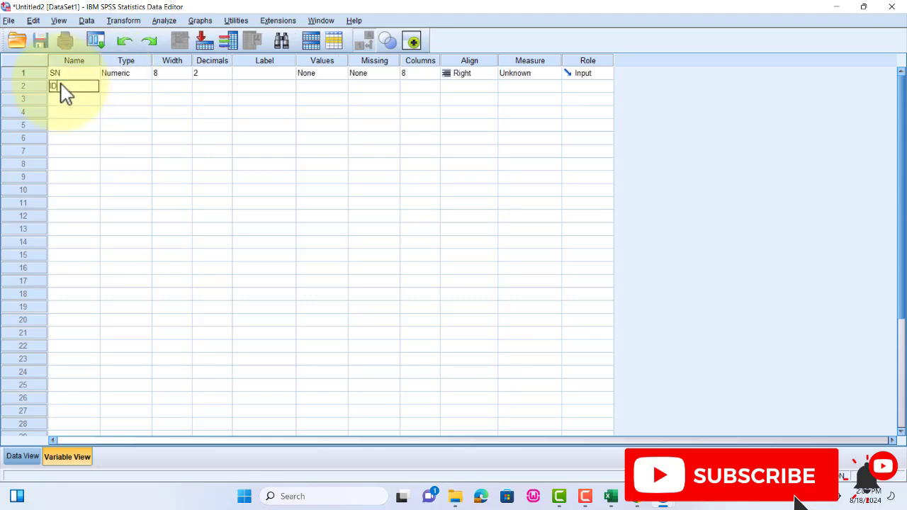
left_click(609, 496)
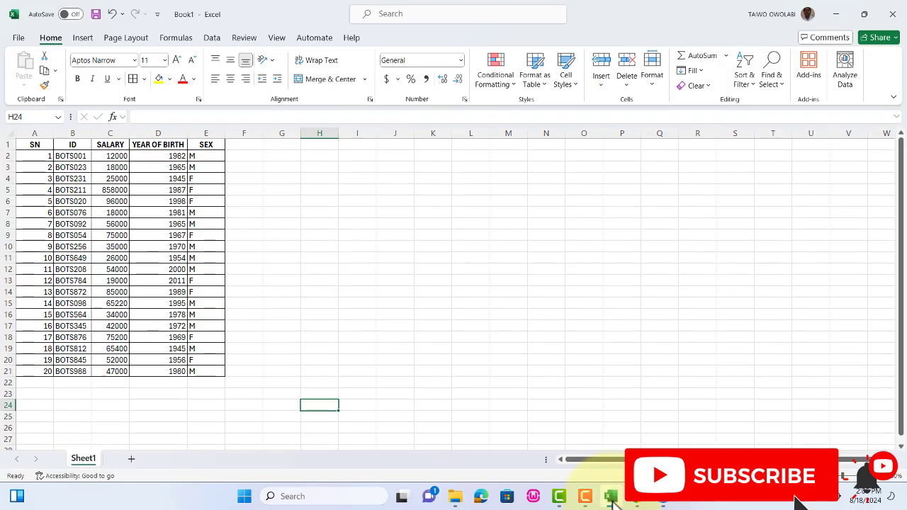
left_click(609, 497)
left_click(82, 100)
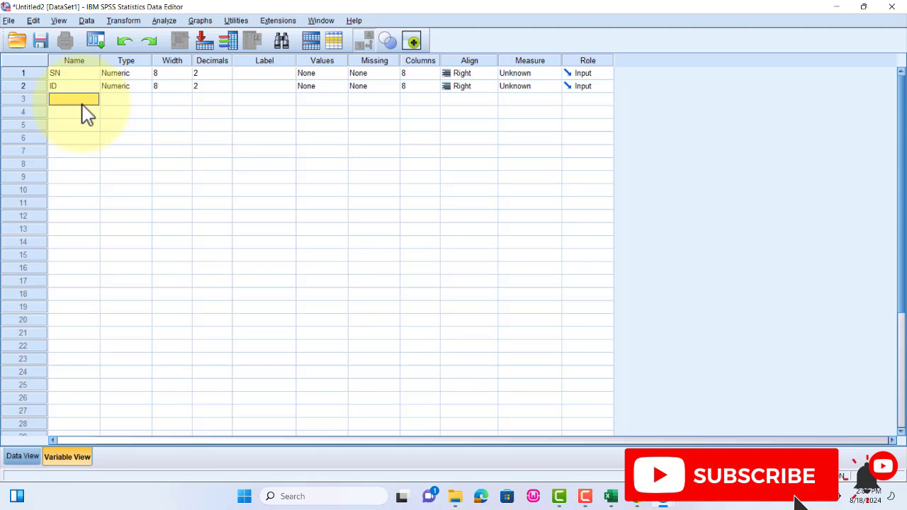
type("SALARY")
key("Return")
type("YEAR")
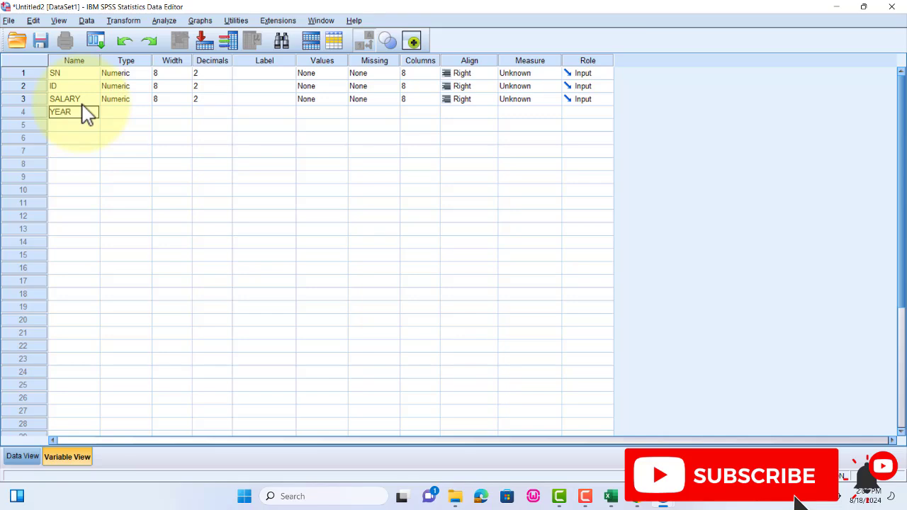
key("Return")
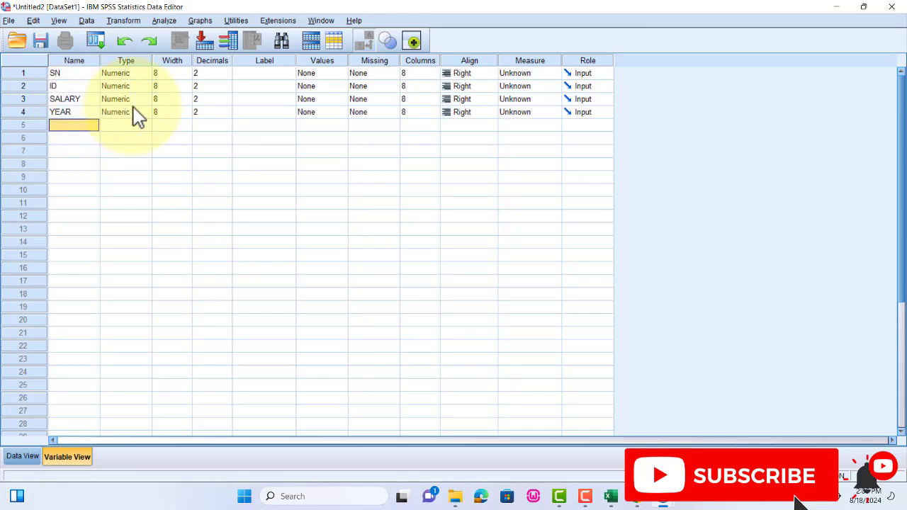
- Check the last column heading in the Excel sheet and name the fifth variable SEX
left_click(610, 498)
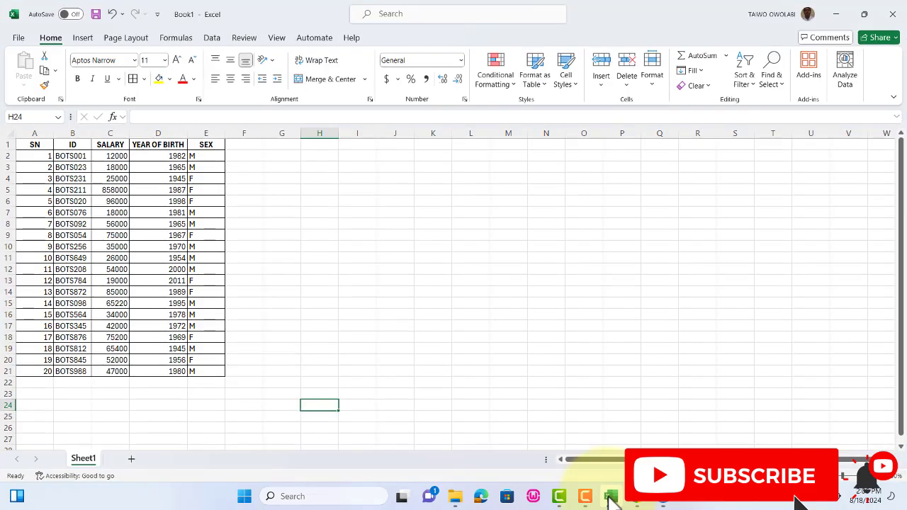
left_click(610, 497)
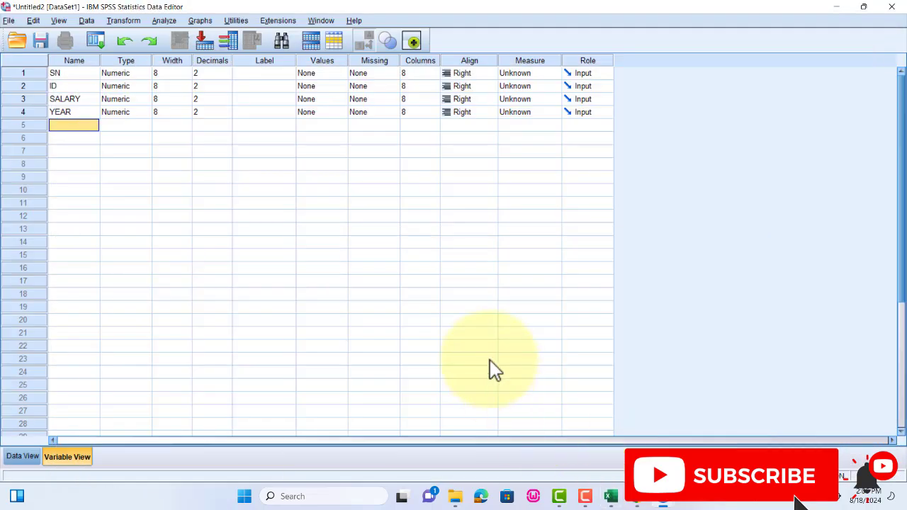
type("SEX")
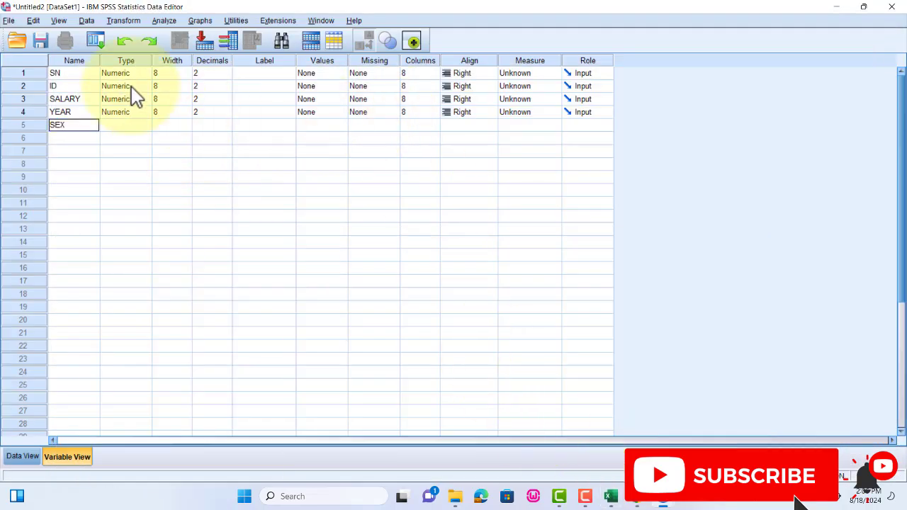
left_click(81, 75)
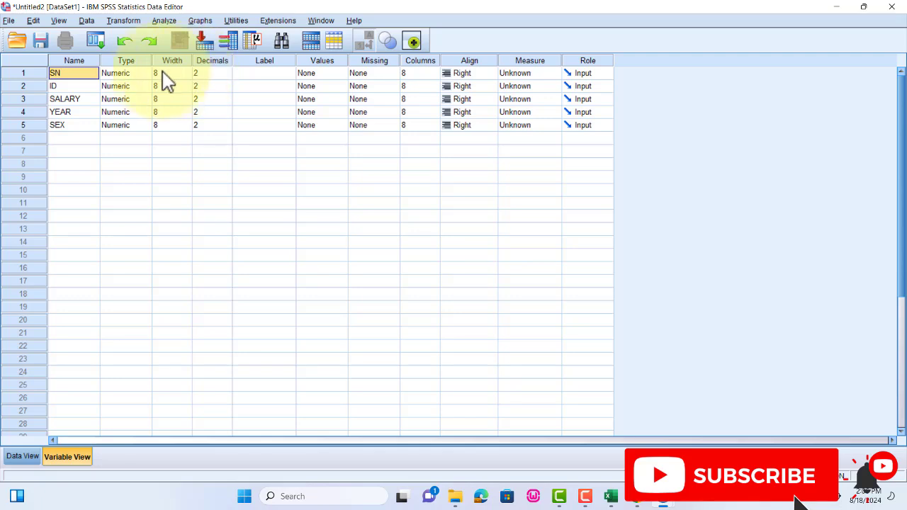
- Define SN as numeric with width 4 and 0 decimal places, and set its measure to Scale
left_click(128, 74)
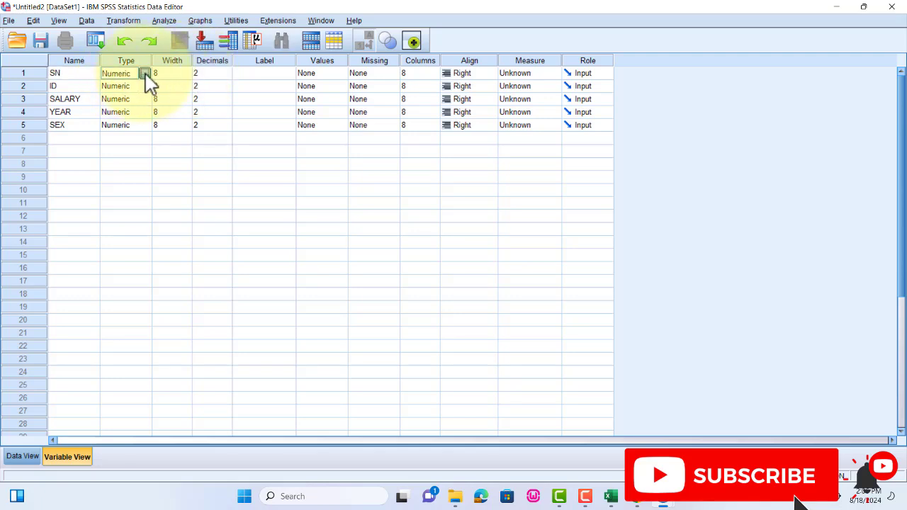
left_click(144, 74)
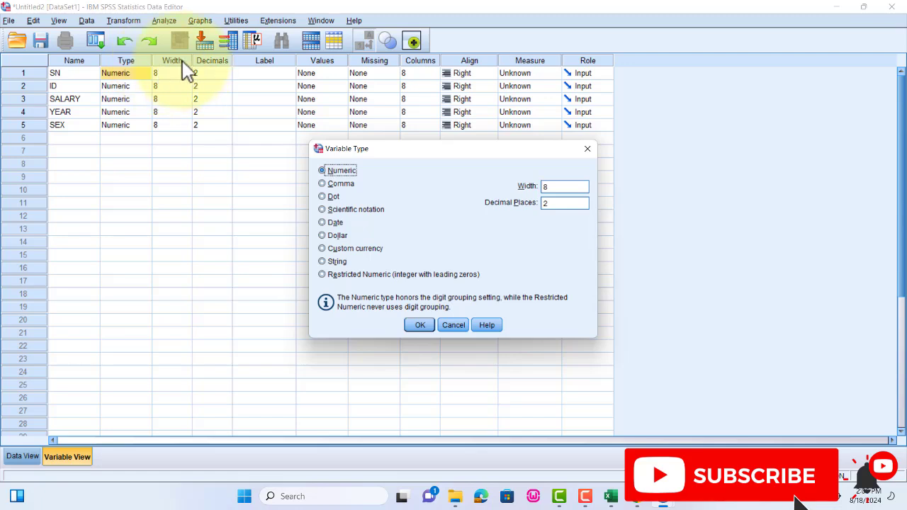
left_click(555, 187)
left_click_drag(555, 186, 529, 181)
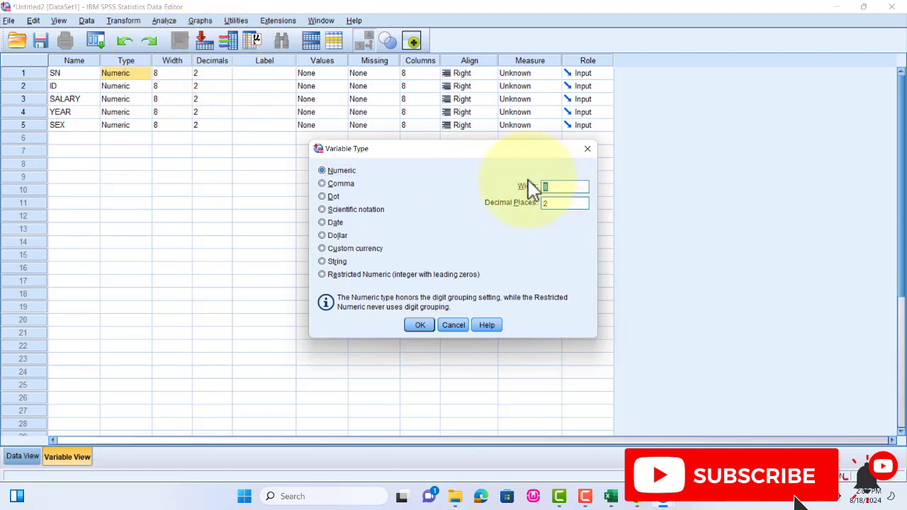
type("4")
left_click_drag(555, 205, 536, 206)
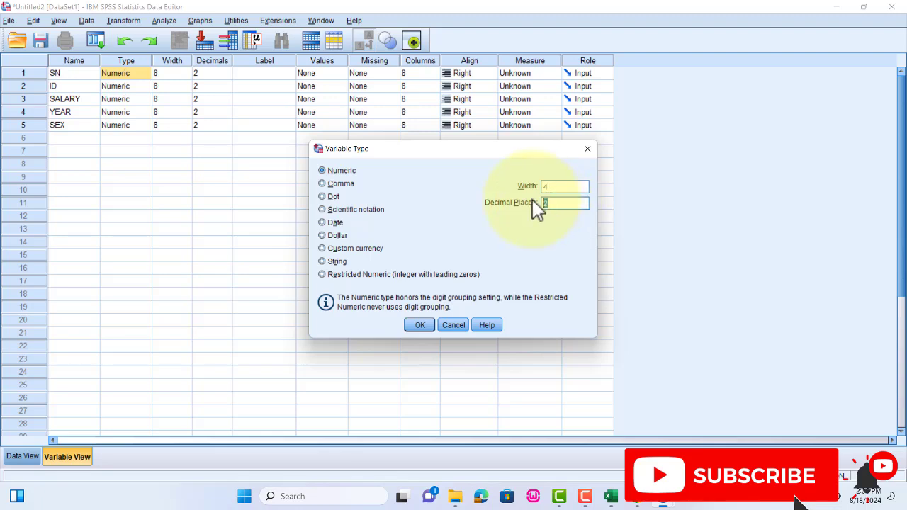
type("0")
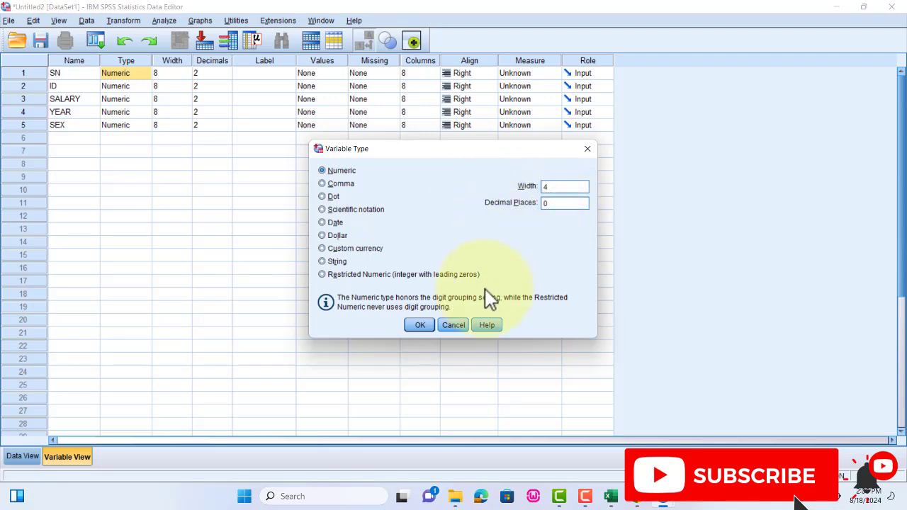
left_click(420, 325)
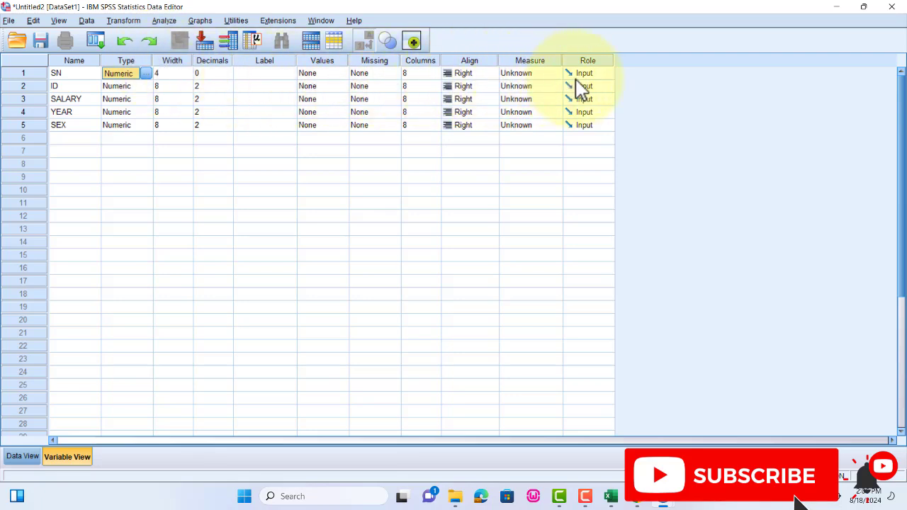
left_click(550, 74)
left_click(547, 86)
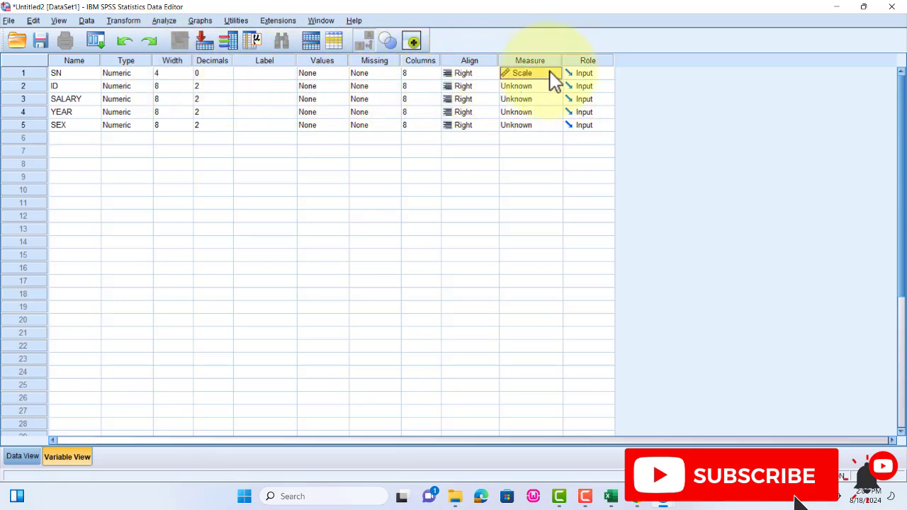
- Check the ID codes in the Excel sheet and set the ID variable's type to String with 8 characters
left_click(144, 87)
left_click(147, 86)
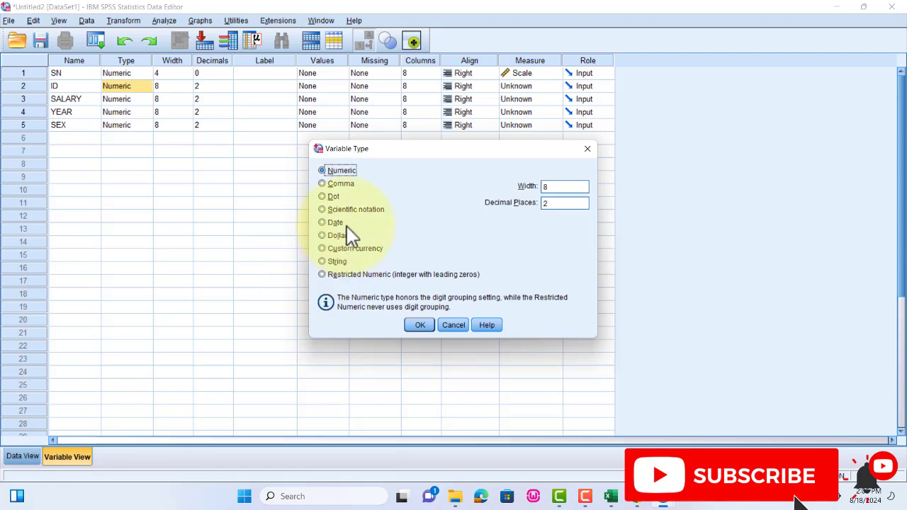
left_click(326, 263)
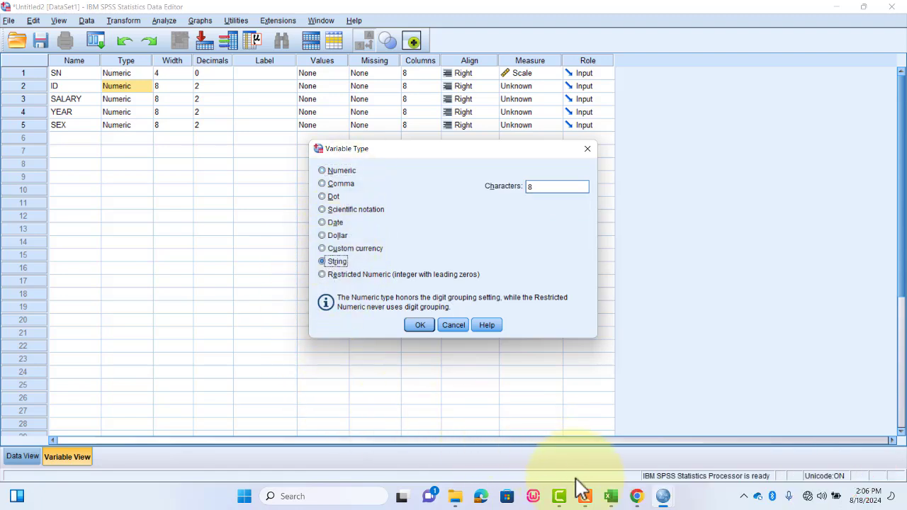
left_click(609, 496)
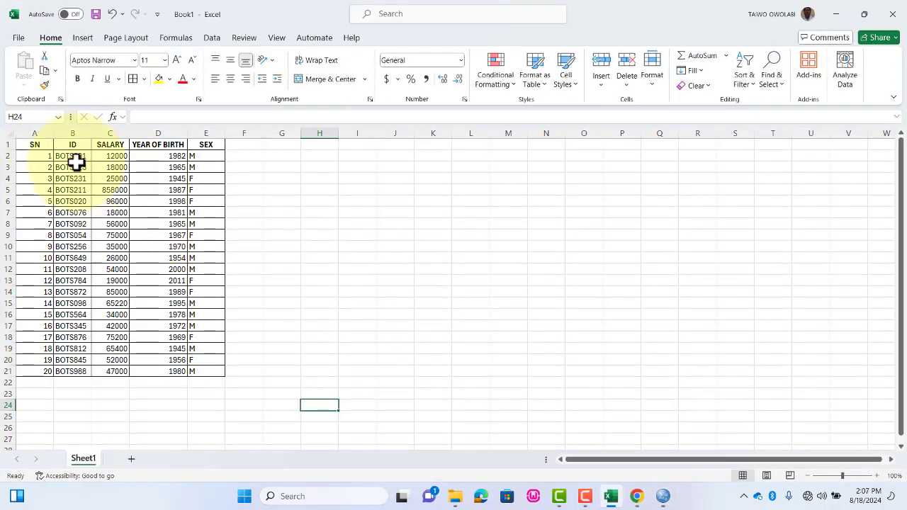
left_click(609, 495)
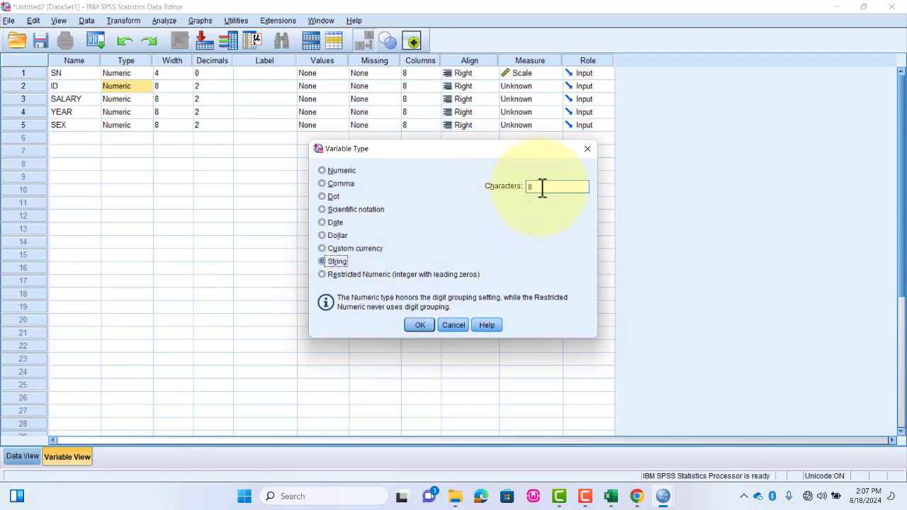
left_click(610, 496)
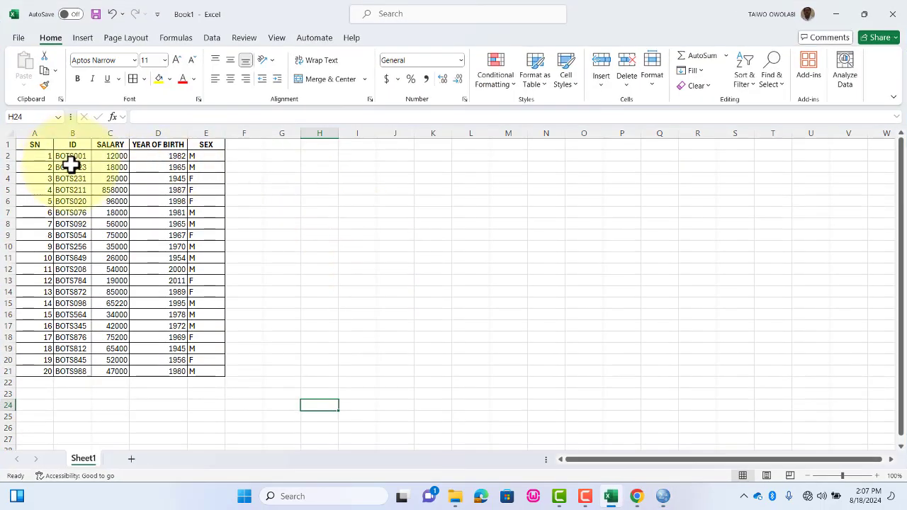
left_click(617, 497)
left_click(425, 325)
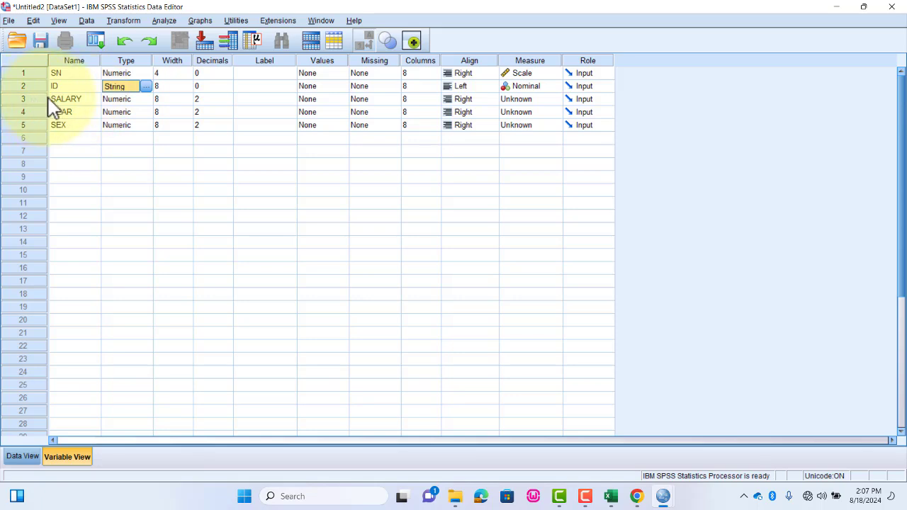
- Accept the Numeric type for SALARY and set its measure to Scale
left_click(142, 100)
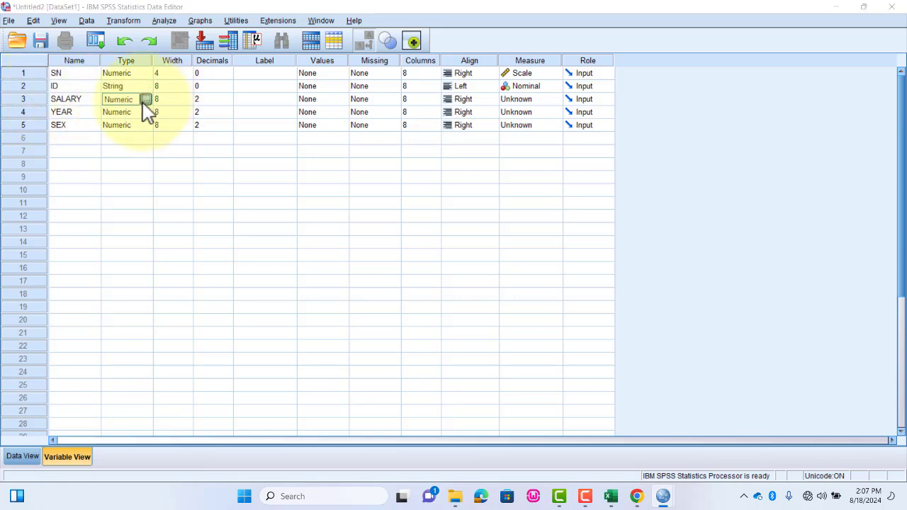
left_click(144, 100)
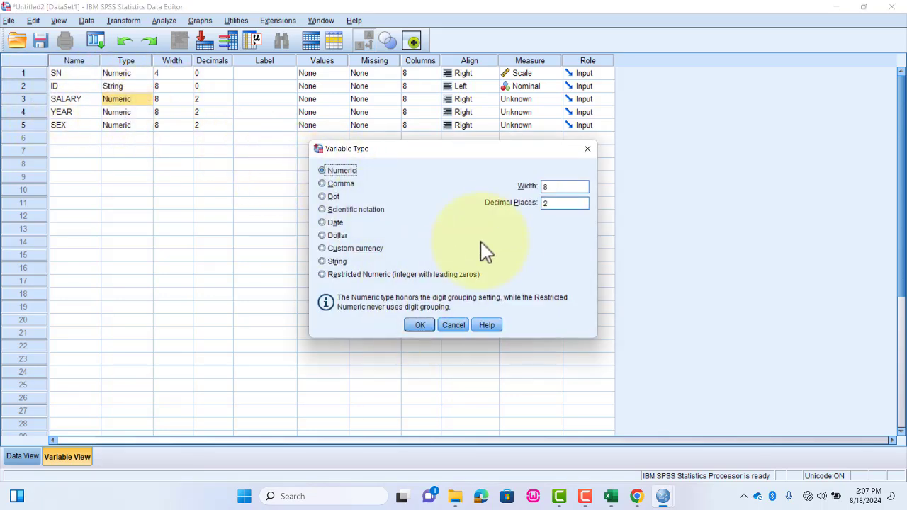
left_click(423, 324)
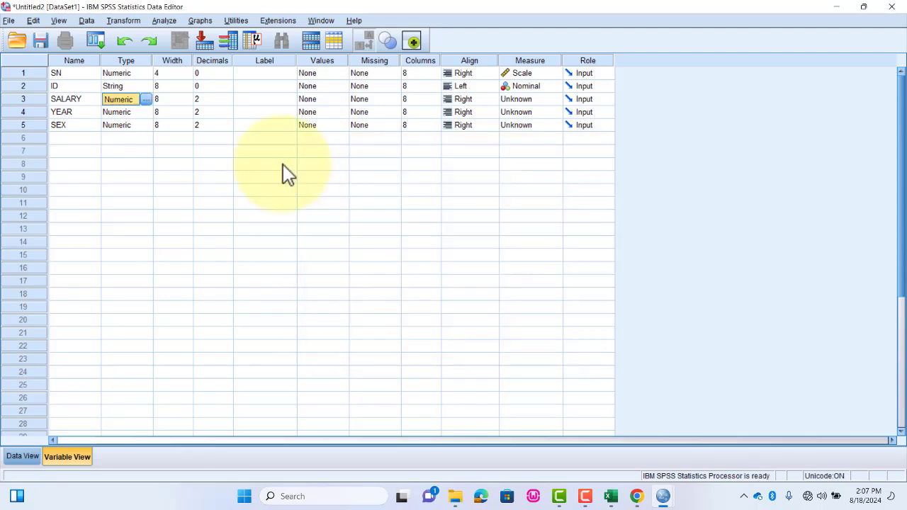
left_click(533, 101)
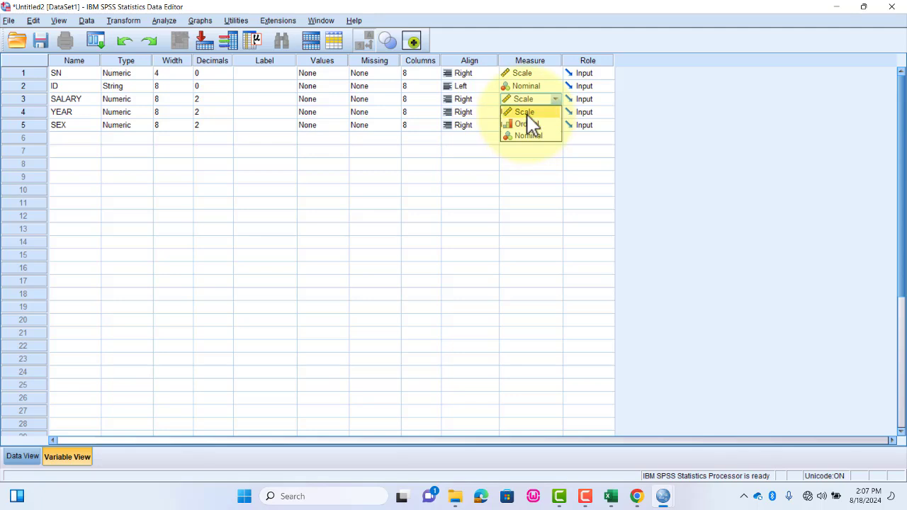
left_click(526, 113)
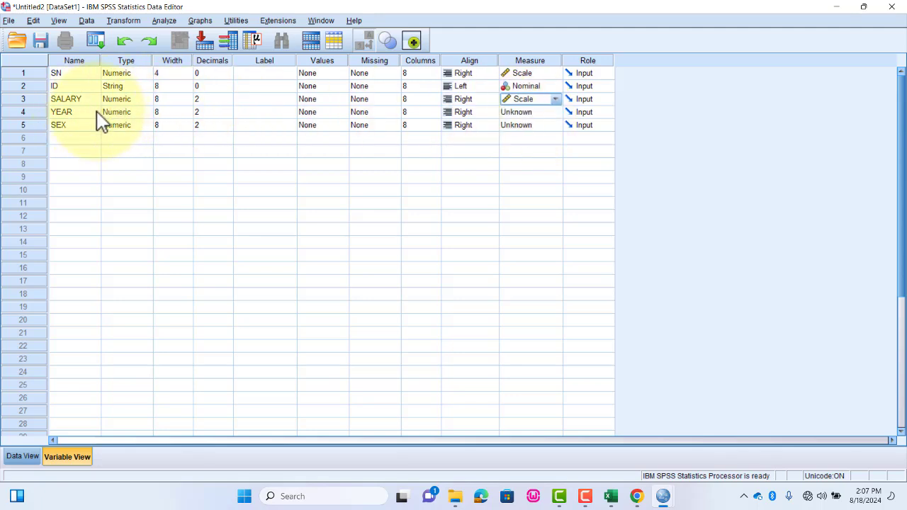
- Set YEAR to 0 decimal places as a numeric variable and its measure to Scale
left_click(126, 113)
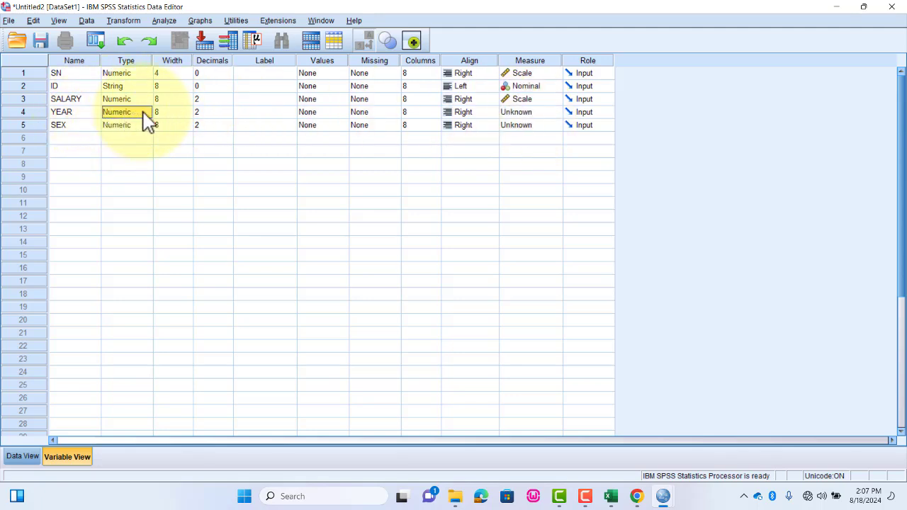
left_click(146, 112)
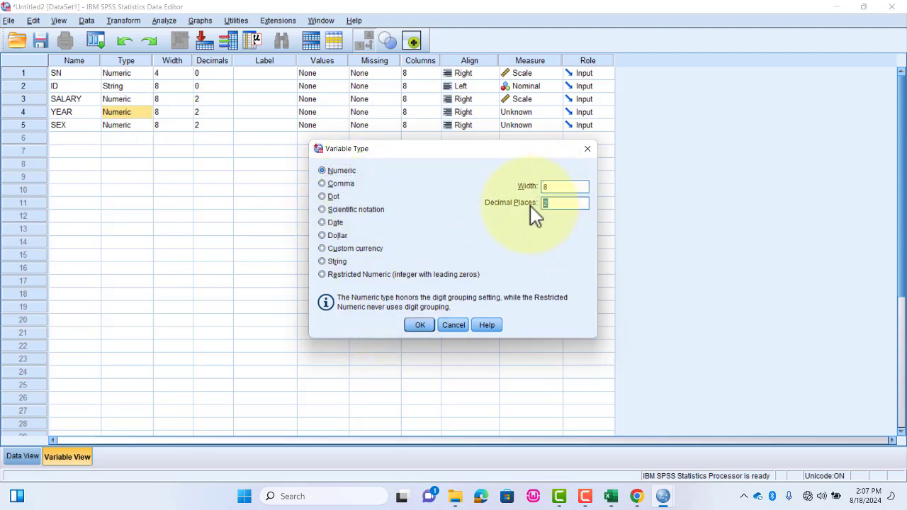
type("0")
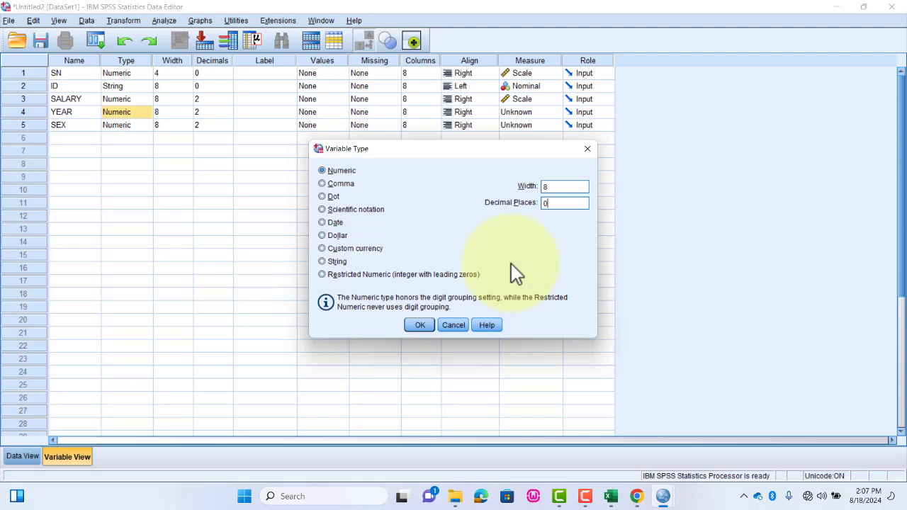
left_click(428, 324)
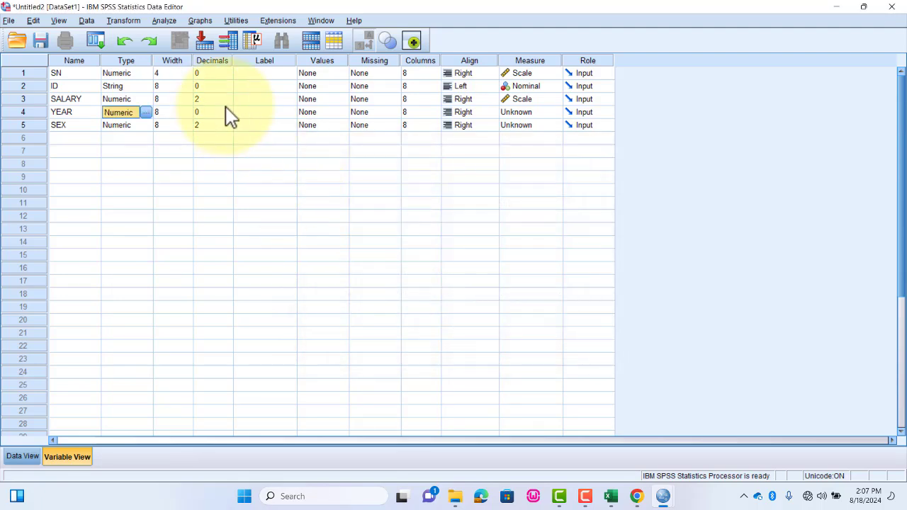
left_click(538, 112)
left_click(544, 127)
- Accept the Numeric type for the SEX variable and set its decimals to 0
left_click(83, 127)
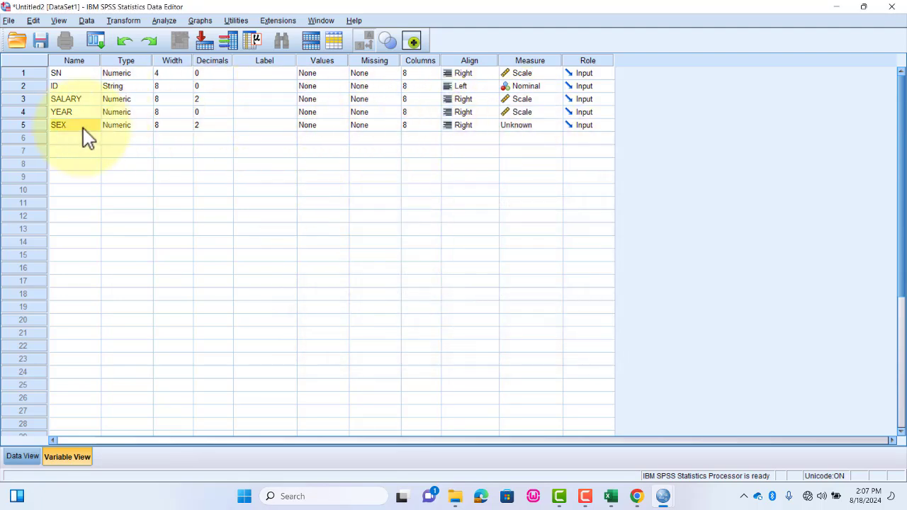
left_click(145, 127)
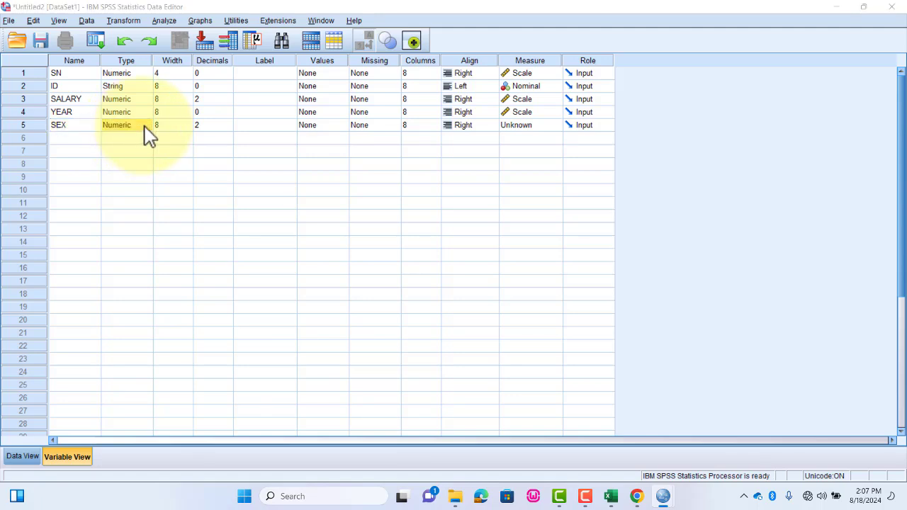
left_click(147, 126)
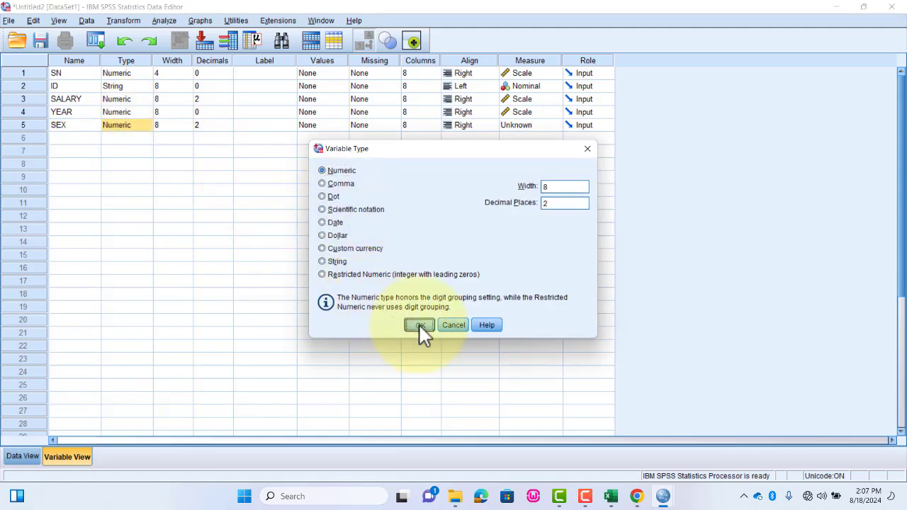
left_click(419, 326)
left_click(217, 127)
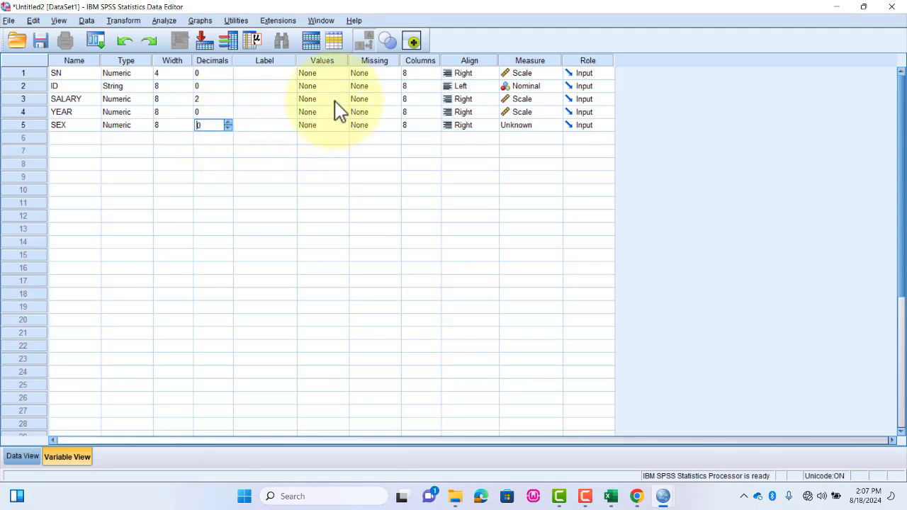
- Label the YEAR variable YEAR OF BIRTH and the SEX variable GENDER
left_click(254, 112)
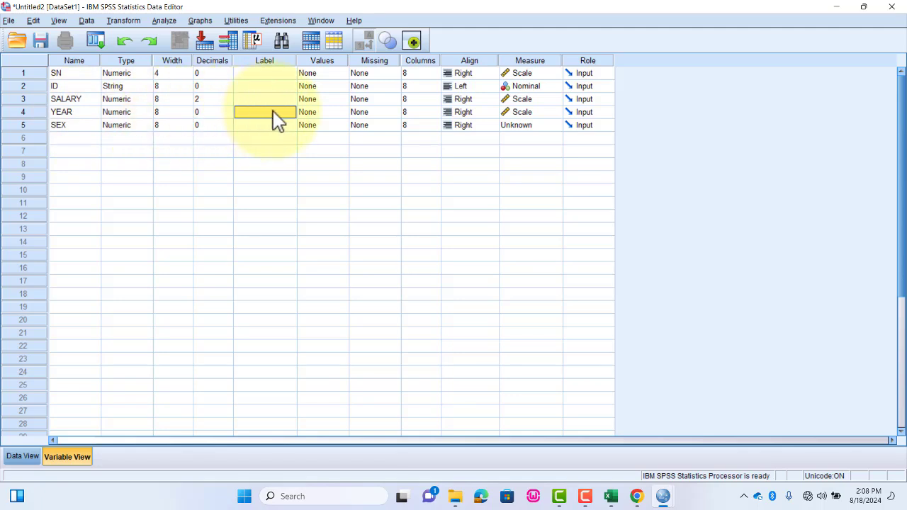
type("y")
key("BackSpace")
left_click(213, 164)
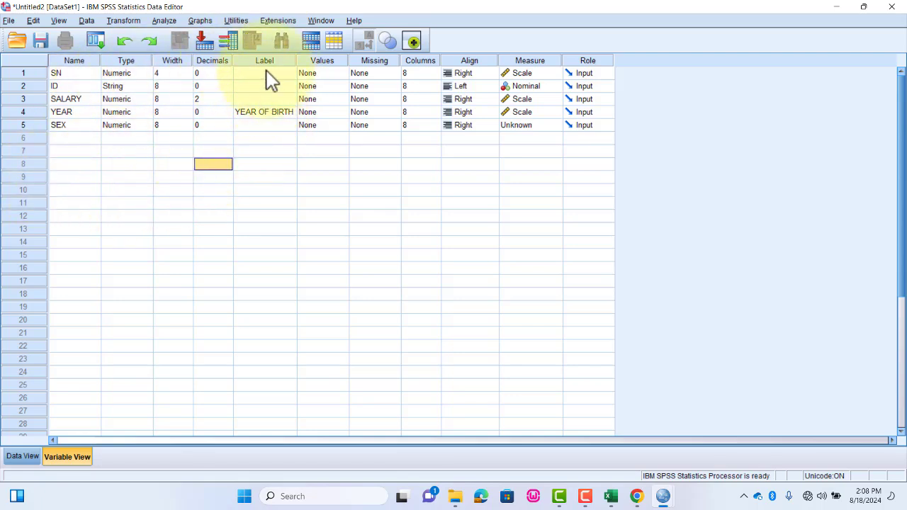
left_click(258, 126)
type("GENDER")
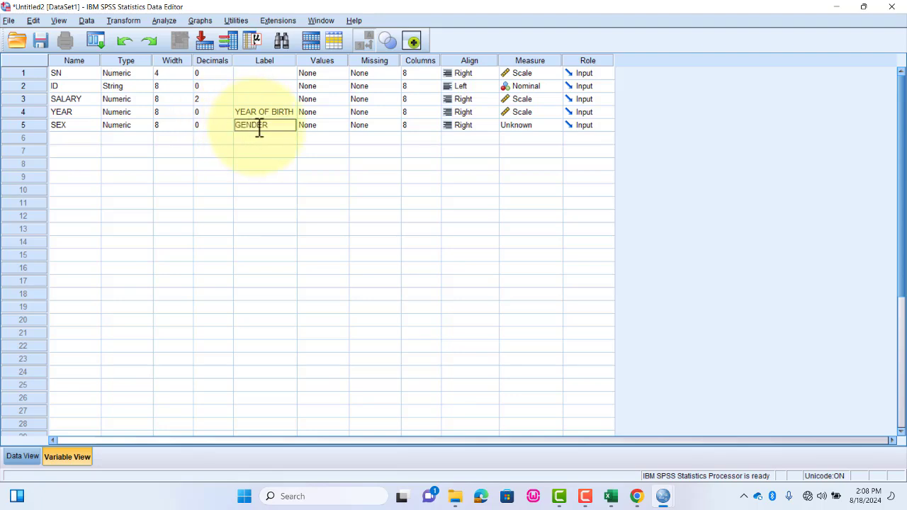
- Add value labels to the SEX variable, with 1 labelled m and 2 labelled F
left_click(345, 127)
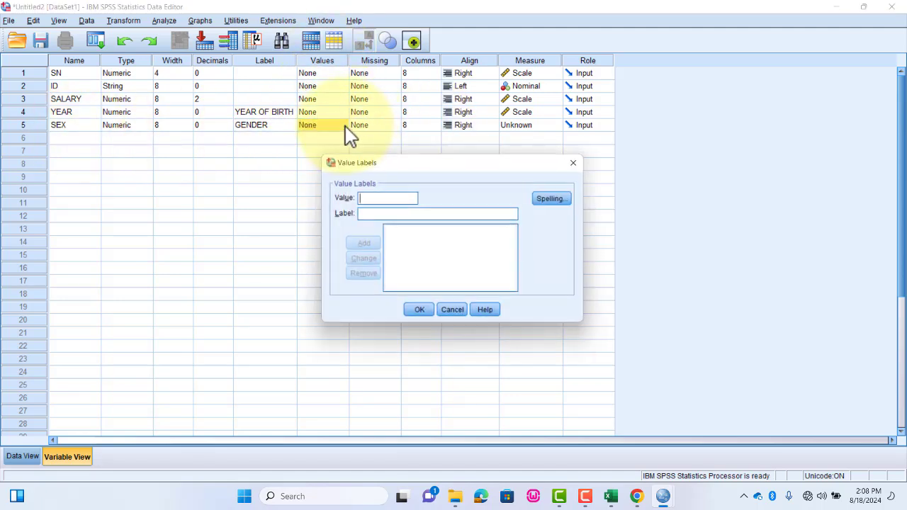
type("1")
left_click(381, 214)
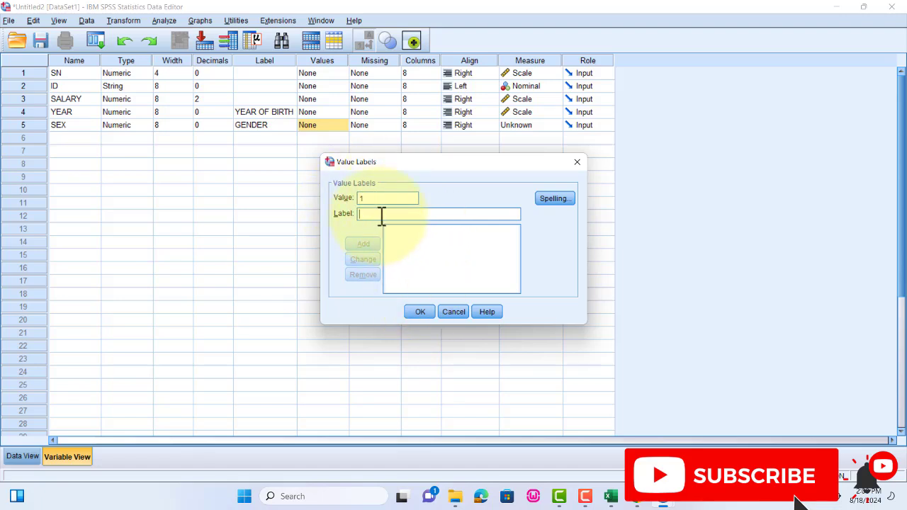
type("m")
key("BackSpace")
type("m")
key("BackSpace")
type("m")
left_click(362, 243)
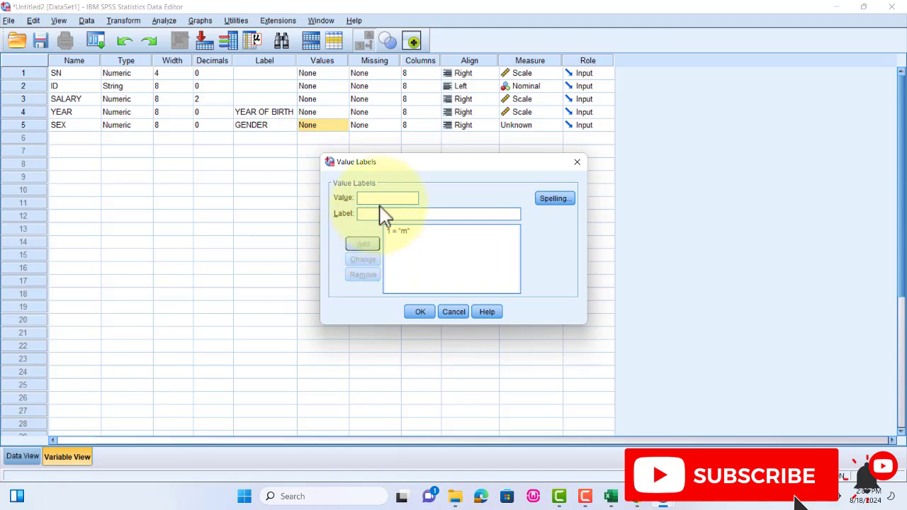
type("2")
left_click(370, 214)
type("F")
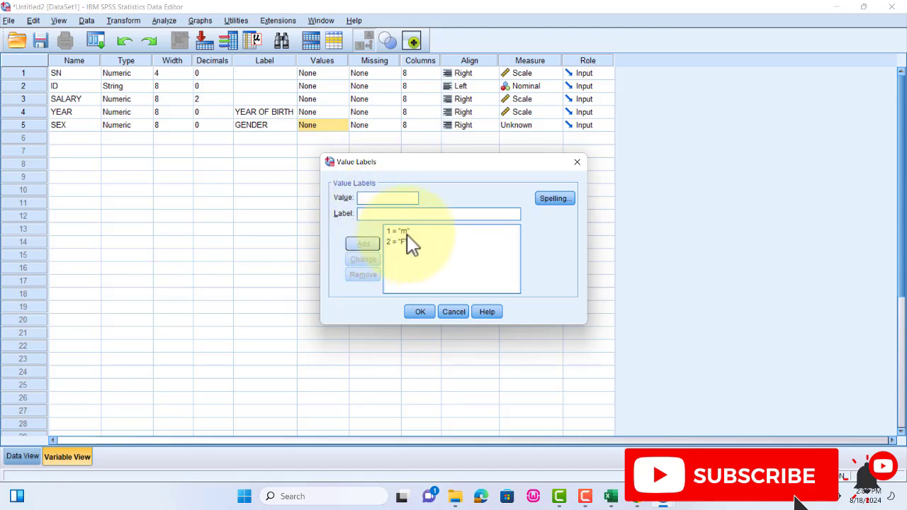
- Change the label of value 1 to a capital M and apply the SEX value labels
left_click(408, 233)
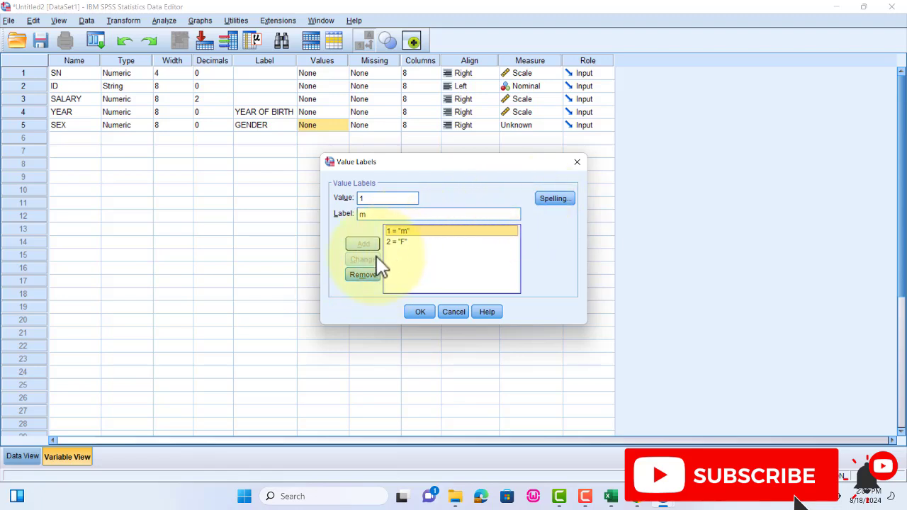
left_click_drag(376, 213, 354, 222)
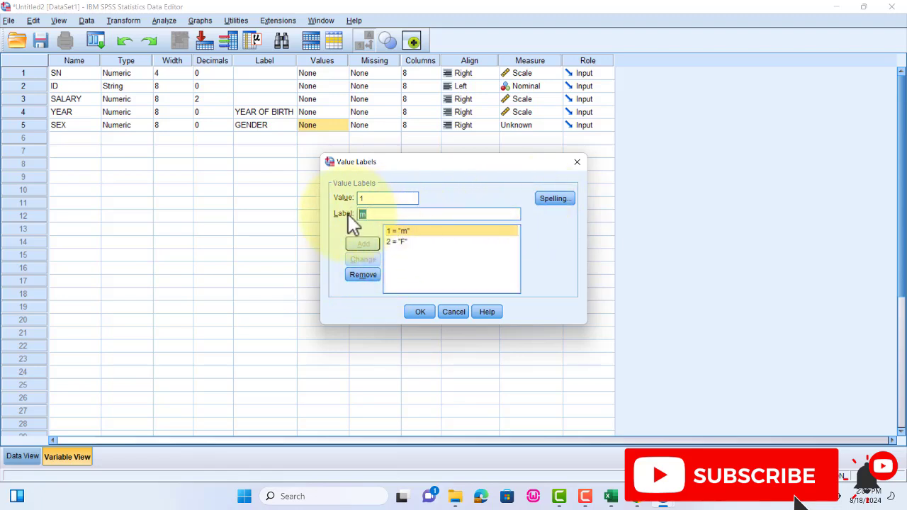
type("M")
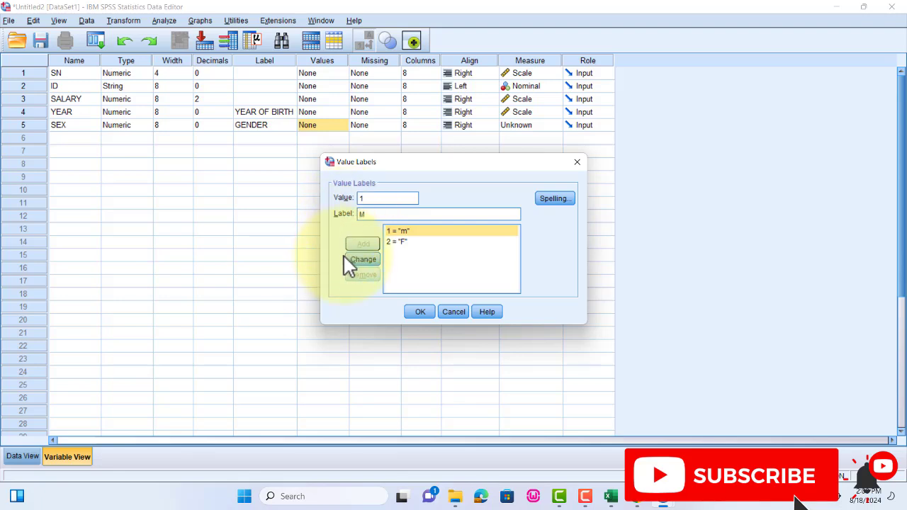
left_click(361, 260)
left_click(420, 312)
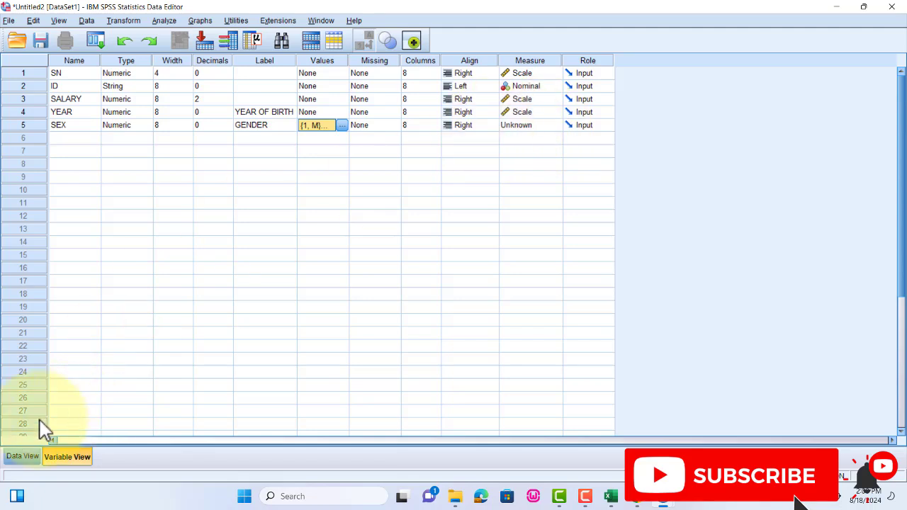
- Show the empty data grid in SPSS, then switch to Excel and copy the data rows A2:E21 without the headers
left_click(28, 457)
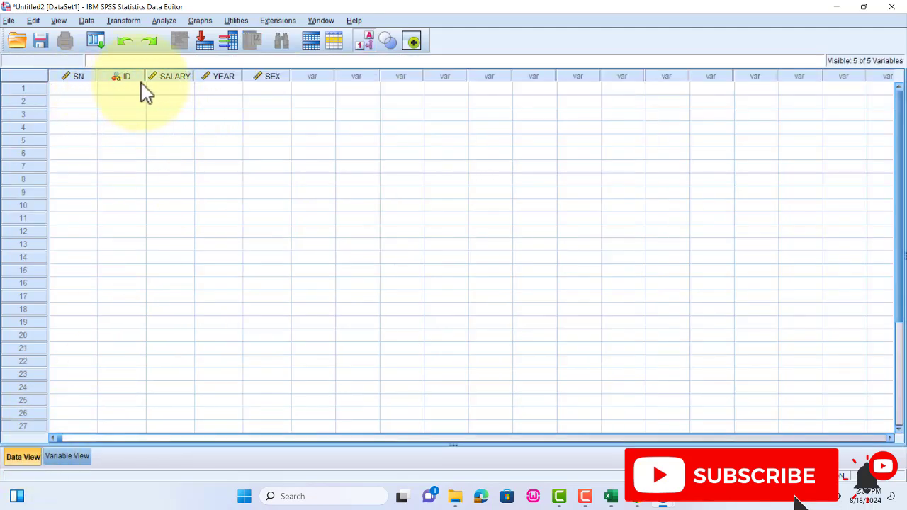
left_click(271, 88)
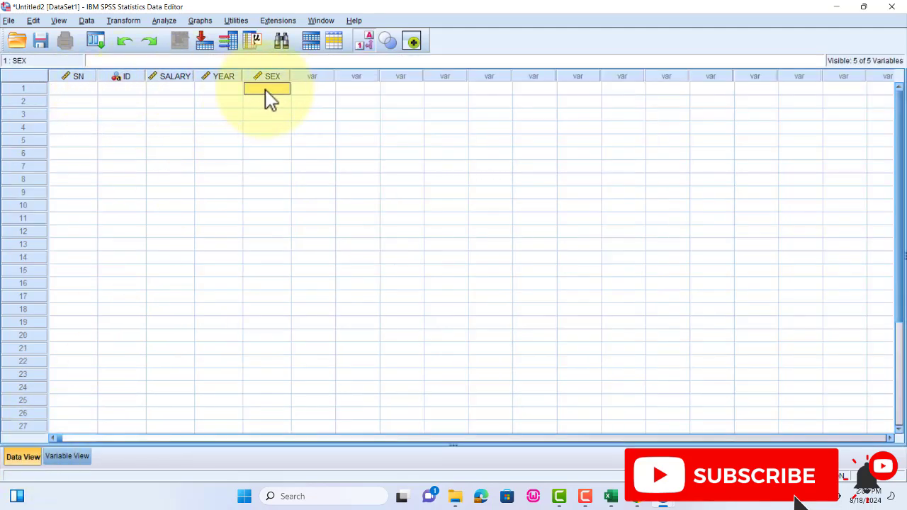
left_click(610, 496)
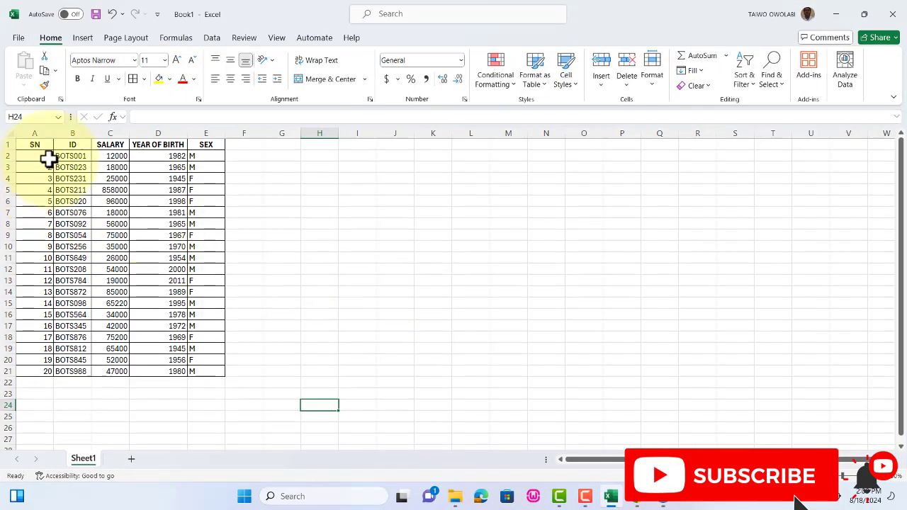
left_click_drag(49, 157, 162, 317)
left_click_drag(185, 361, 190, 370)
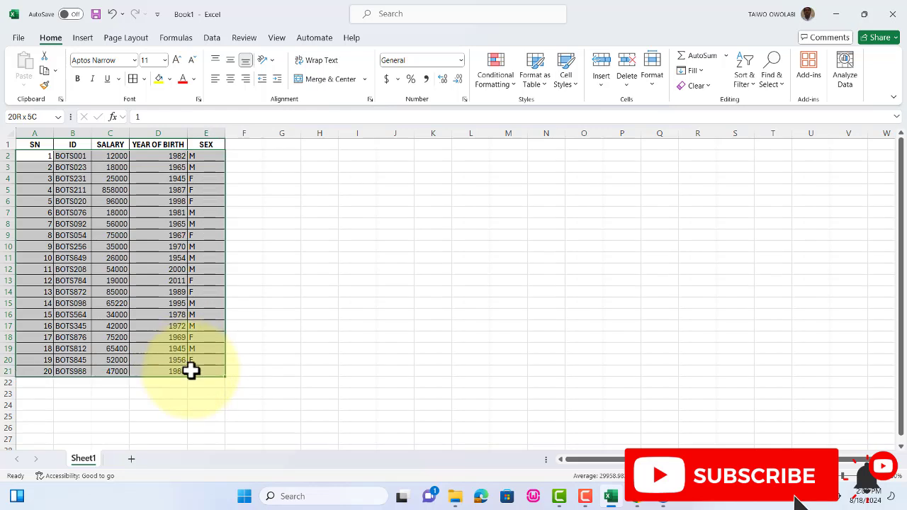
left_click(55, 71)
left_click(69, 87)
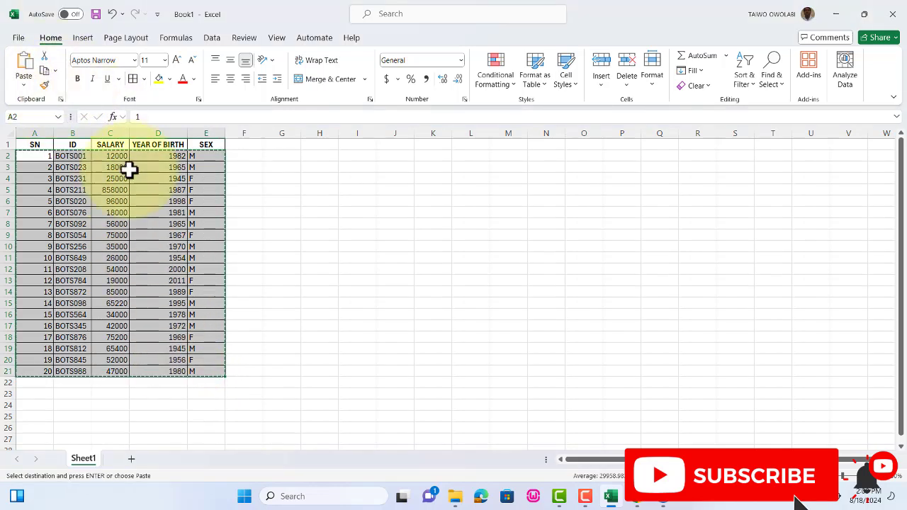
left_click(835, 15)
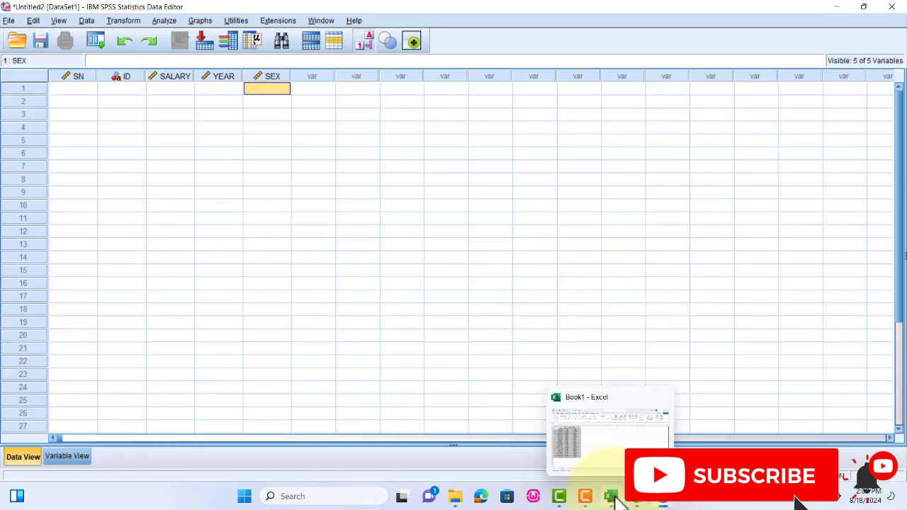
- Return to the SPSS data grid and paste the copied records starting at the first SN cell
mouse_move(663, 497)
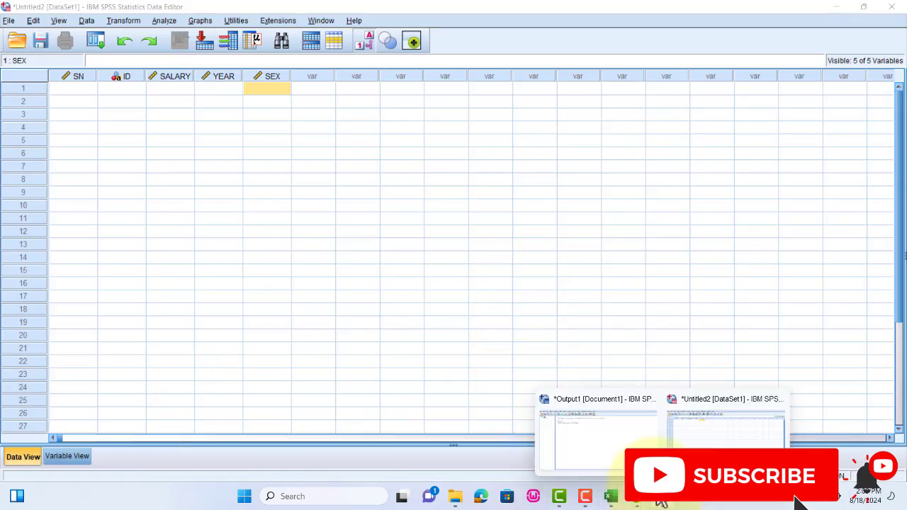
left_click(694, 430)
left_click(89, 90)
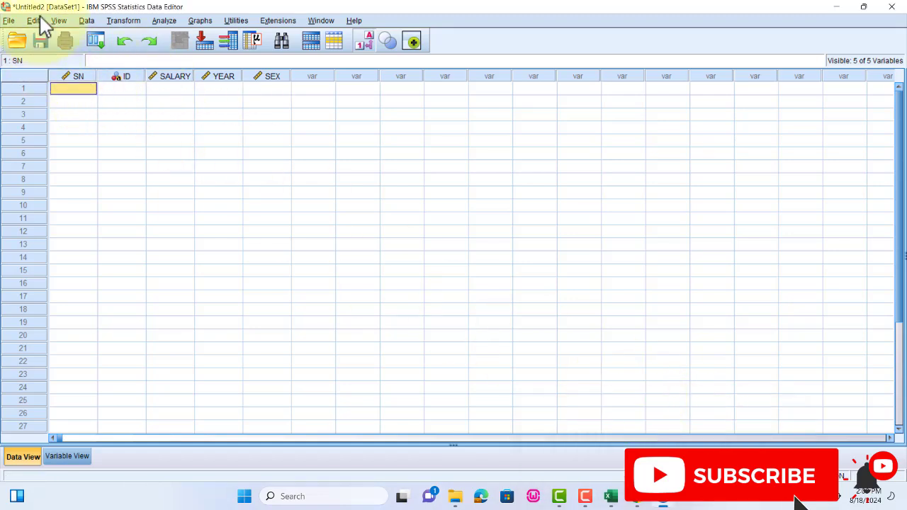
left_click(37, 20)
left_click(53, 83)
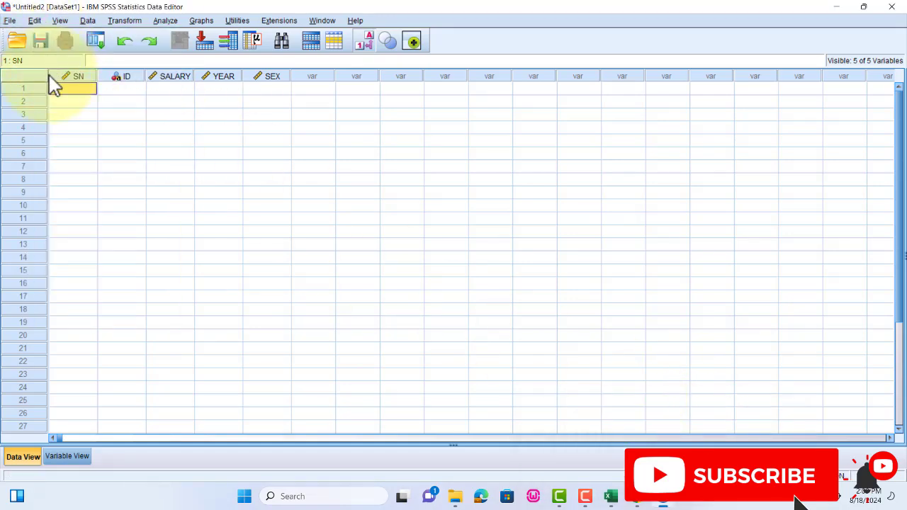
left_click(34, 21)
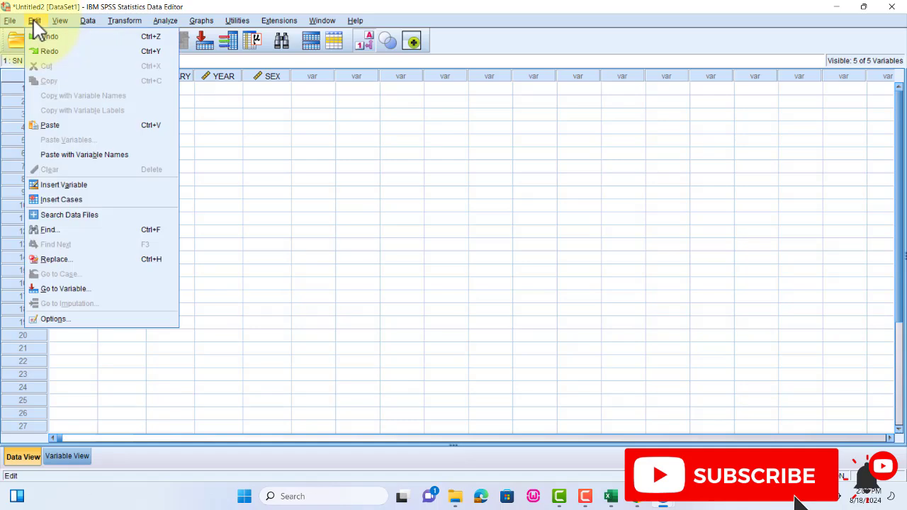
left_click(59, 125)
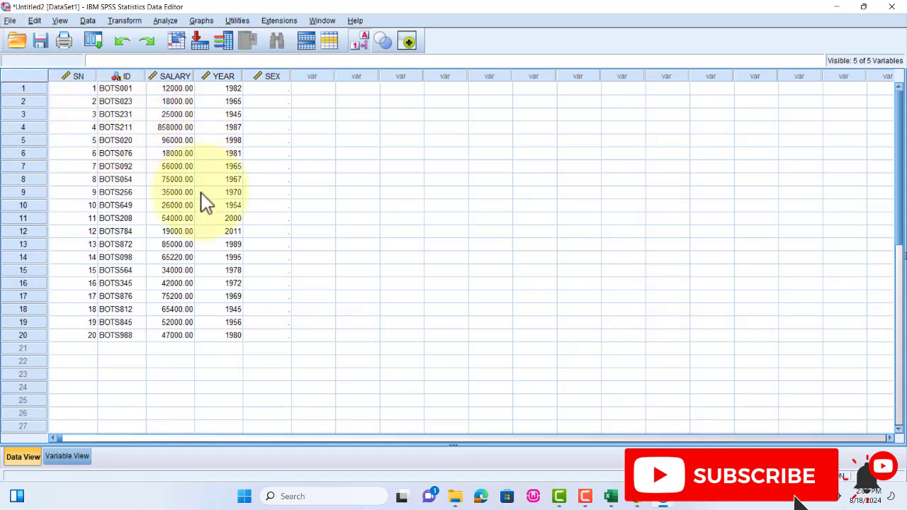
- Set the SEX value of the first case to M using its value labels
left_click(273, 89)
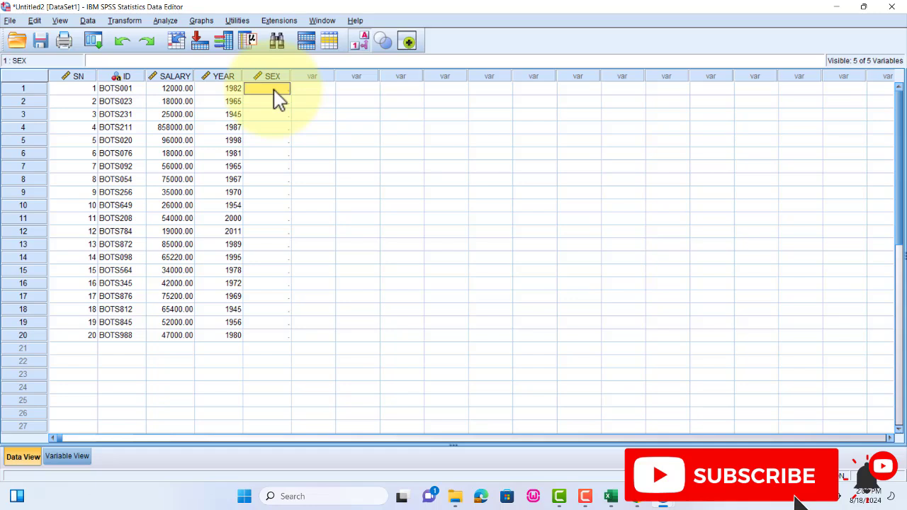
left_click(282, 102)
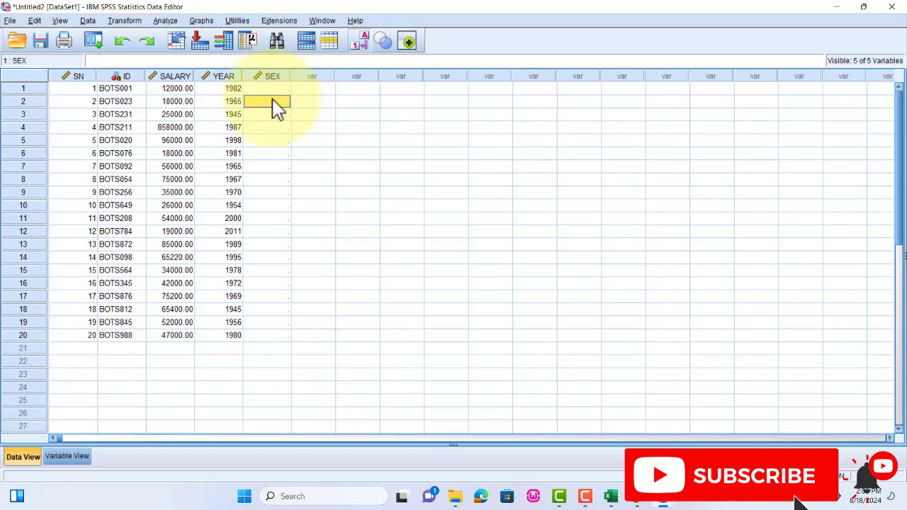
left_click(277, 115)
left_click(275, 127)
left_click(279, 141)
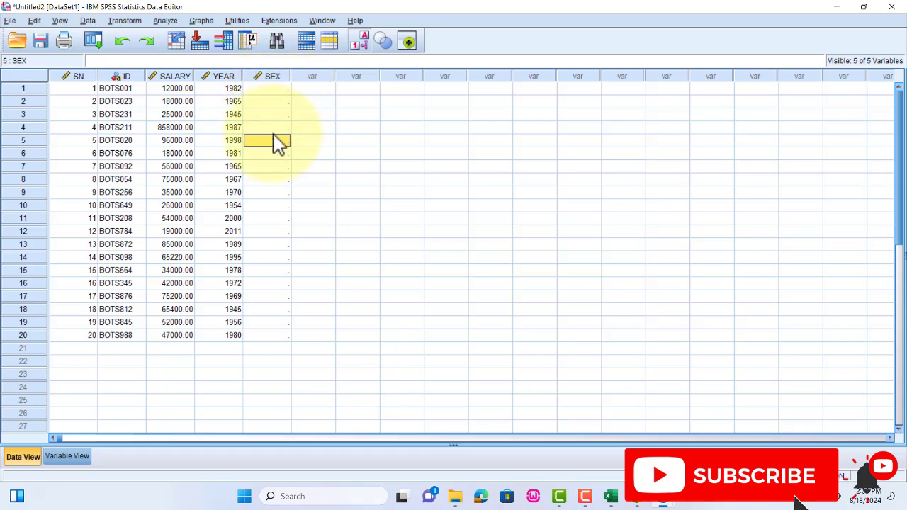
left_click(286, 90)
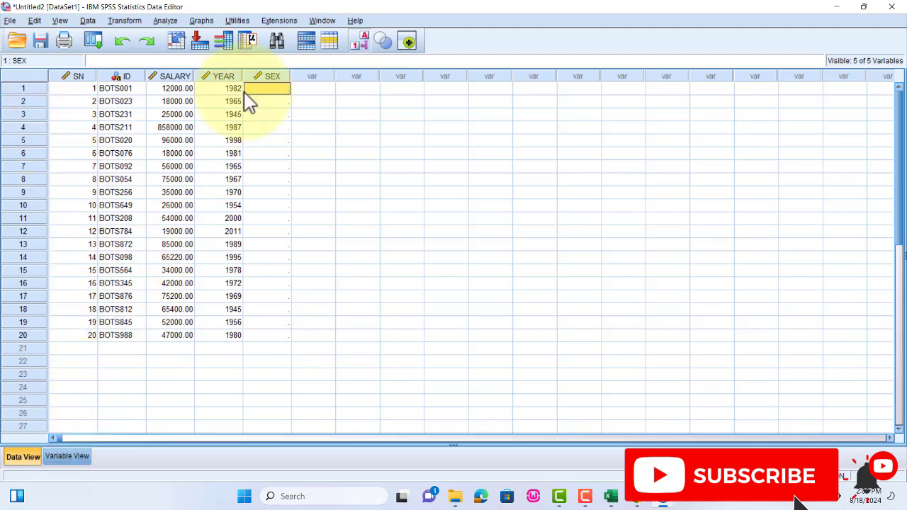
double_click(287, 90)
left_click(284, 89)
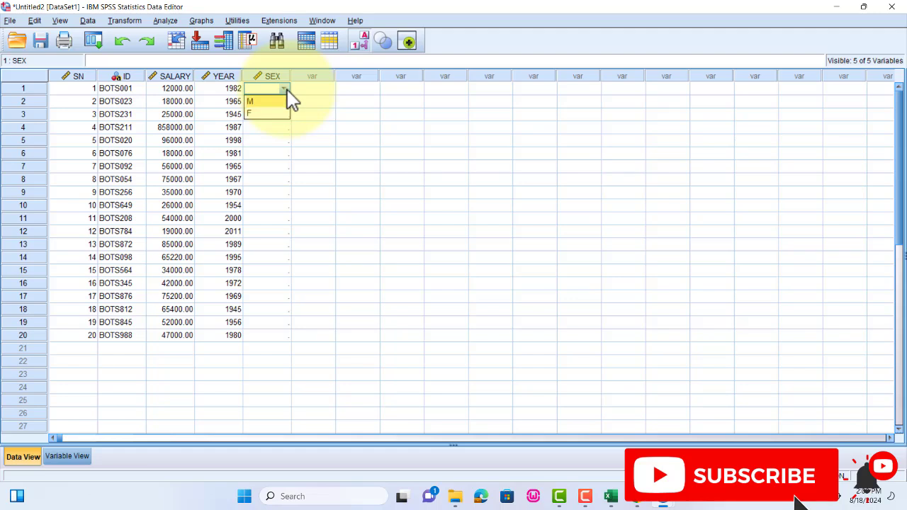
left_click(310, 102)
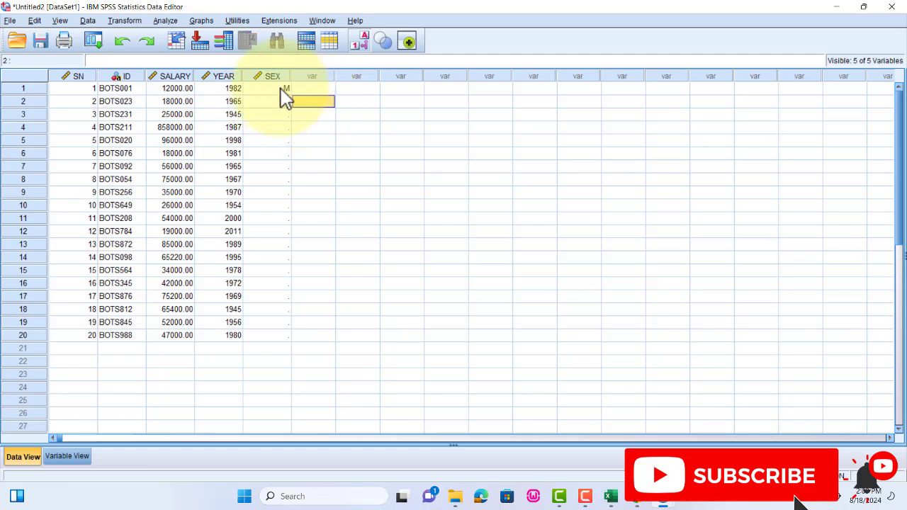
left_click(273, 106)
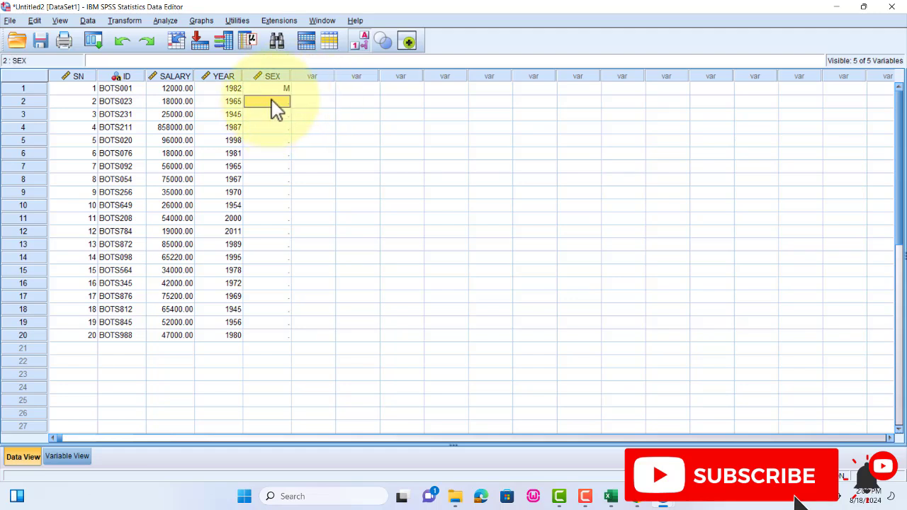
left_click(315, 90)
left_click(313, 103)
left_click(316, 130)
left_click(388, 112)
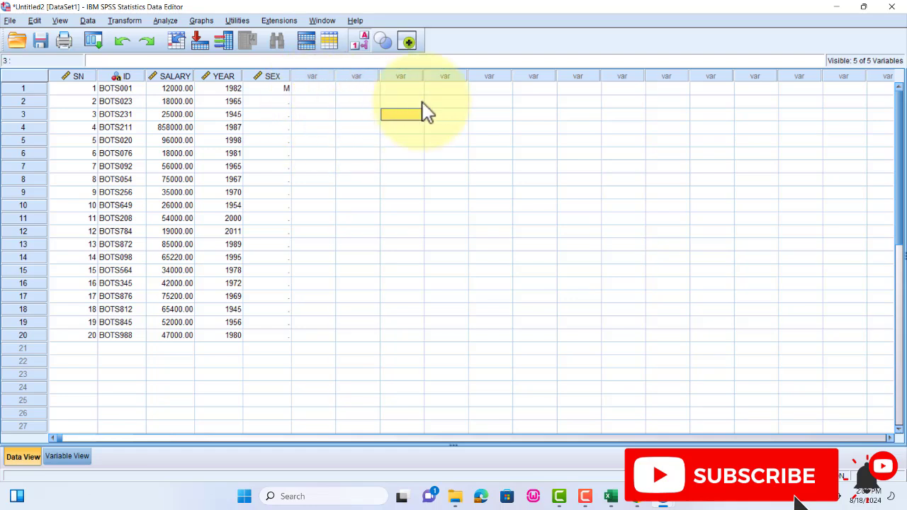
left_click(452, 101)
left_click(369, 151)
- Check the second record in the Excel sheet, then set the SEX value of case 2 to M in SPSS
left_click(287, 101)
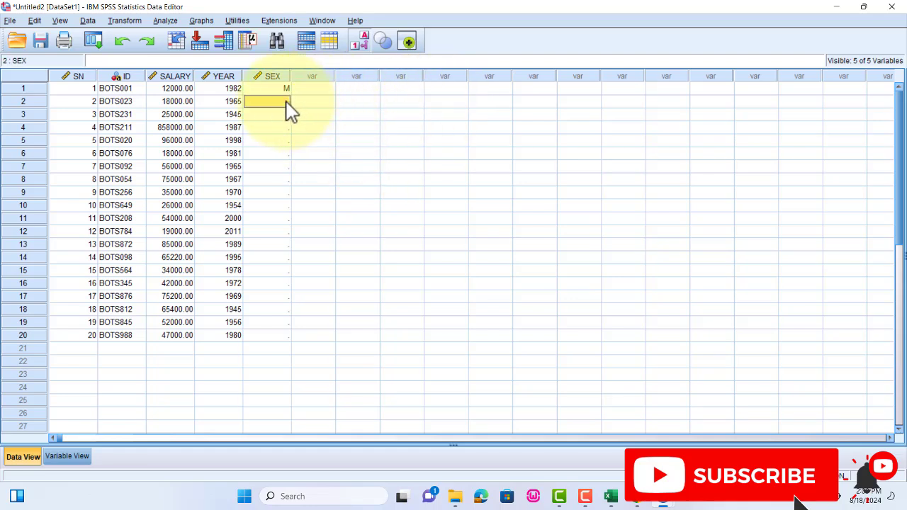
left_click(611, 498)
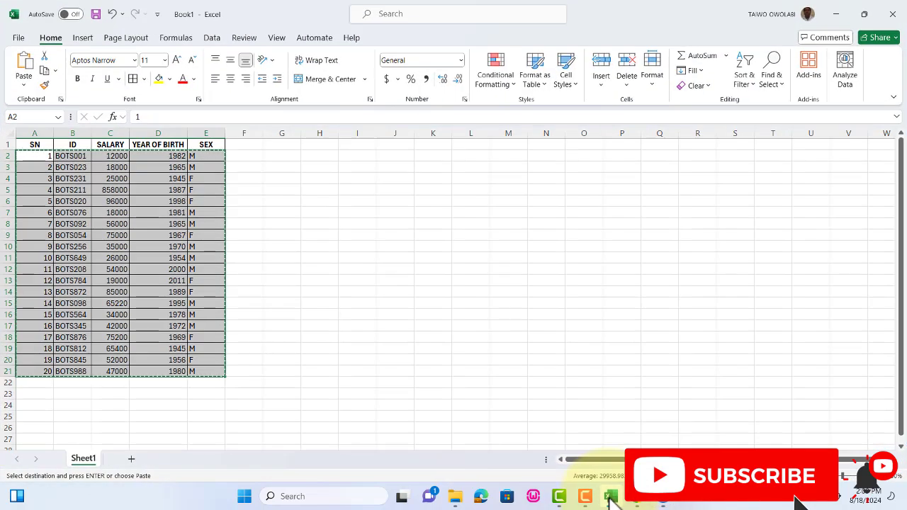
left_click(610, 498)
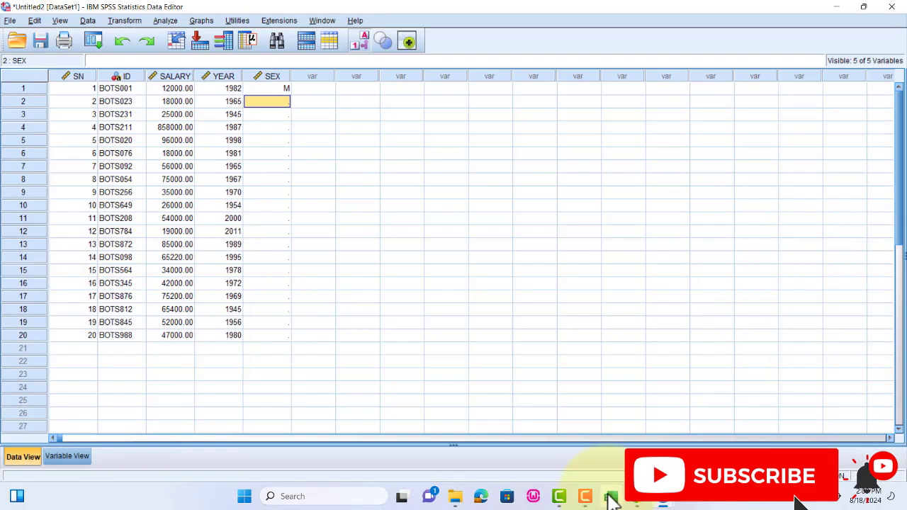
left_click(287, 103)
left_click(285, 102)
left_click(274, 115)
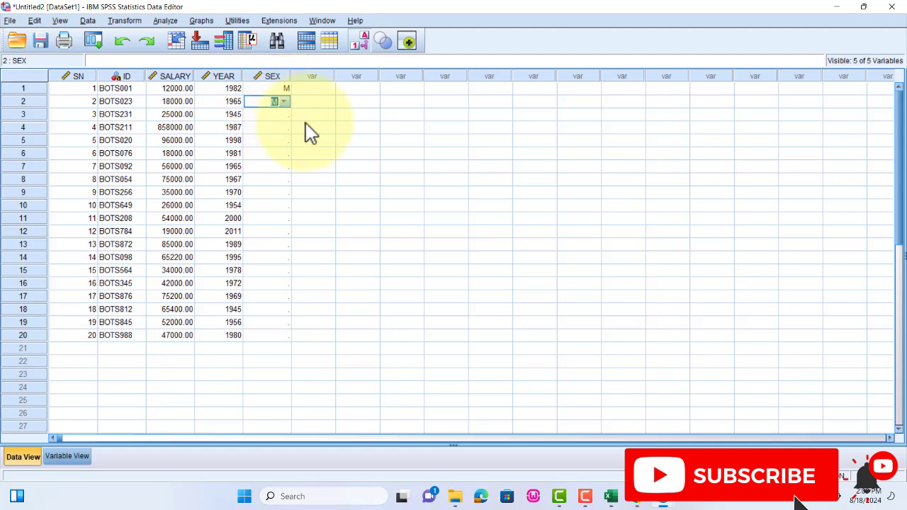
key("Return")
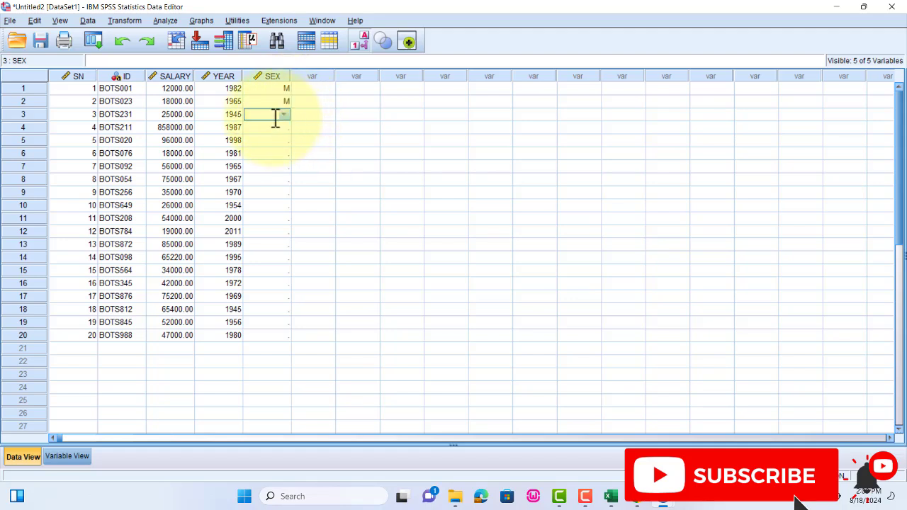
- Set the SEX values of cases 3 and 4 to F using the value labels
left_click(283, 115)
left_click(279, 140)
left_click(276, 128)
left_click(282, 152)
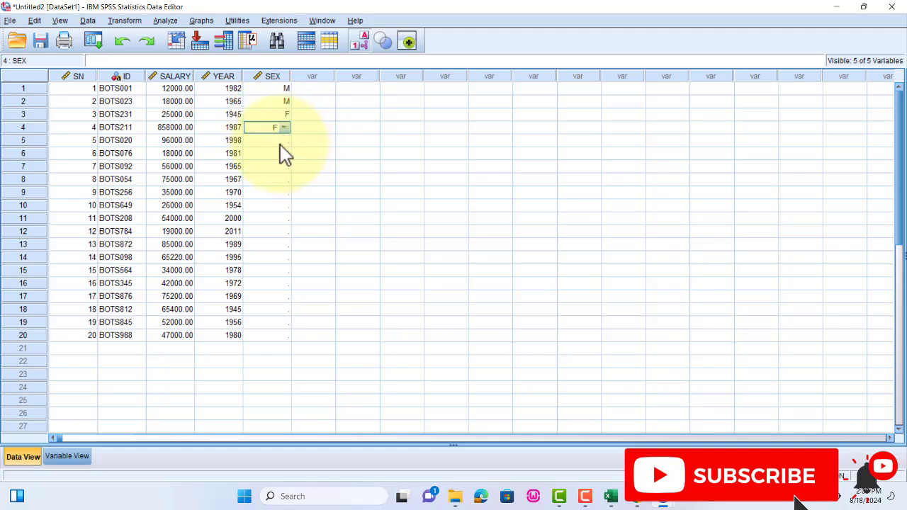
key("Return")
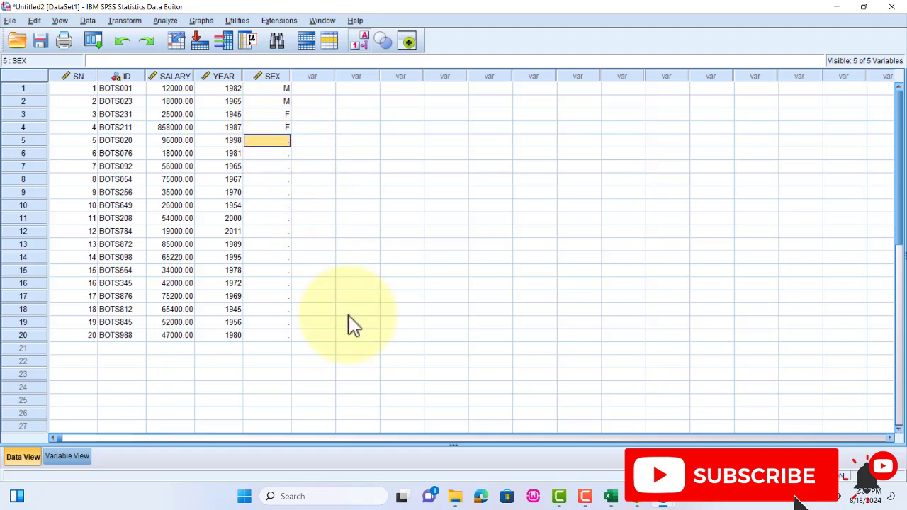
- Check the SEX column in the Excel sheet, then return to SPSS and set case 5 to F
left_click(610, 496)
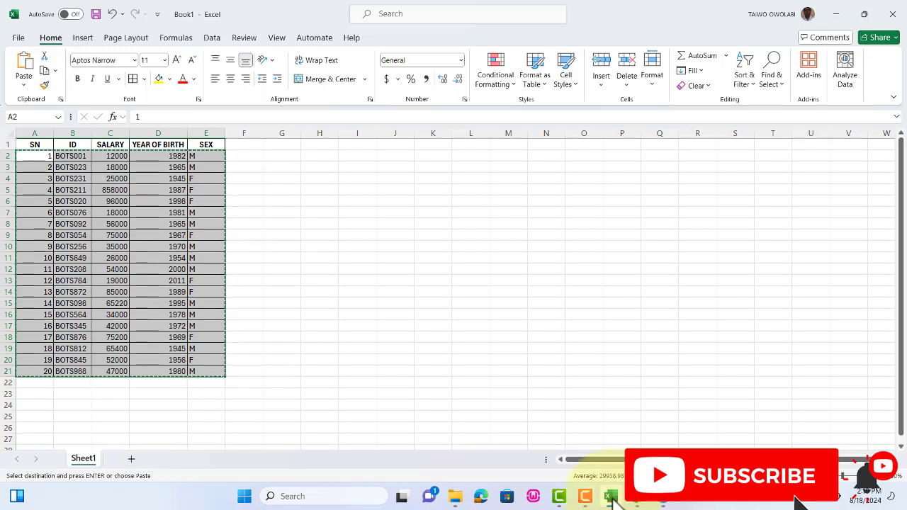
key("alt+Tab")
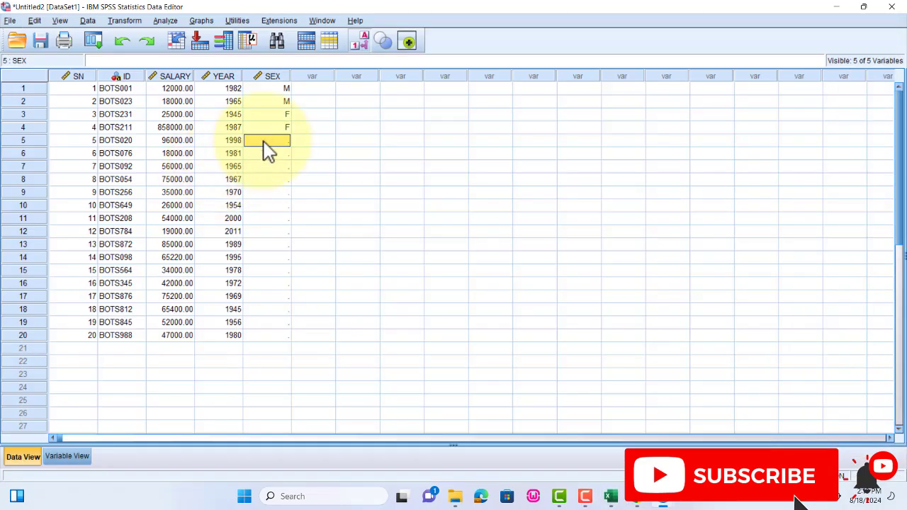
type("F")
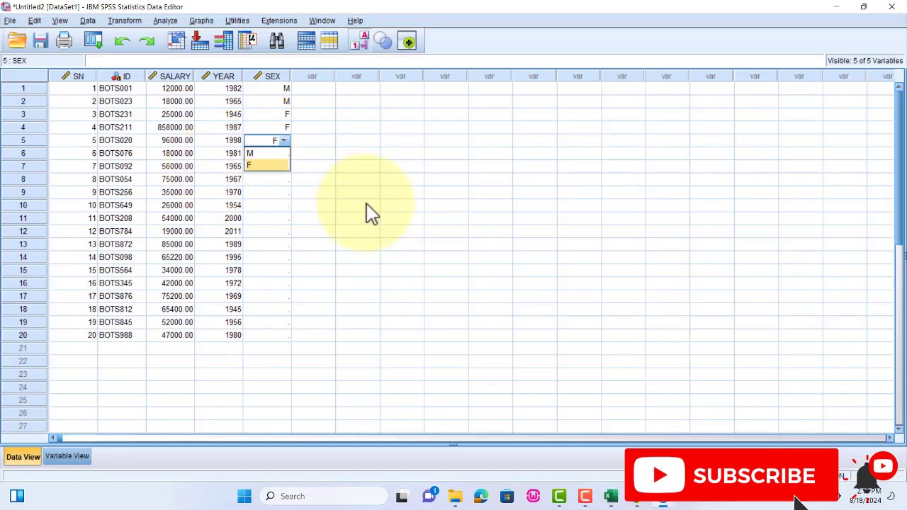
type("M")
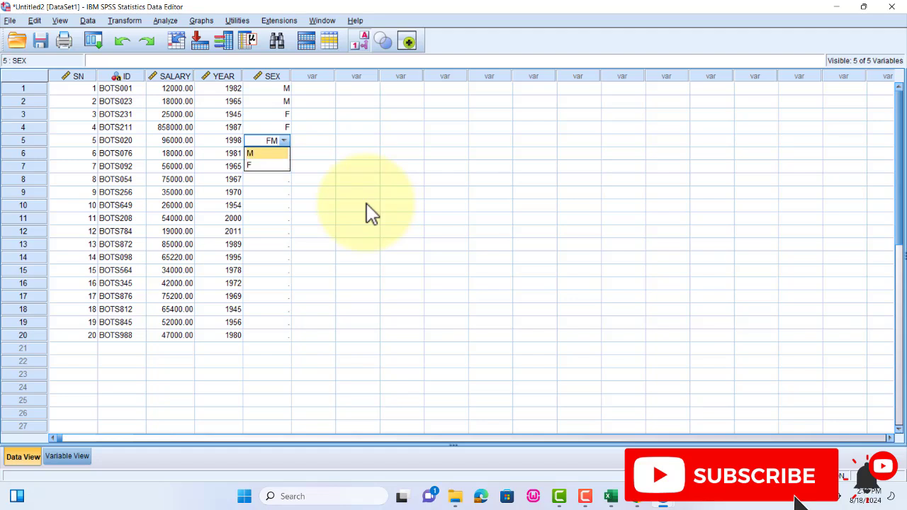
key("BackSpace")
left_click(366, 205)
left_click(269, 154)
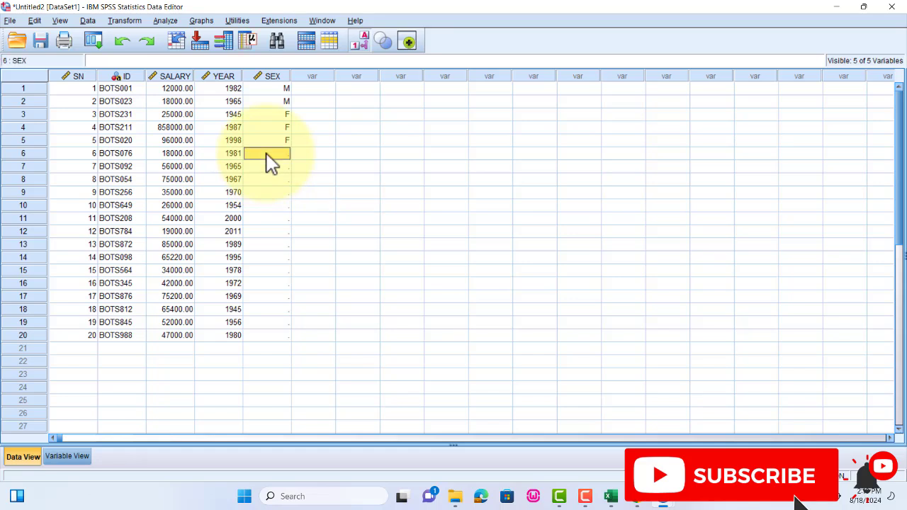
- Enter the SEX values M, M, F, F, F for cases 6 to 10
type("M")
key("Return")
type("M")
key("Return")
type("F")
key("Return")
type("F")
key("Return")
type("F")
key("Return")
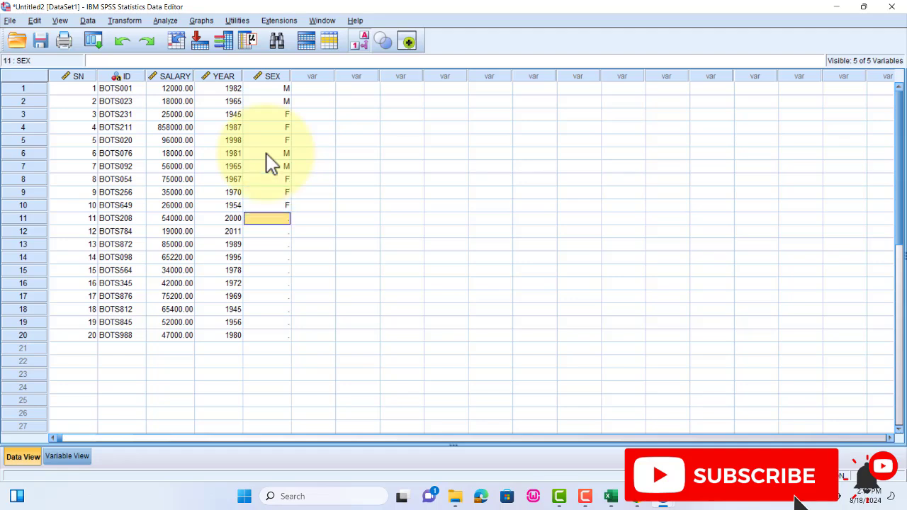
- Enter the SEX values M, M, F, F, M for cases 11 to 15
type("M")
key("Return")
type("M")
key("Return")
type("F")
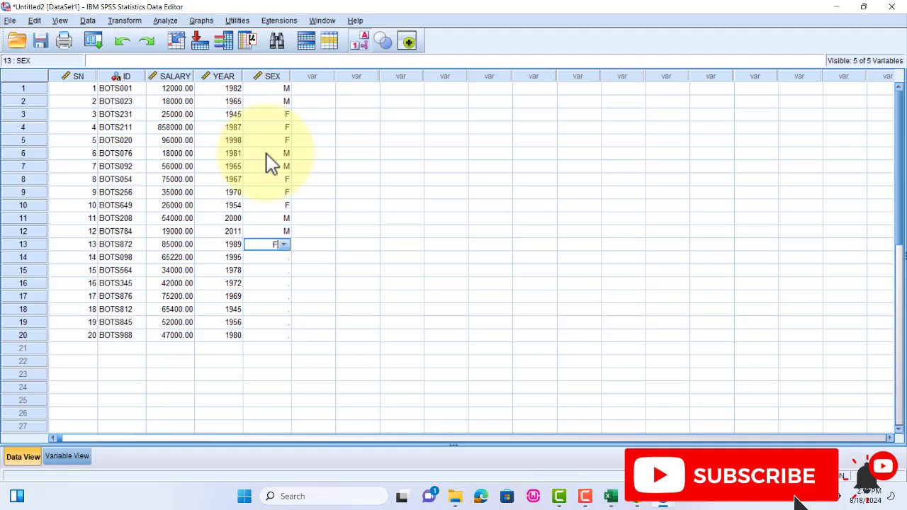
key("Return")
type("F")
key("Return")
type("M")
- Enter the SEX values M, F, M, M, F for cases 16 to 20 and leave the SEX column
key("Return")
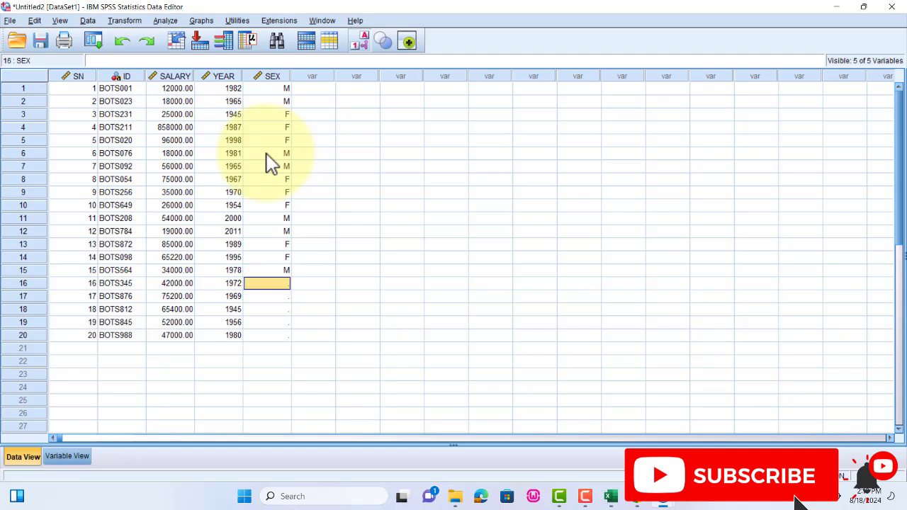
type("M")
key("Return")
type("F")
key("Return")
type("M")
key("Return")
type("M")
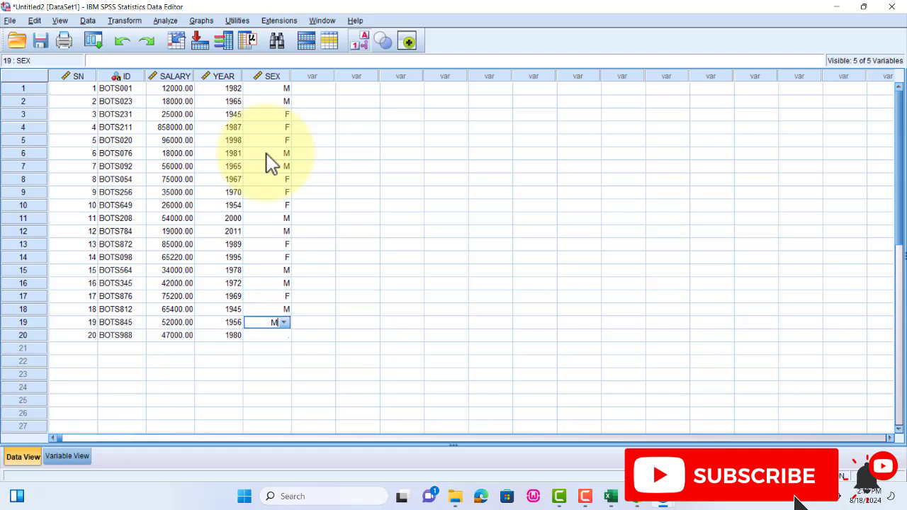
key("Return")
type("F")
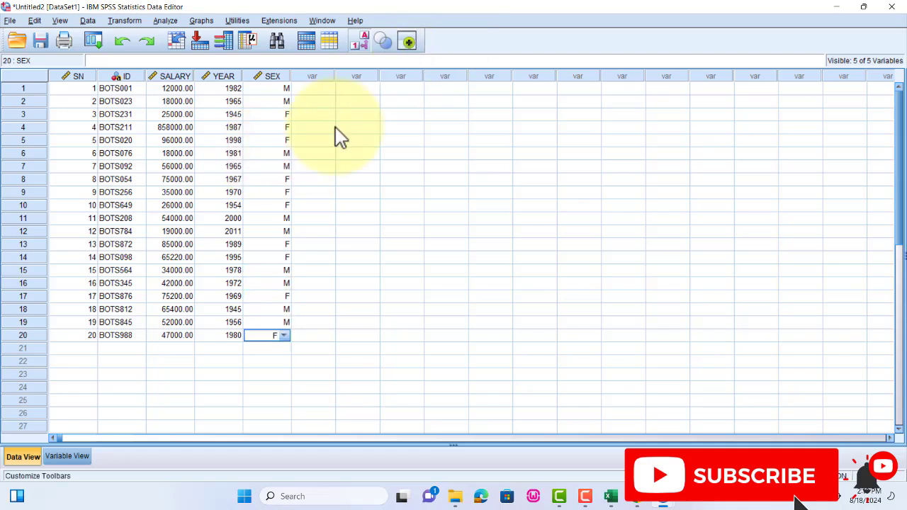
left_click(332, 182)
left_click(340, 180)
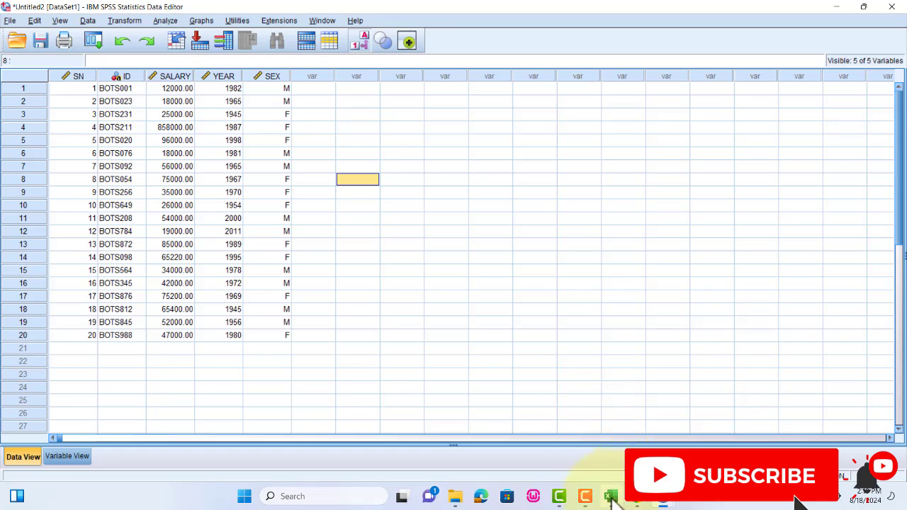
left_click(586, 500)
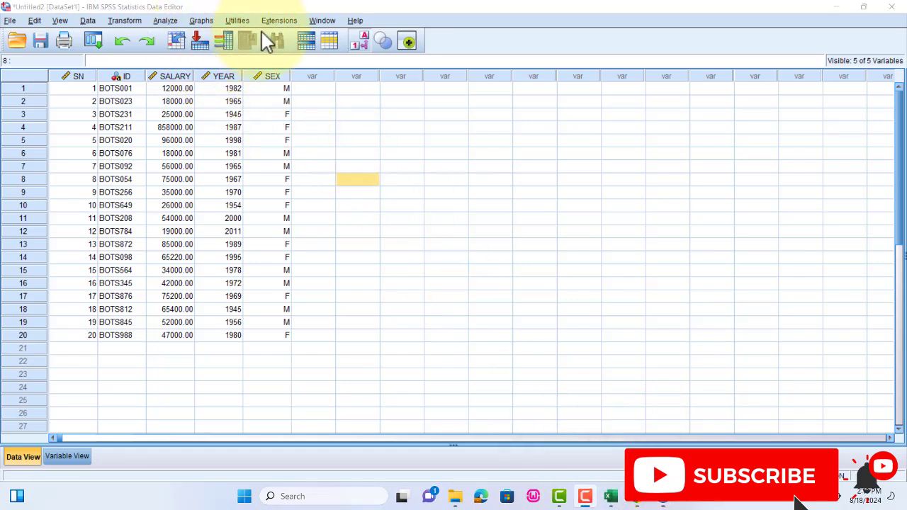
left_click(838, 6)
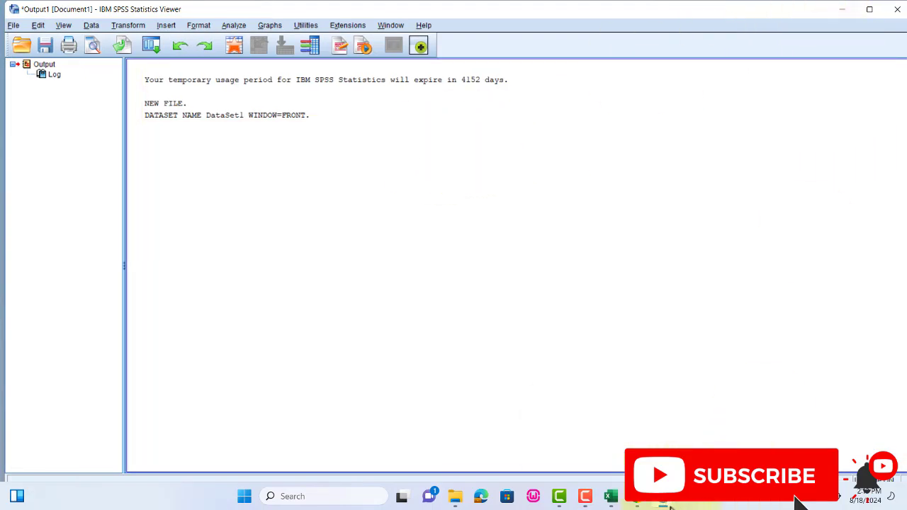
mouse_move(663, 498)
left_click(737, 415)
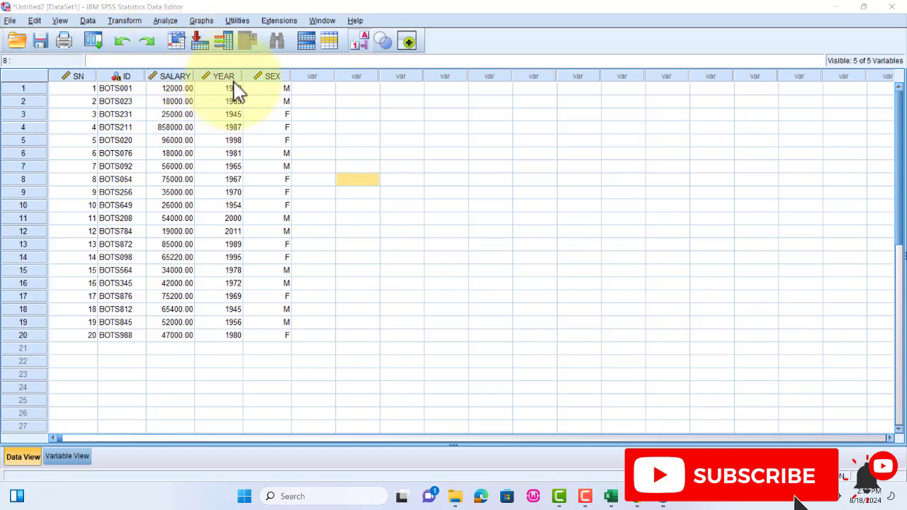
left_click(446, 153)
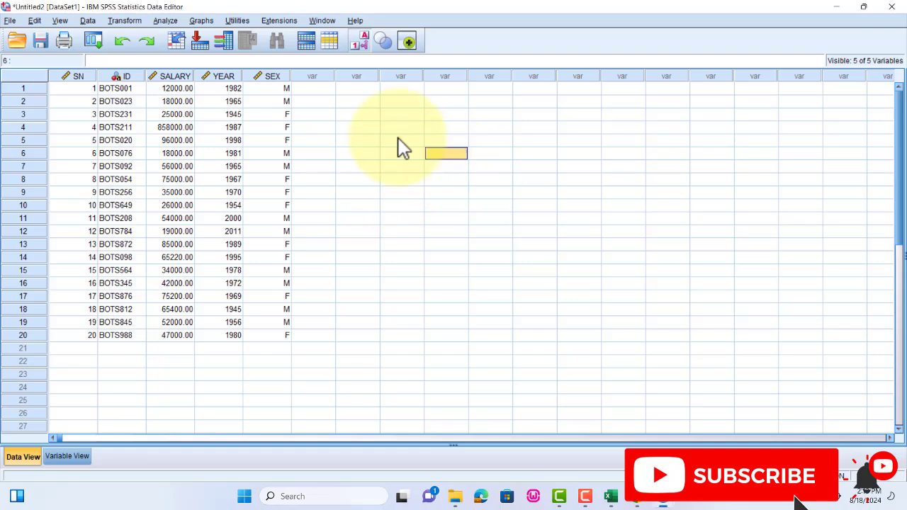
- Start a Compute Variable transformation with AGE as the target variable
mouse_move(228, 86)
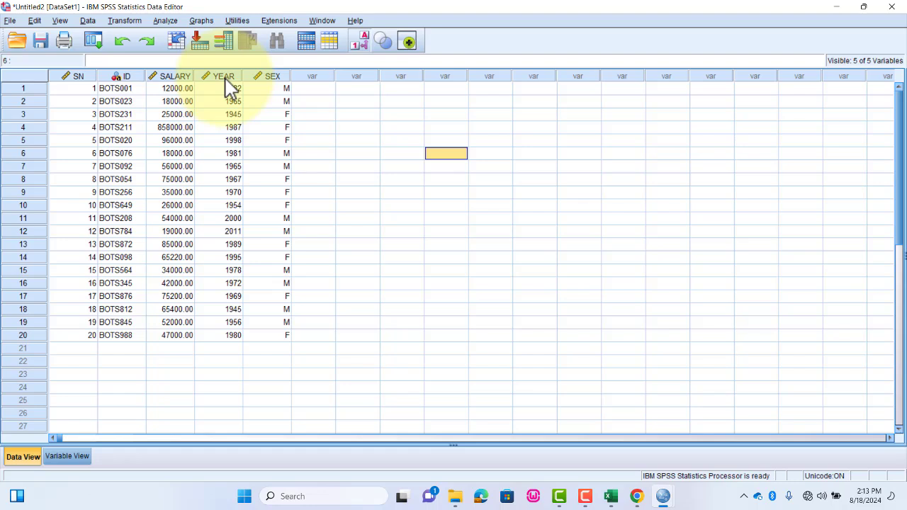
left_click(124, 21)
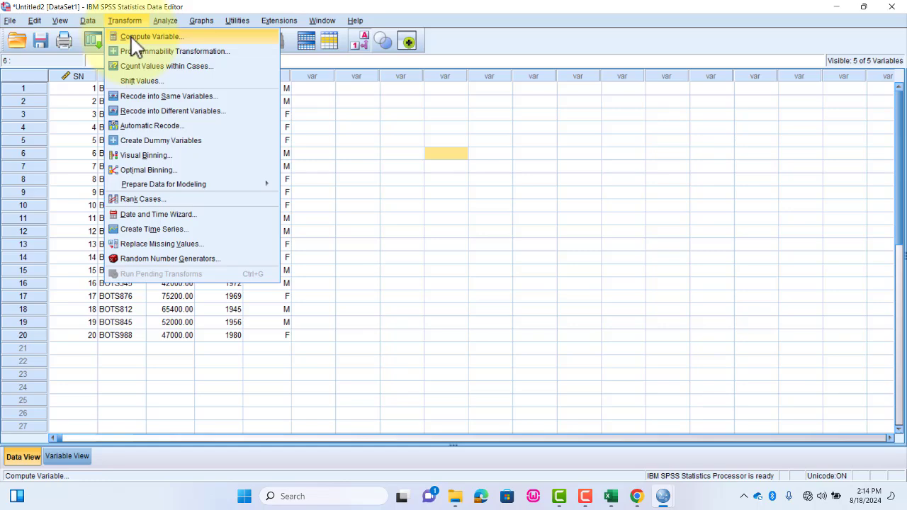
left_click(135, 39)
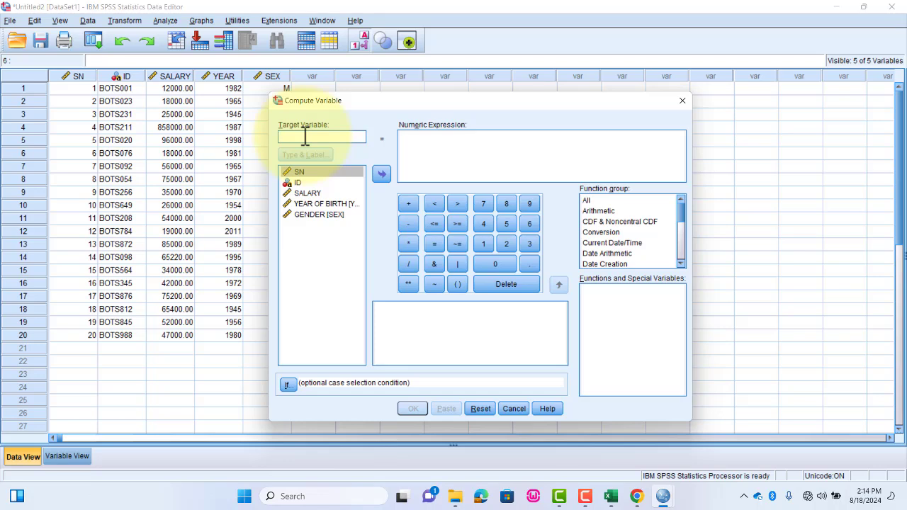
type("AGE")
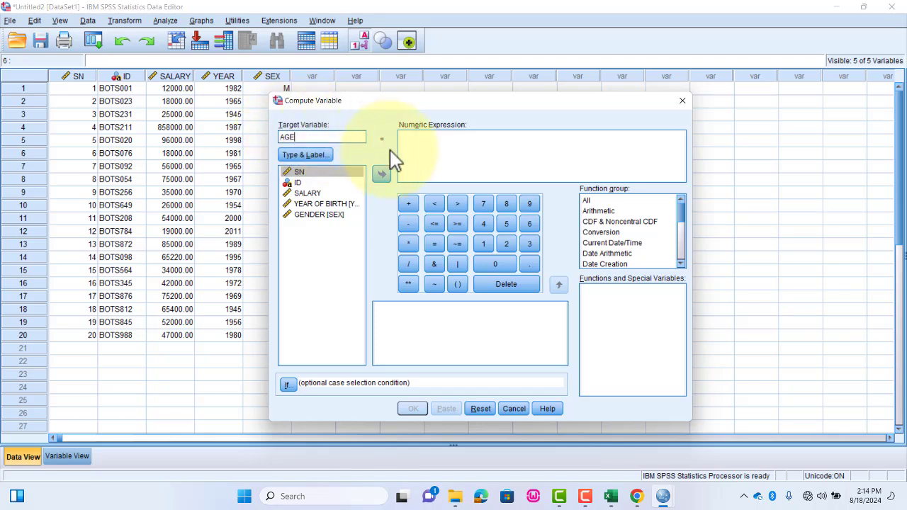
- Define the numeric expression for AGE as 2024-YEAR, run the computation and bring the data grid back into view
left_click(424, 139)
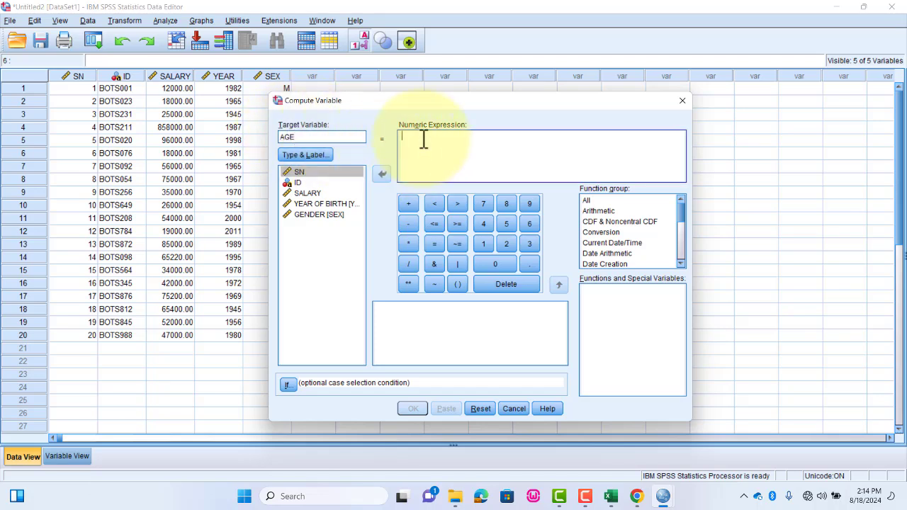
type("2024-")
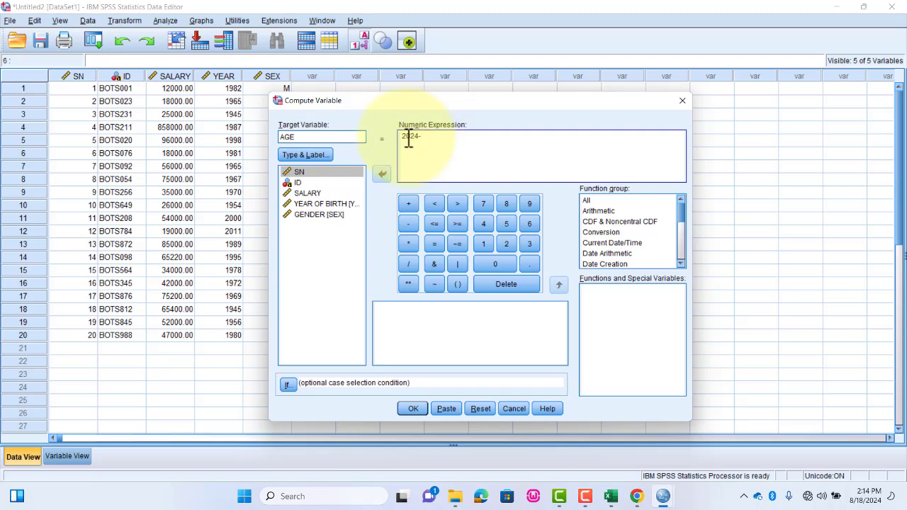
left_click(312, 205)
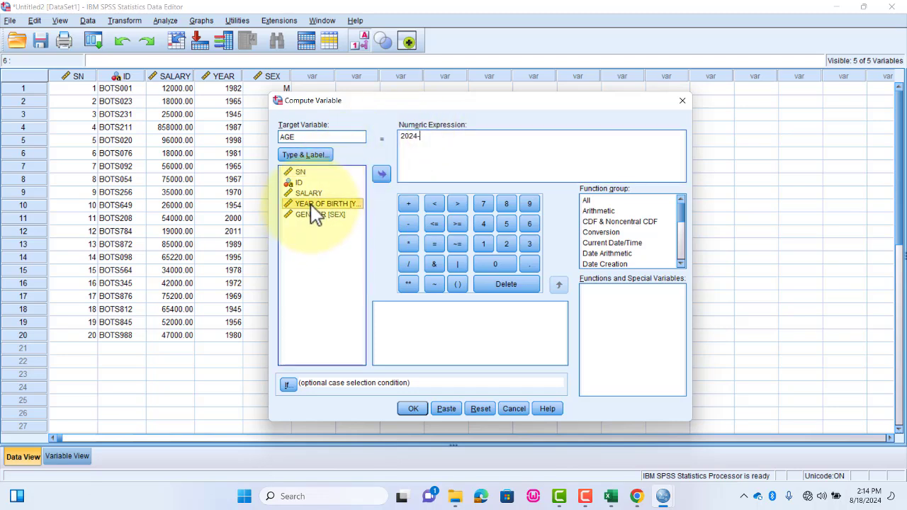
left_click(384, 178)
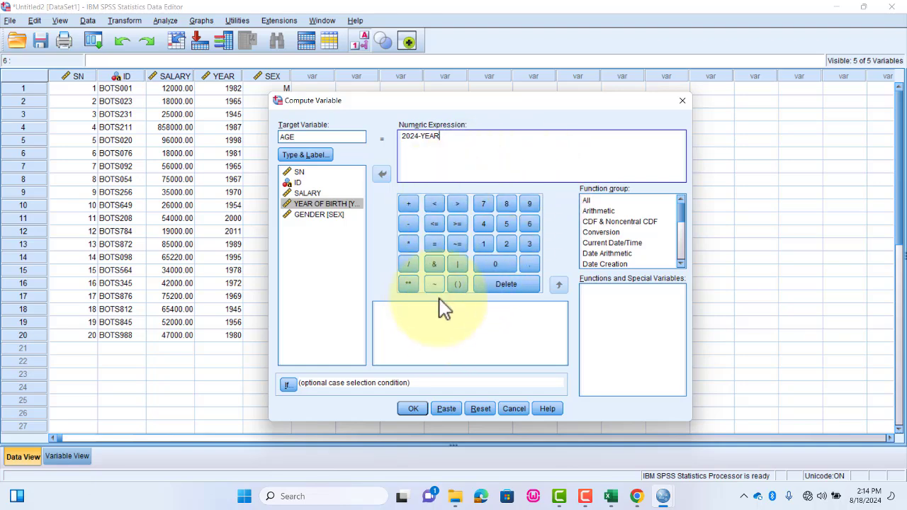
left_click(414, 410)
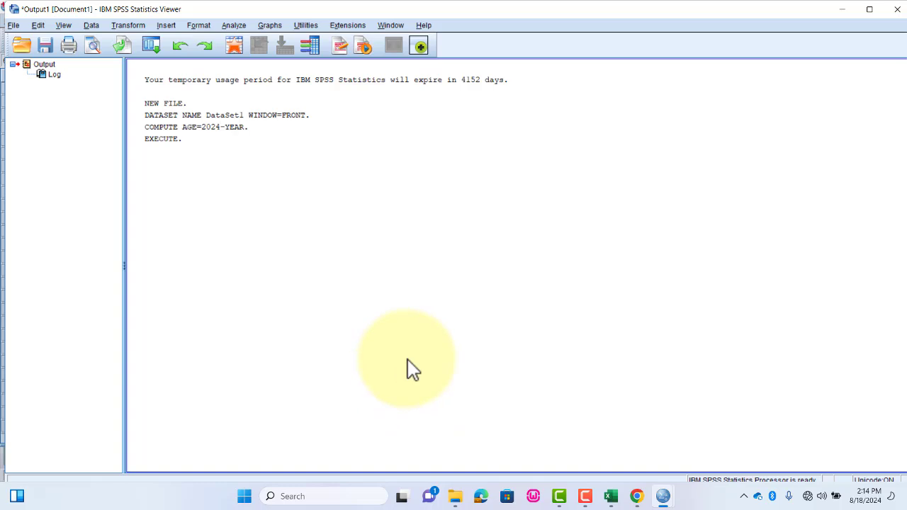
mouse_move(663, 496)
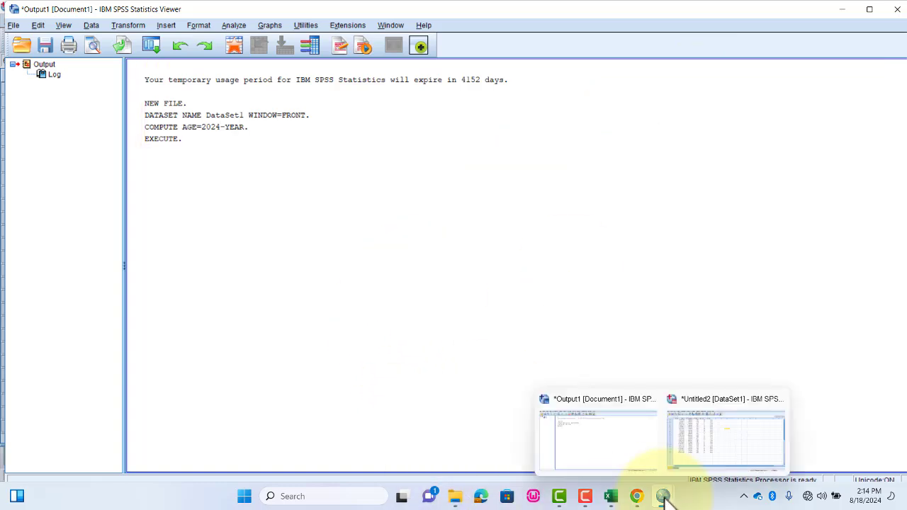
left_click(716, 440)
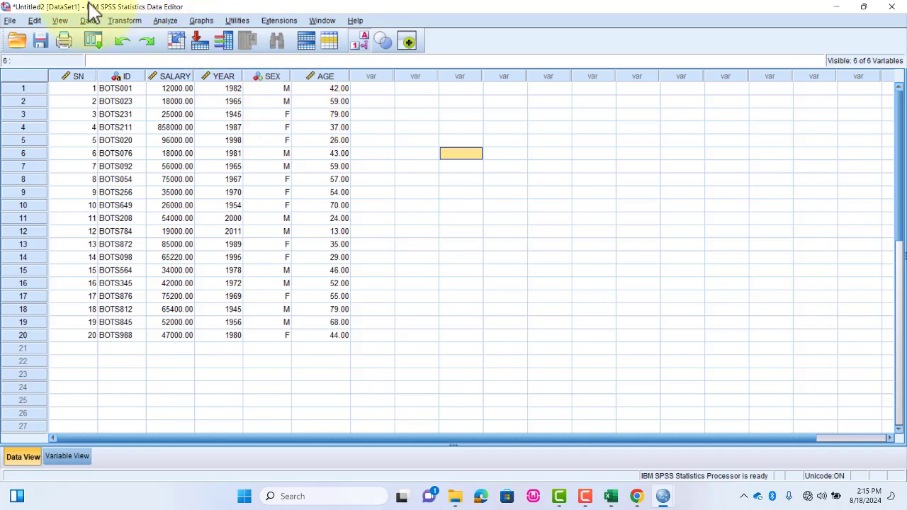
left_click(124, 21)
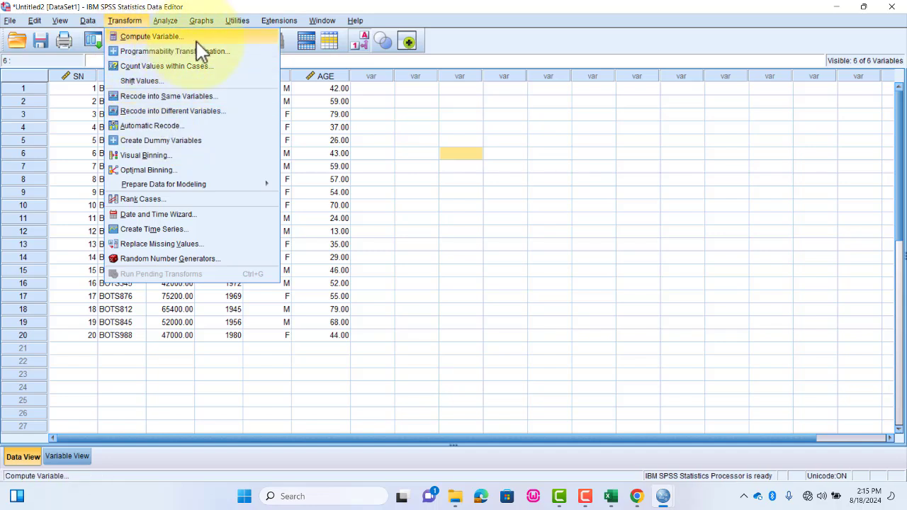
left_click(367, 90)
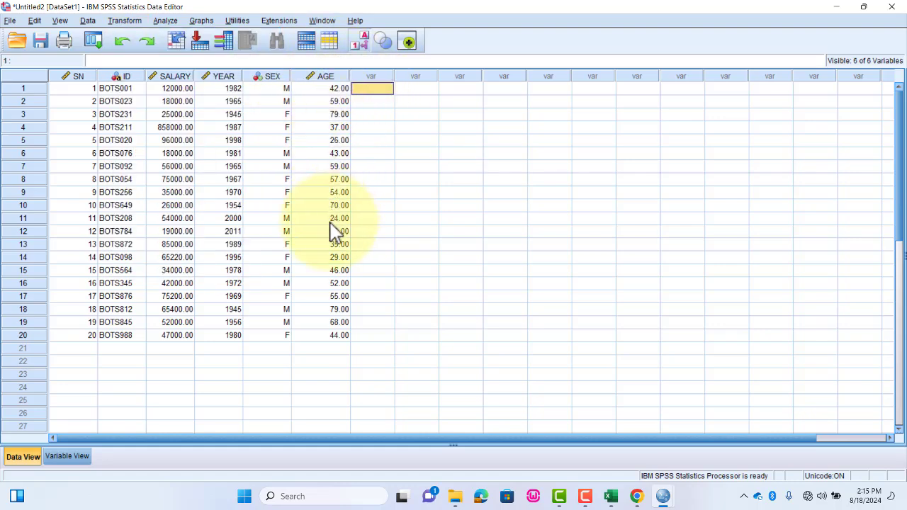
- Examine the All and Statistical function groups available for computing variables and leave the Compute Variable settings unchanged
left_click(124, 20)
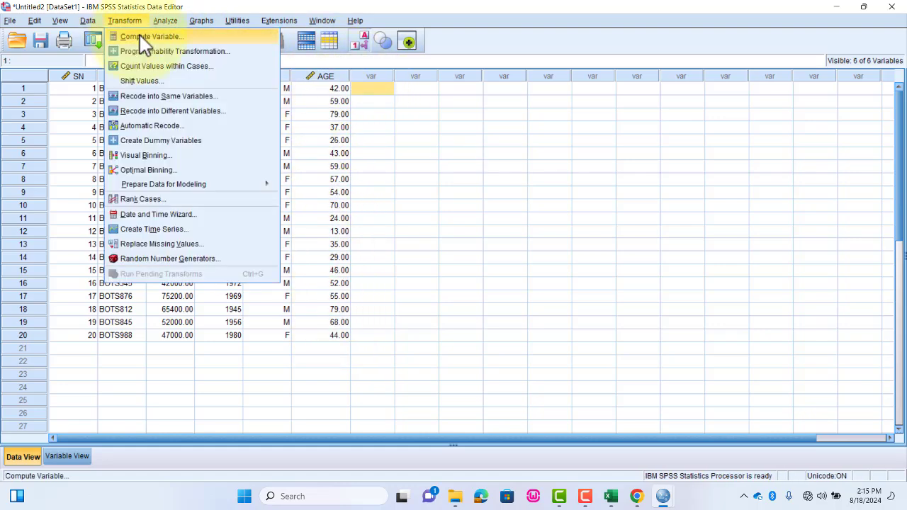
left_click(145, 33)
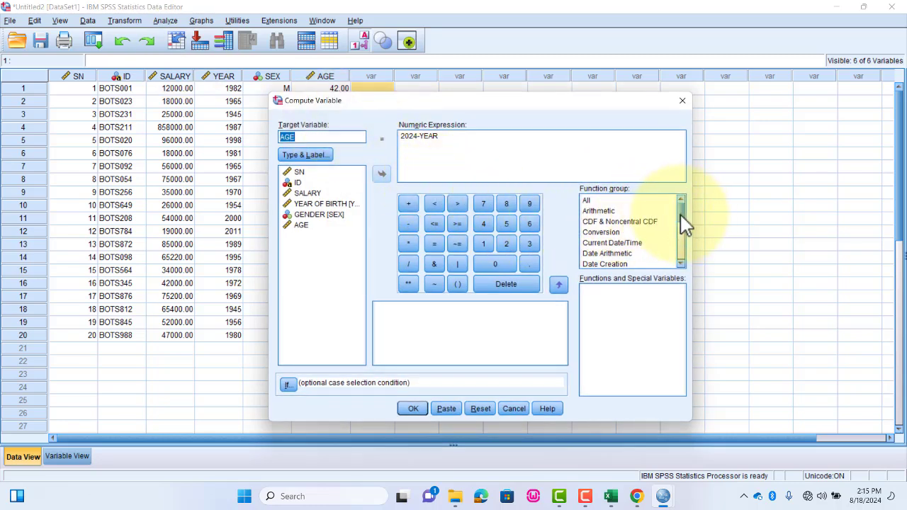
scroll(680, 225, "down", 5)
scroll(686, 245, "up", 2)
scroll(686, 244, "up", 3)
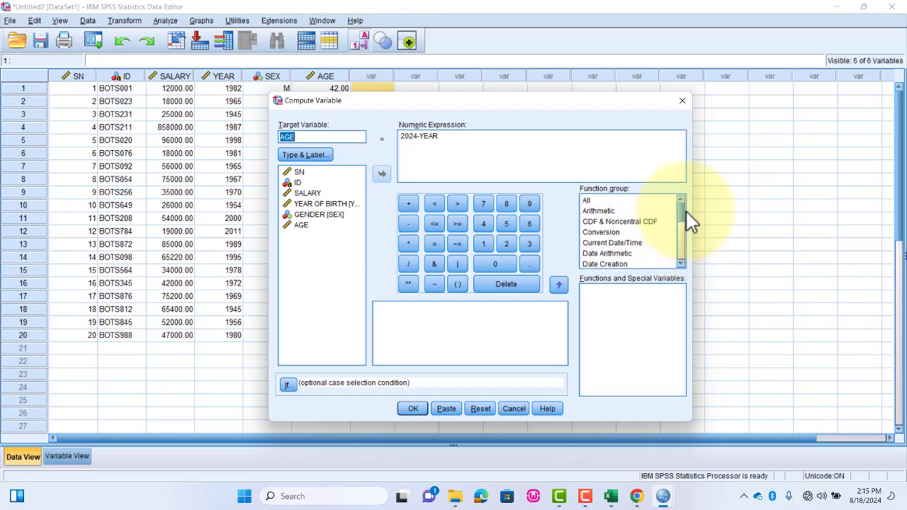
left_click(605, 203)
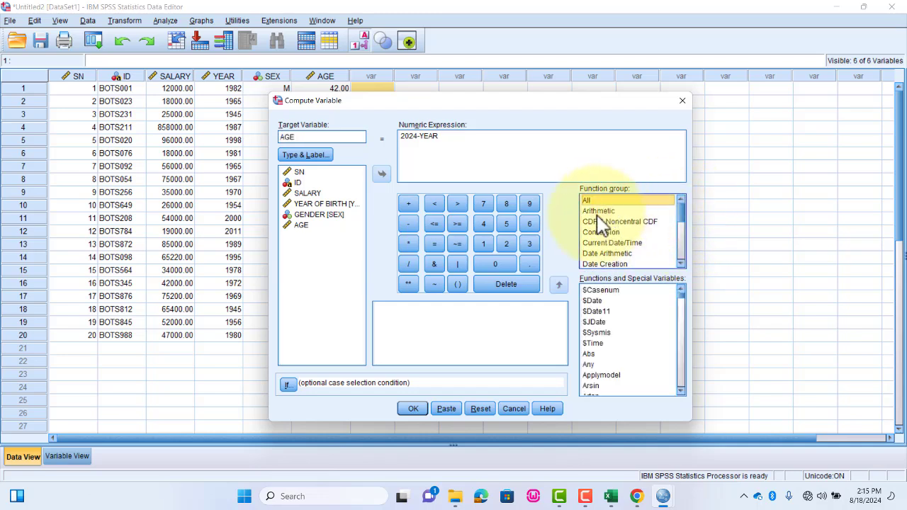
scroll(643, 248, "down", 5)
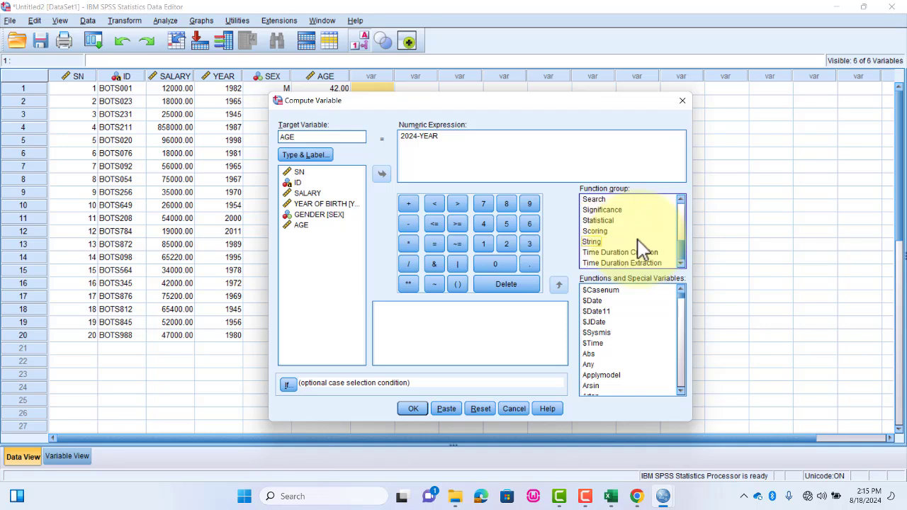
left_click(610, 221)
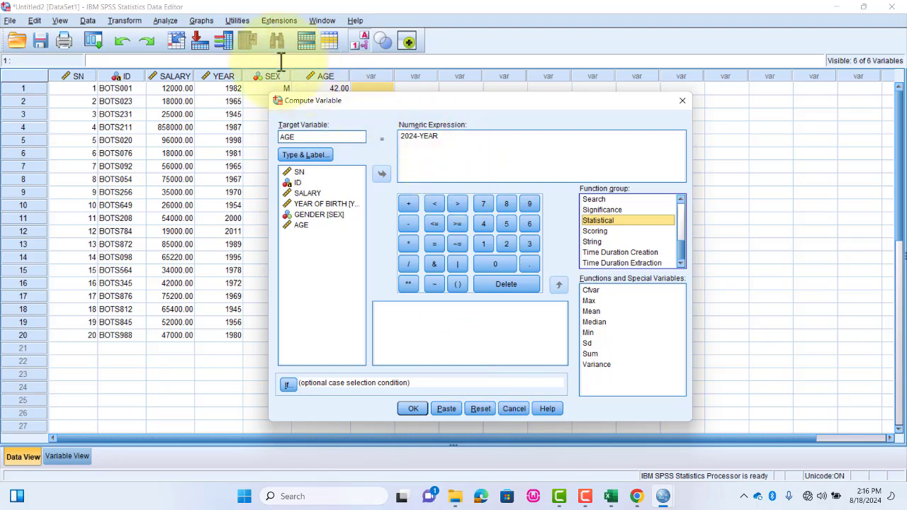
left_click(513, 410)
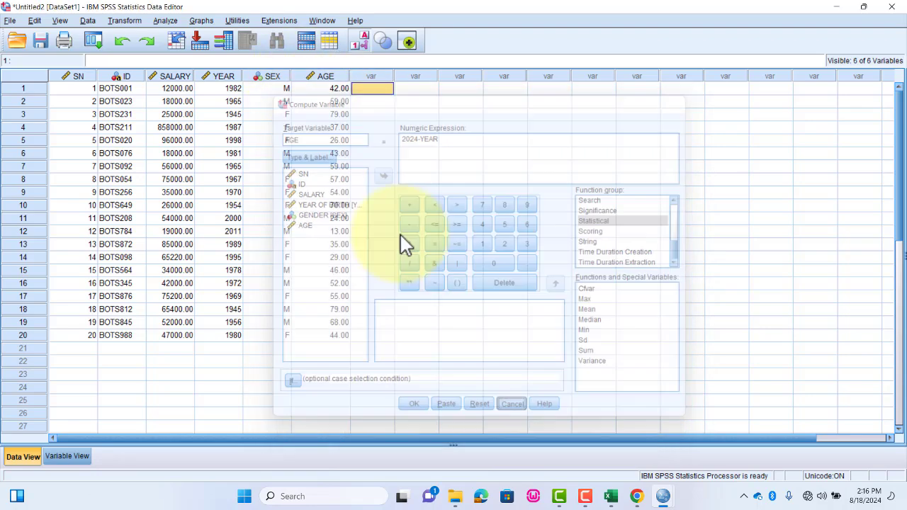
left_click(119, 20)
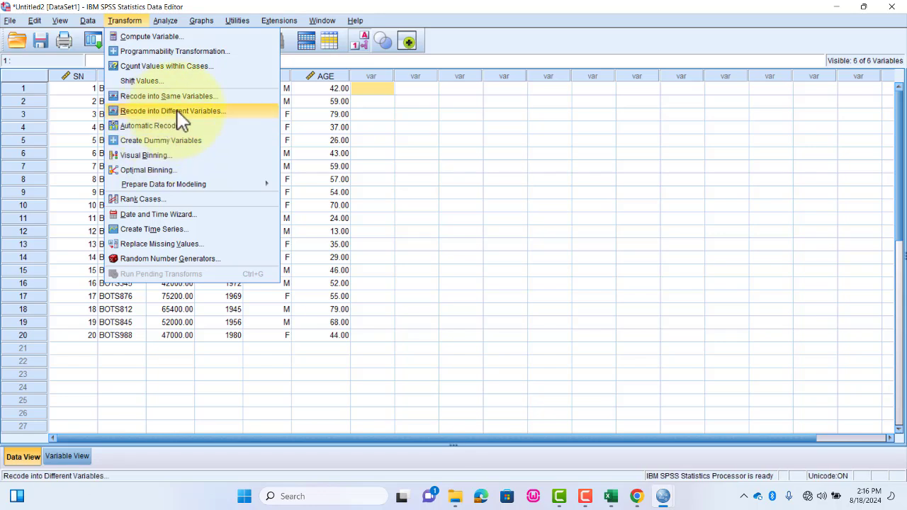
left_click(130, 22)
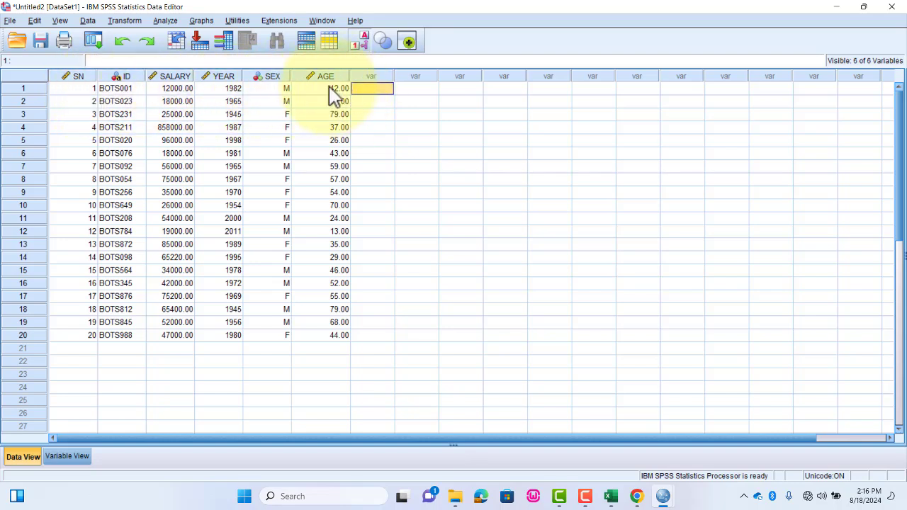
- Set the decimals of the AGE variable to 0 and return to the data grid
left_click(68, 456)
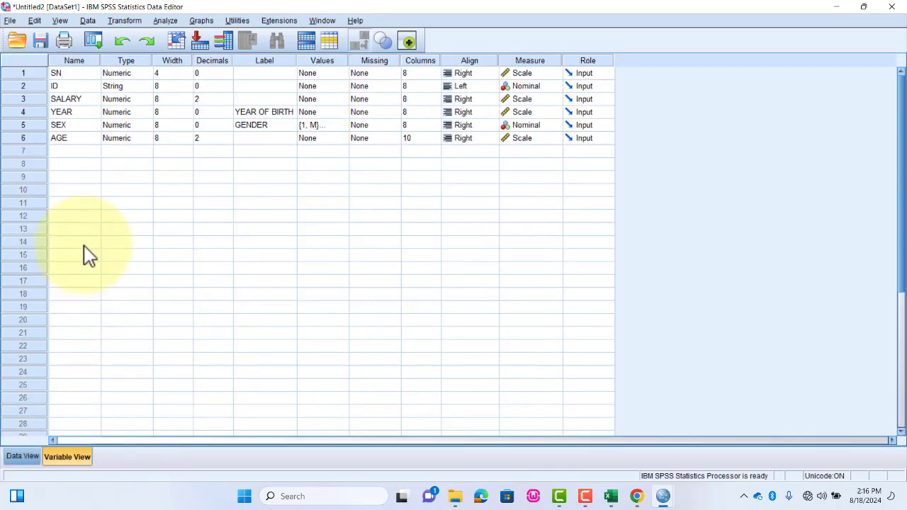
left_click(211, 137)
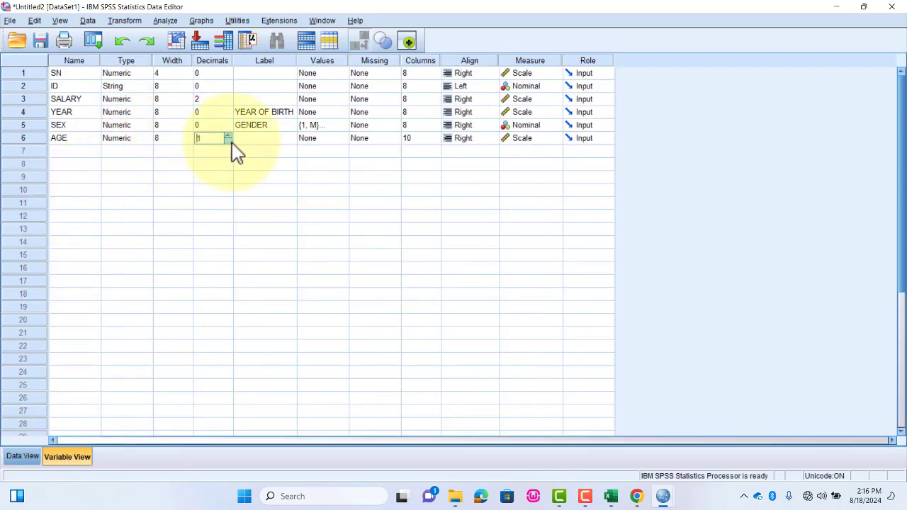
left_click(26, 455)
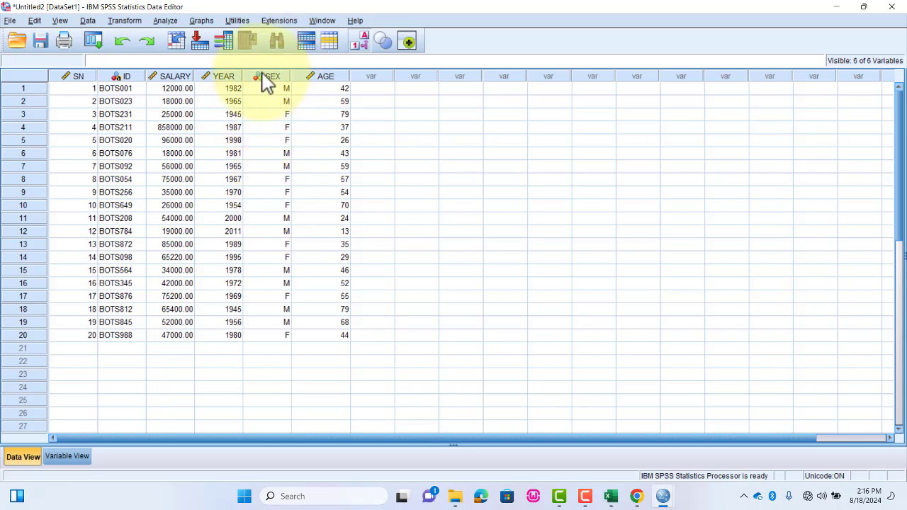
- Turn off the value labels to show the numeric codes in the data grid and switch the labels back on
left_click(60, 21)
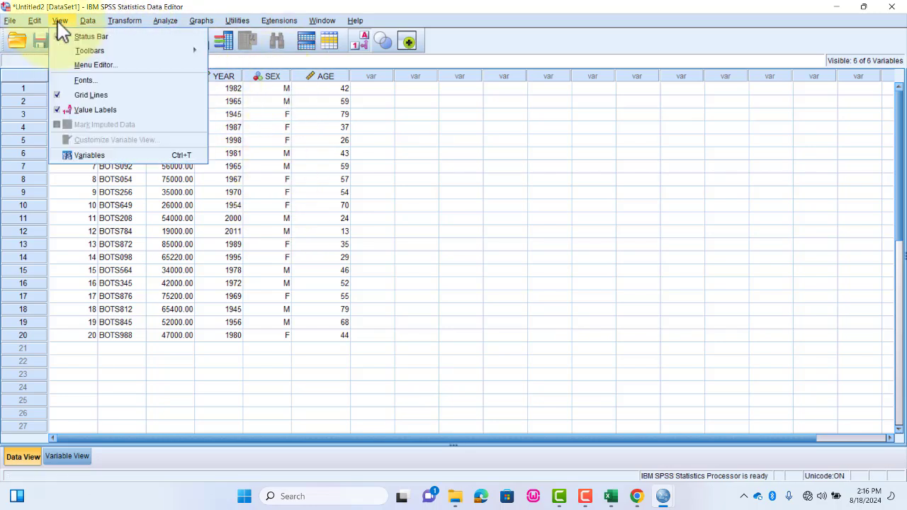
left_click(58, 111)
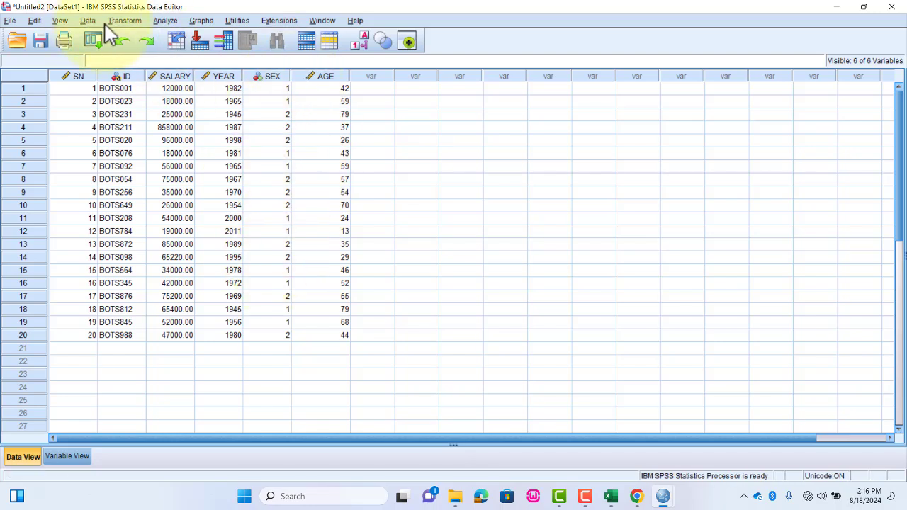
left_click(65, 21)
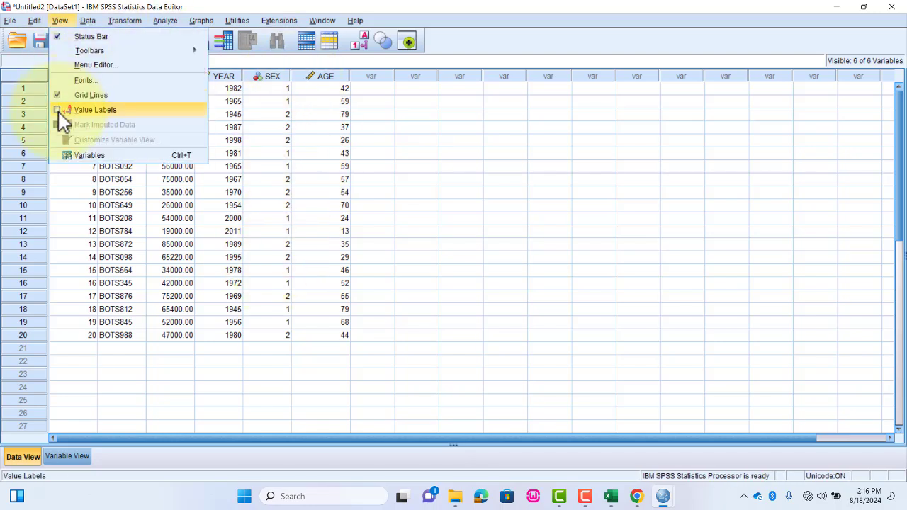
left_click(59, 112)
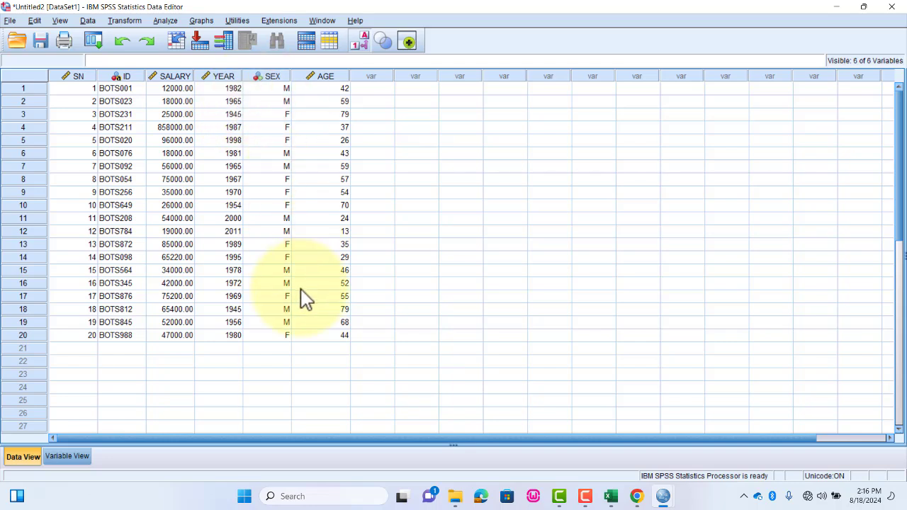
- Start a Descriptives analysis with SALARY as the analysed variable
mouse_move(592, 496)
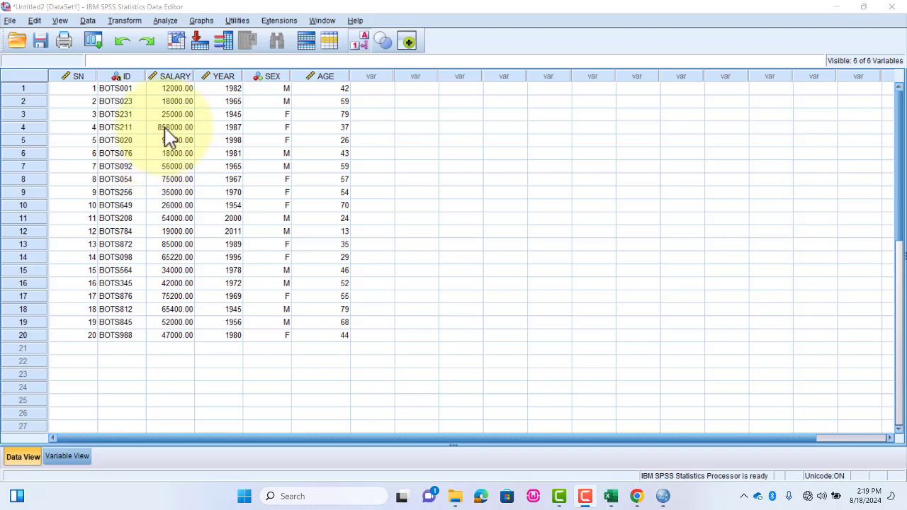
left_click(167, 21)
mouse_move(176, 39)
mouse_move(202, 51)
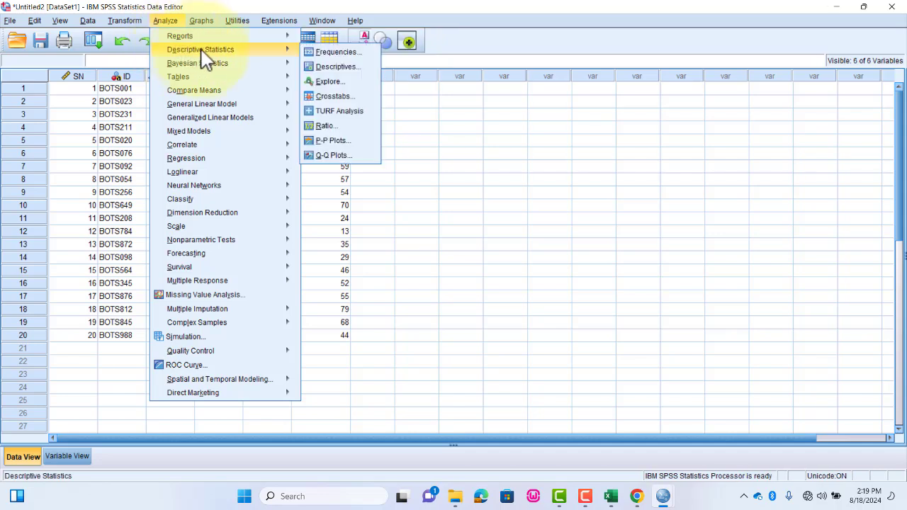
left_click(345, 65)
left_click(352, 205)
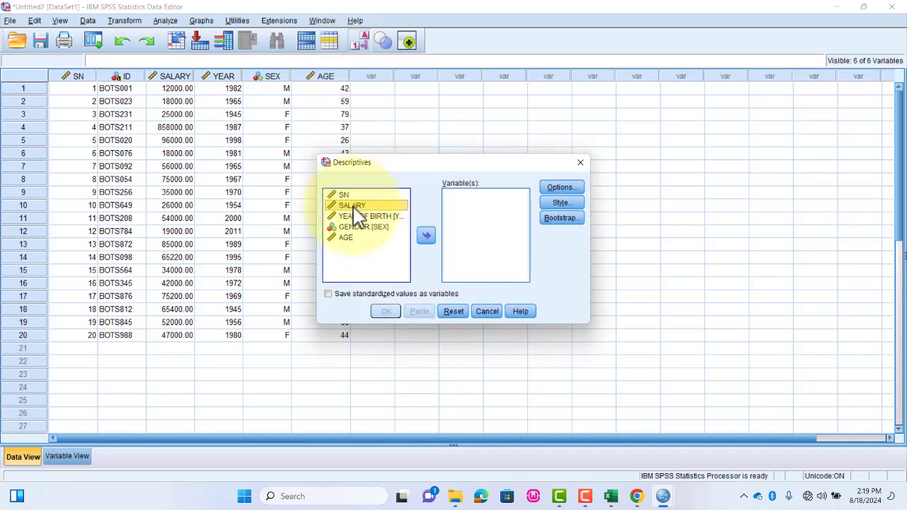
left_click(426, 235)
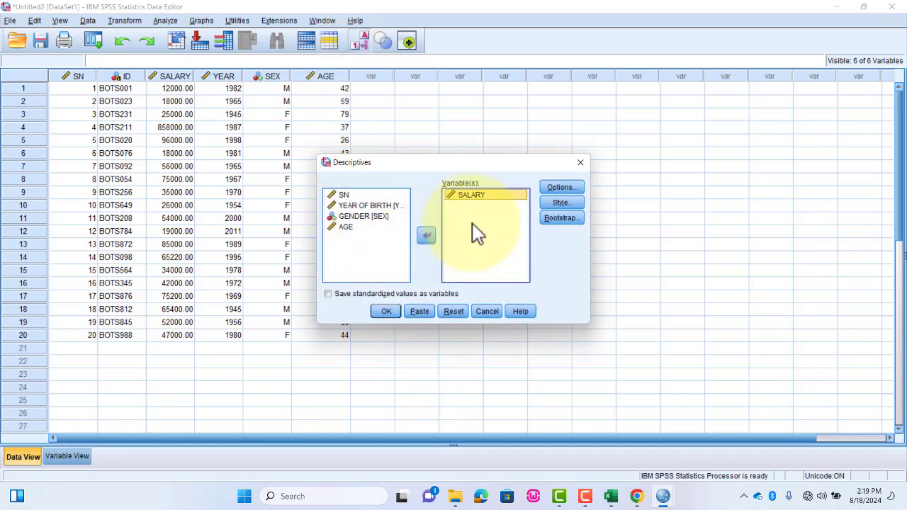
- Add Range to the mean, standard deviation, minimum and maximum requested for SALARY and run the analysis
left_click(563, 188)
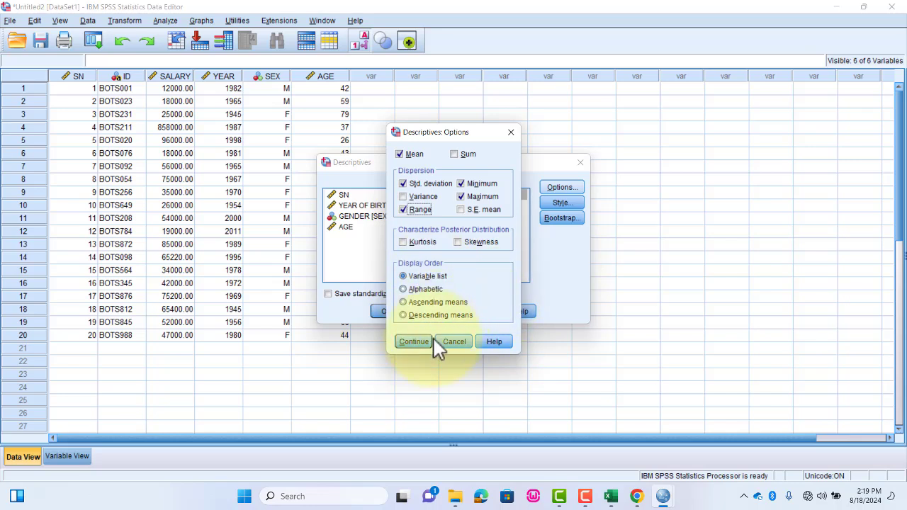
left_click(413, 342)
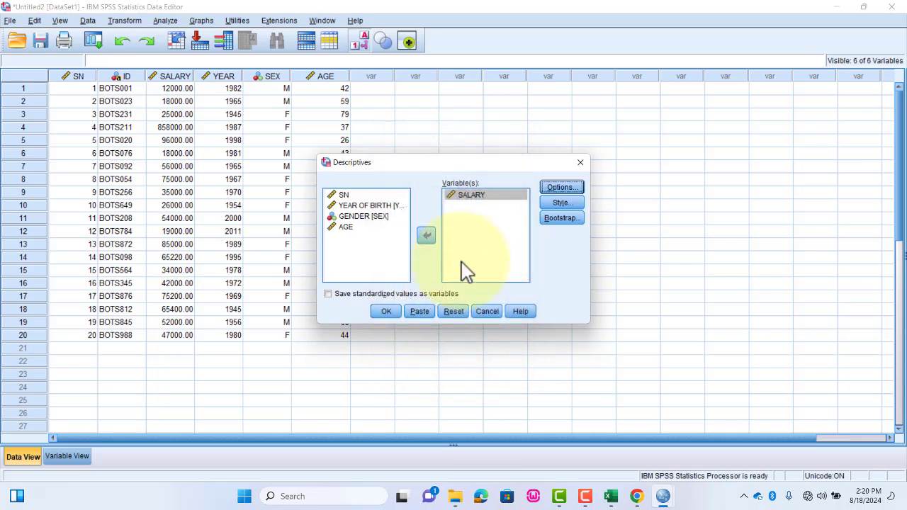
left_click(384, 310)
left_click(339, 296)
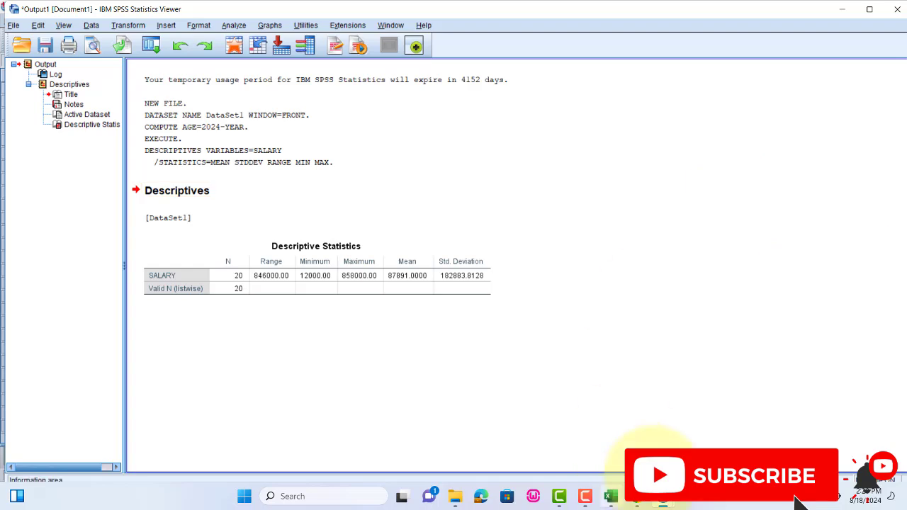
- Return to the data grid and correct the SALARY value of case 4 to 85800
mouse_move(662, 496)
left_click(754, 430)
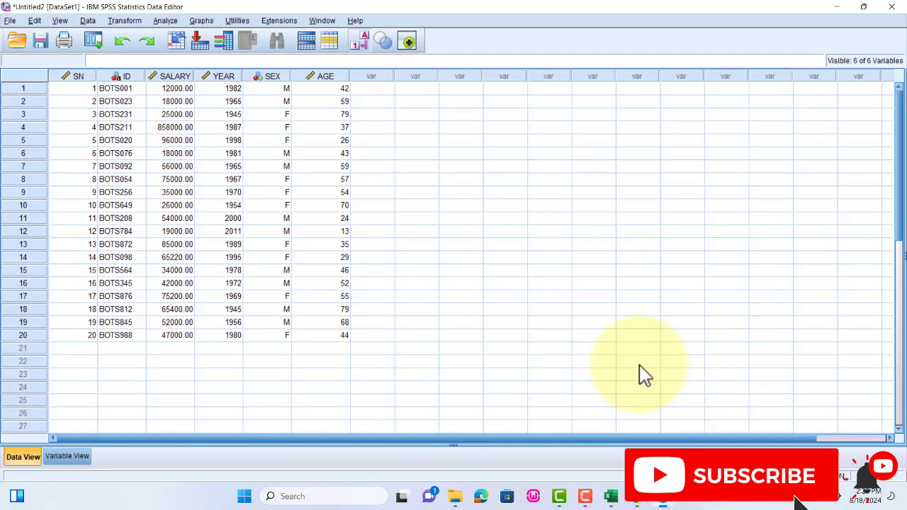
left_click(168, 129)
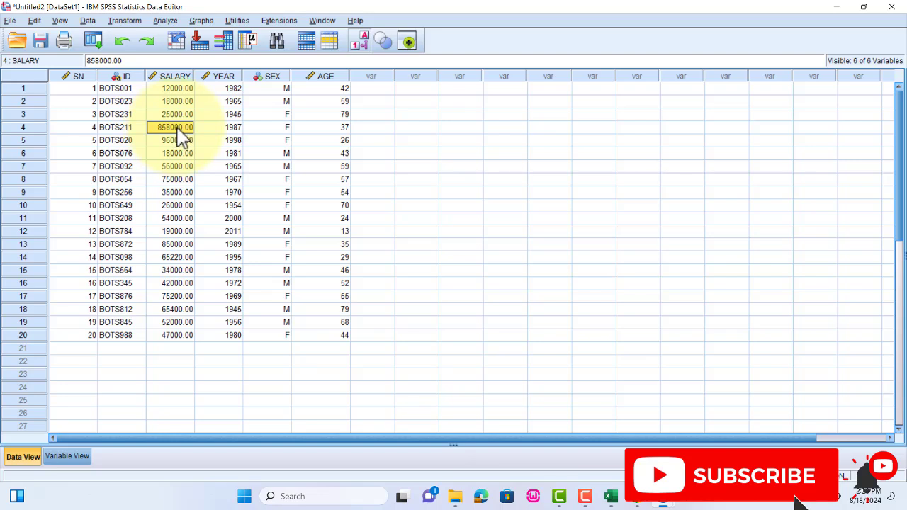
double_click(179, 128)
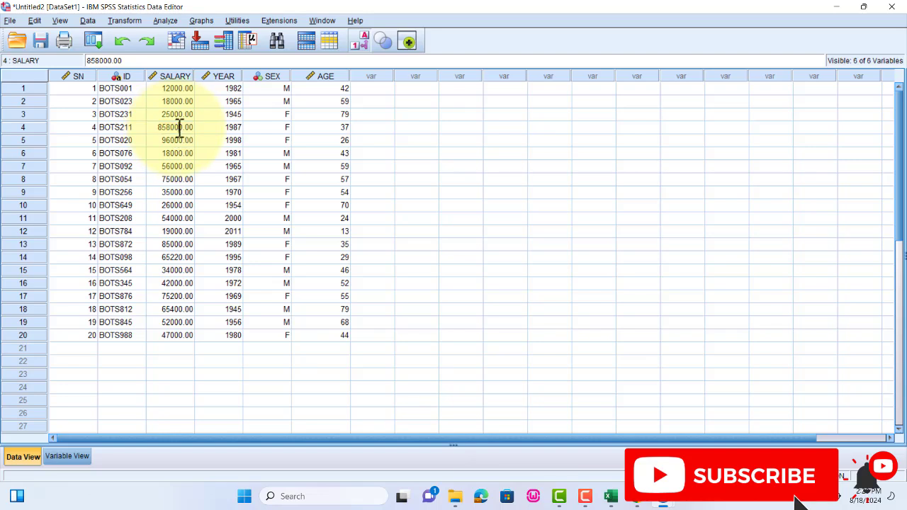
key("BackSpace")
left_click(413, 180)
left_click(178, 130)
- Rerun the Descriptives analysis for SALARY with mean, standard deviation, minimum, maximum and range
left_click(167, 21)
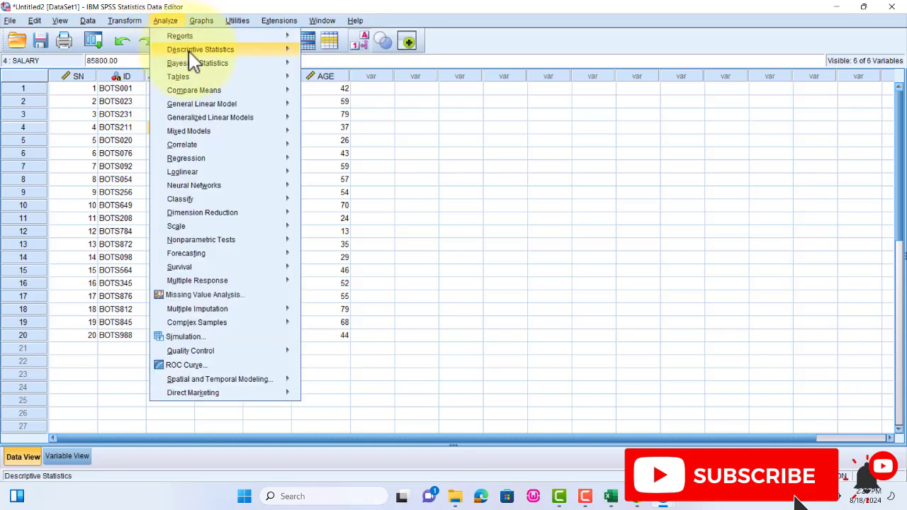
mouse_move(226, 50)
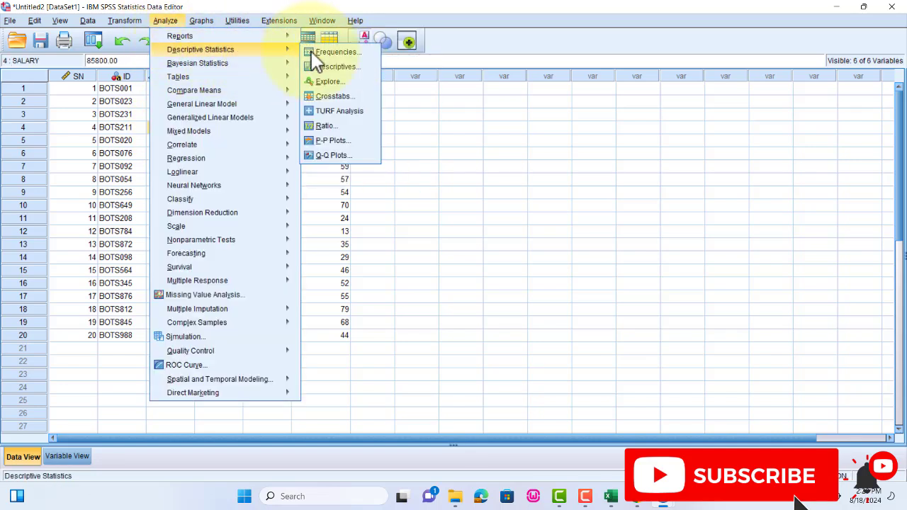
left_click(333, 67)
left_click(567, 189)
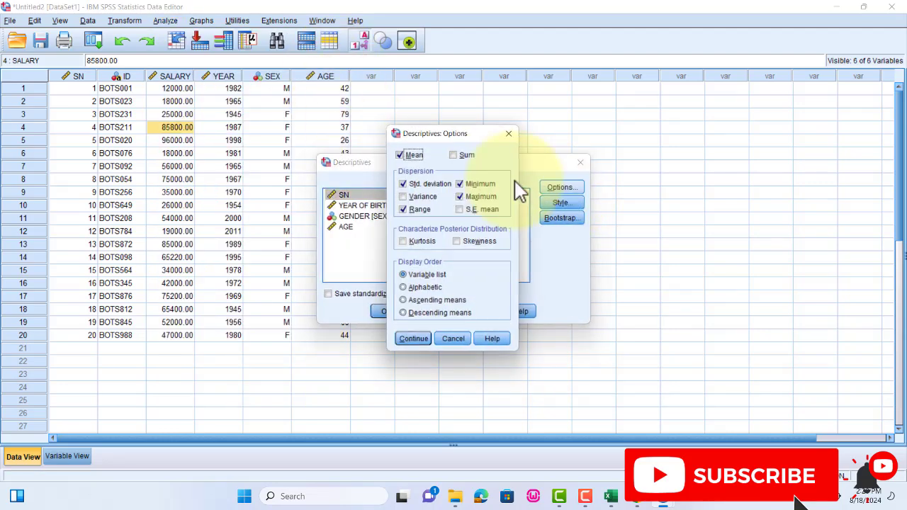
left_click(413, 340)
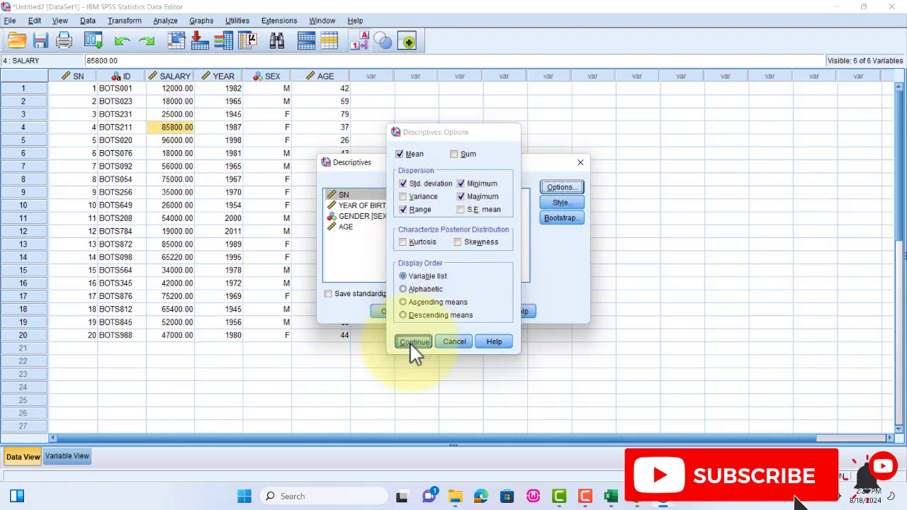
left_click(395, 313)
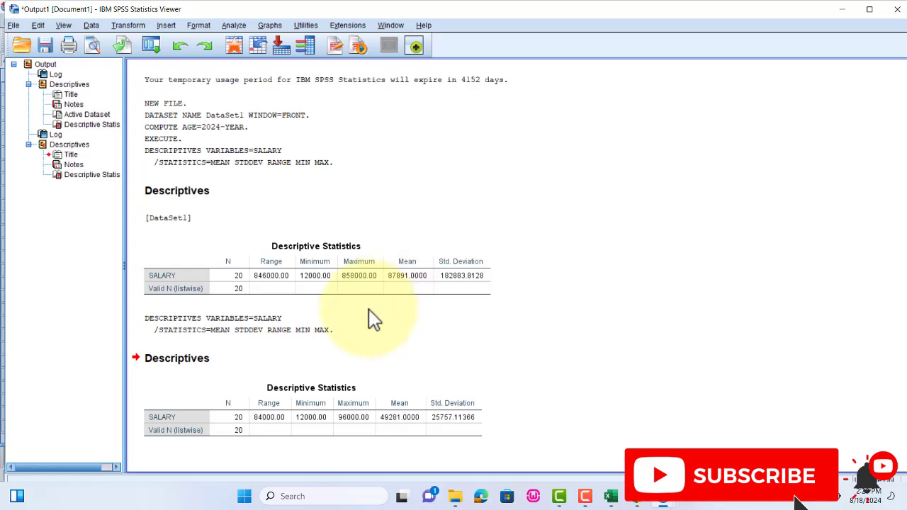
left_click(298, 433)
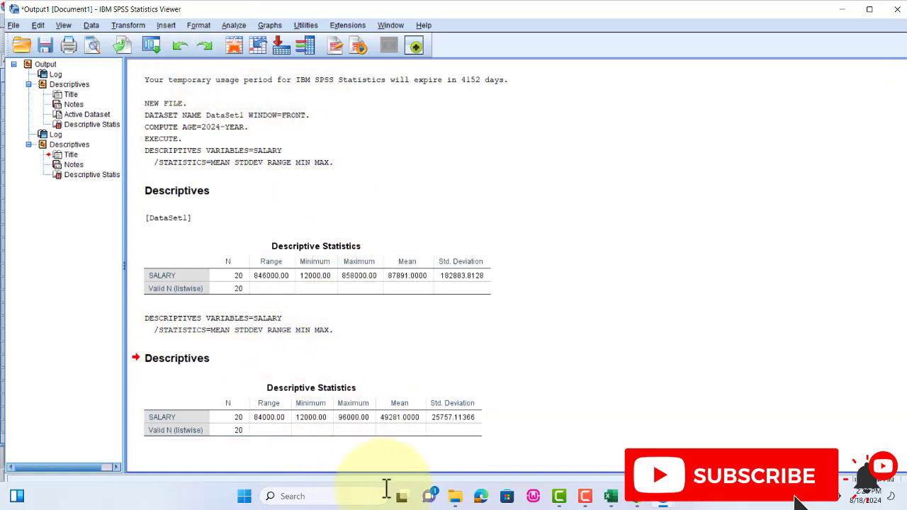
- Start recoding SALARY into a different variable, giving the output variable the name SALARY and the label SALARY LEVEL
left_click(719, 446)
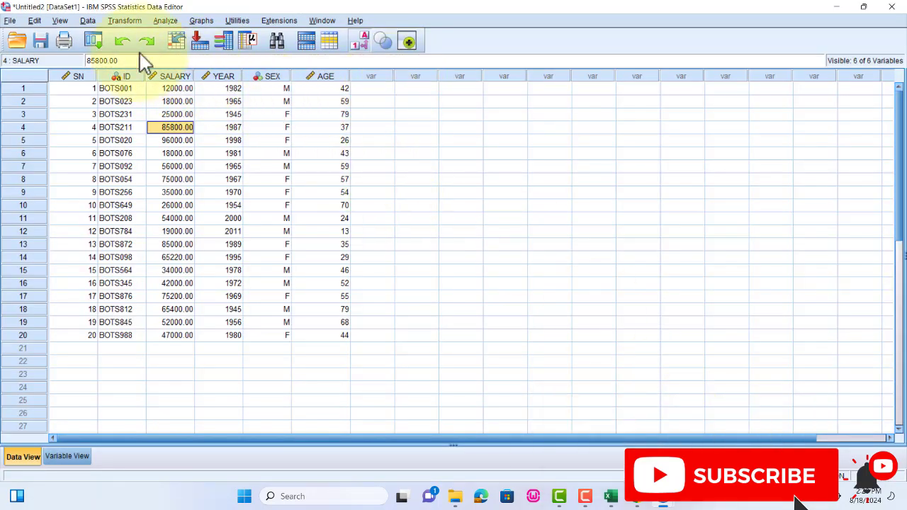
left_click(127, 19)
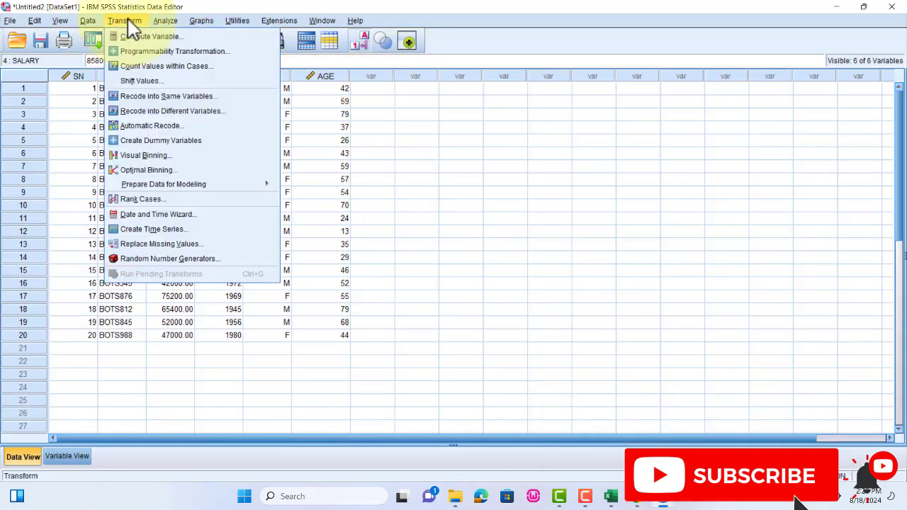
left_click(170, 111)
left_click(314, 176)
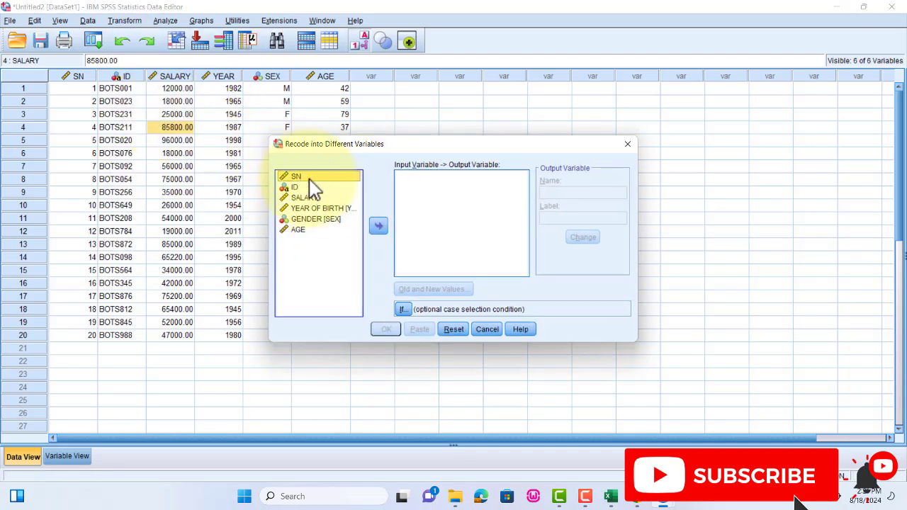
left_click(306, 197)
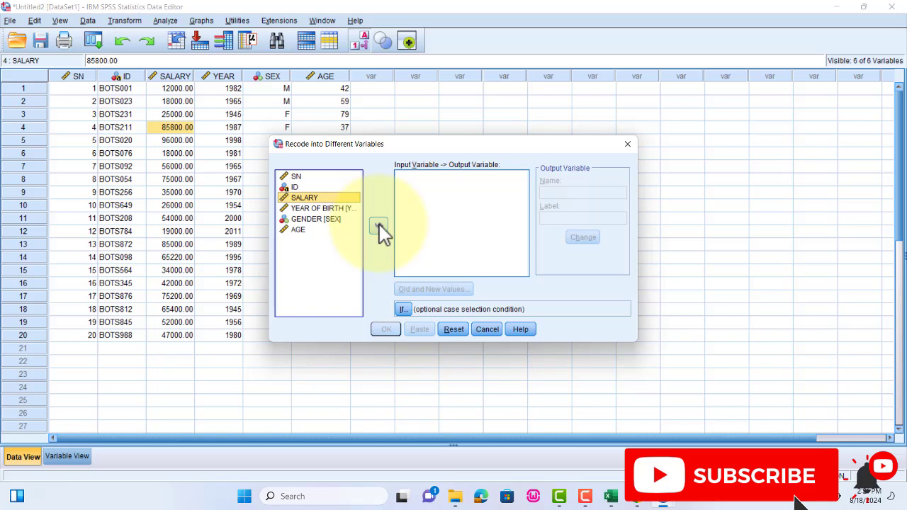
left_click(379, 224)
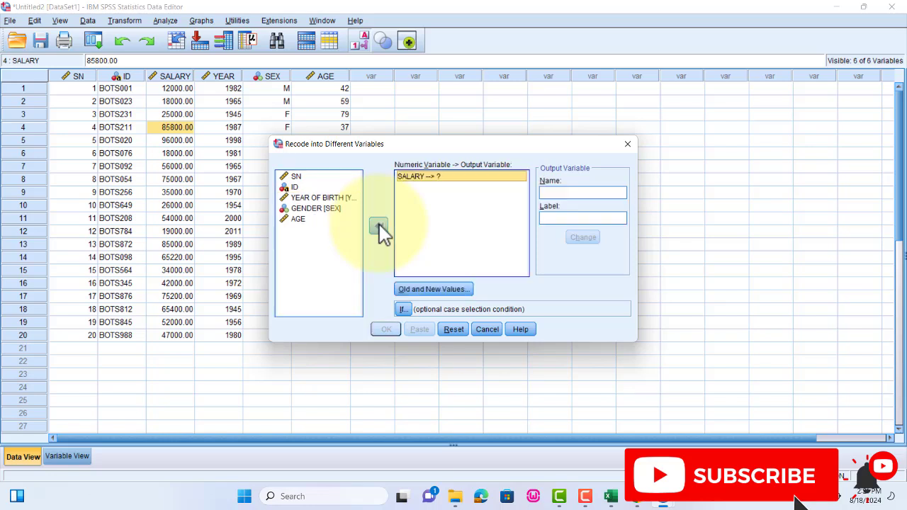
left_click(567, 193)
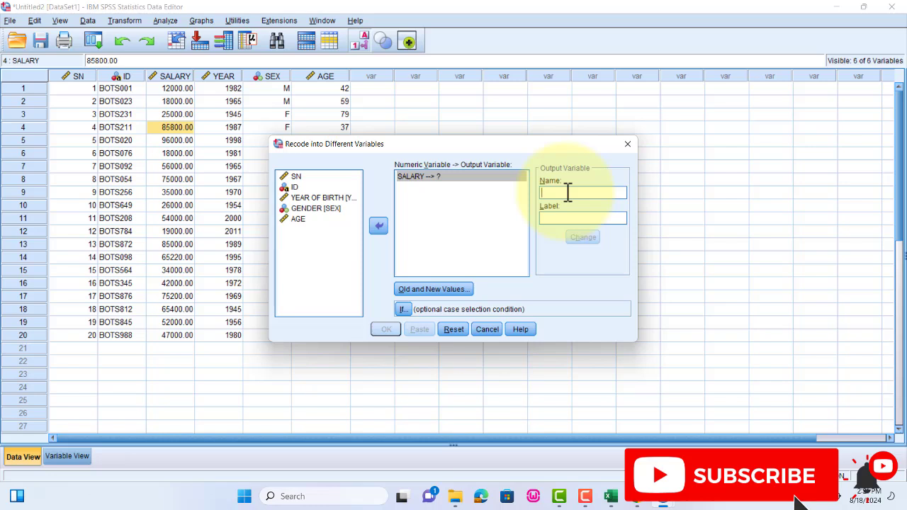
type("SALARY LEVEL")
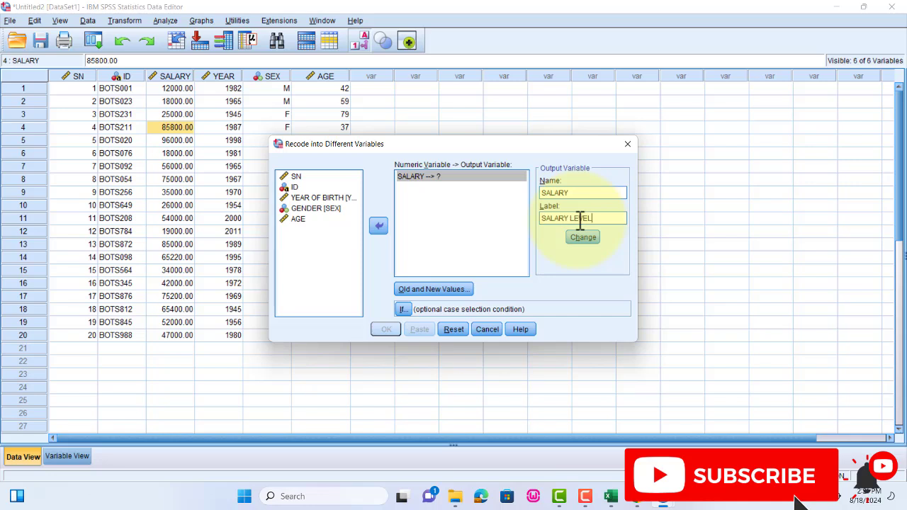
- Make the output variable a string and add a rule recoding salaries from the lowest through 30000 as LOW
left_click(431, 289)
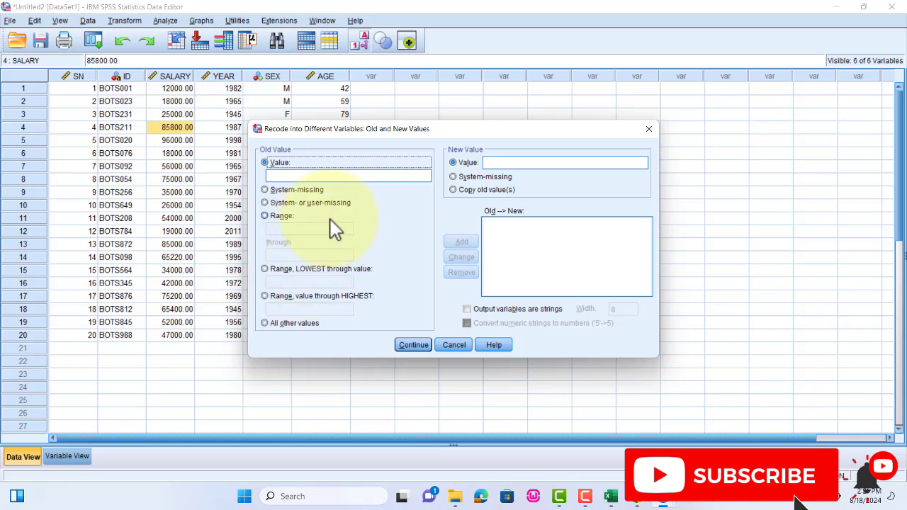
left_click(264, 268)
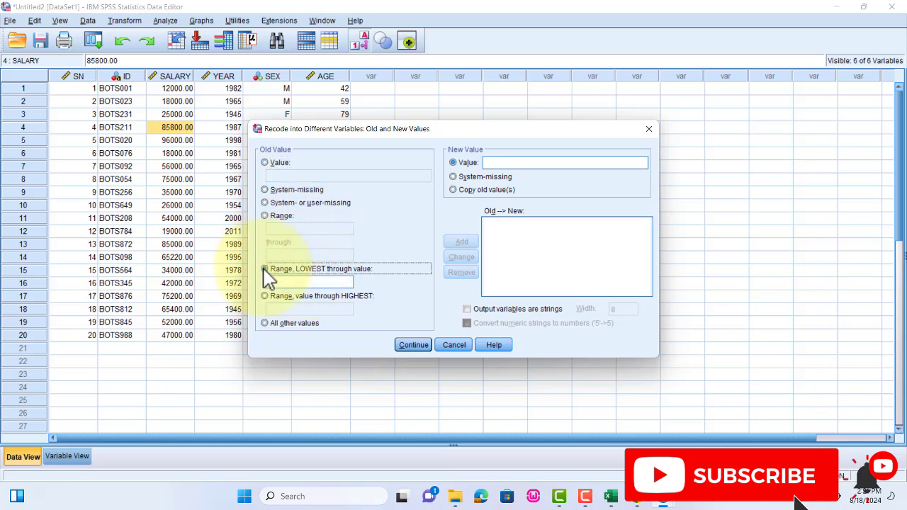
left_click(317, 283)
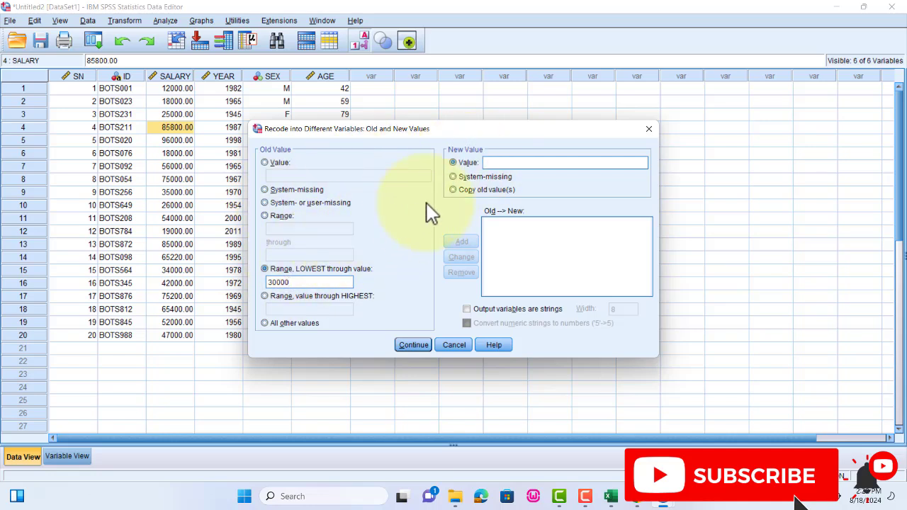
left_click(504, 163)
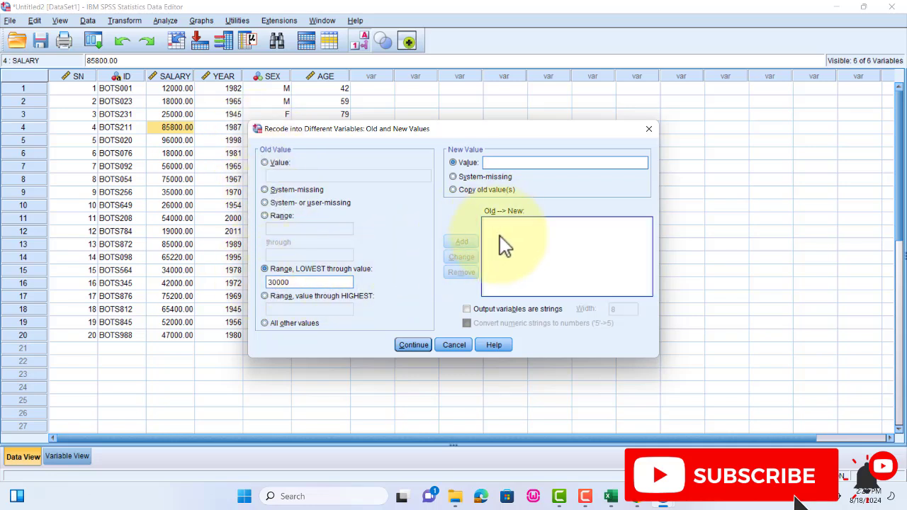
left_click(468, 310)
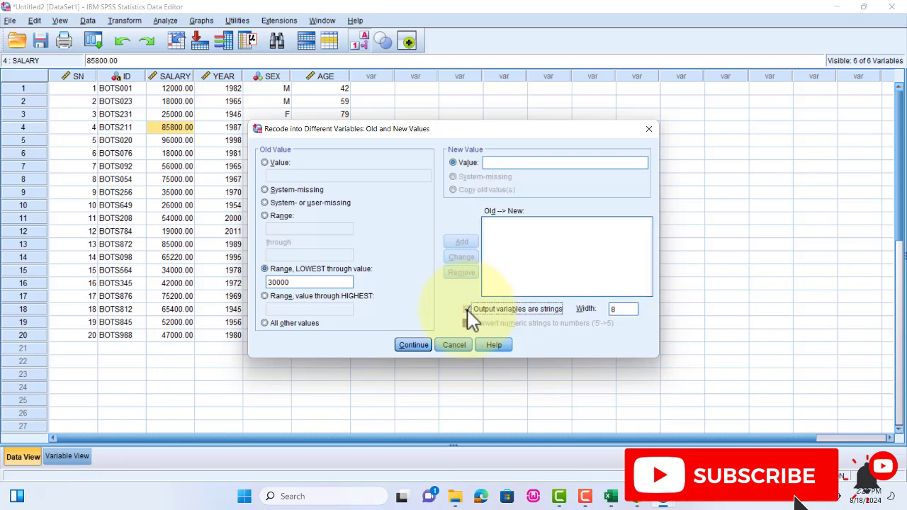
double_click(299, 283)
left_click(372, 272)
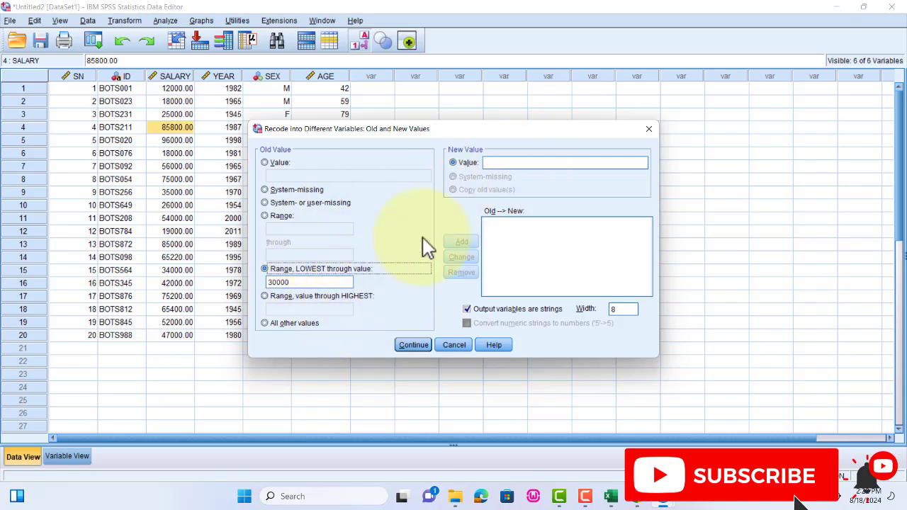
left_click(515, 163)
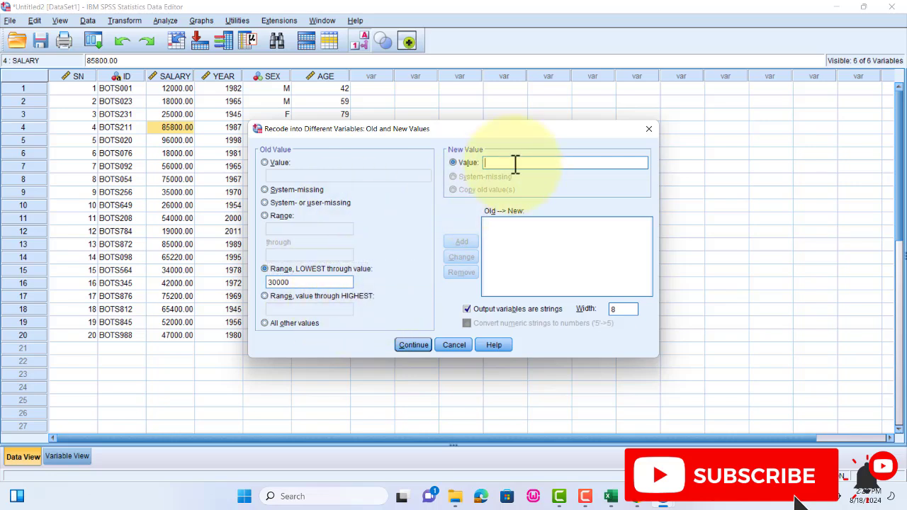
type("D")
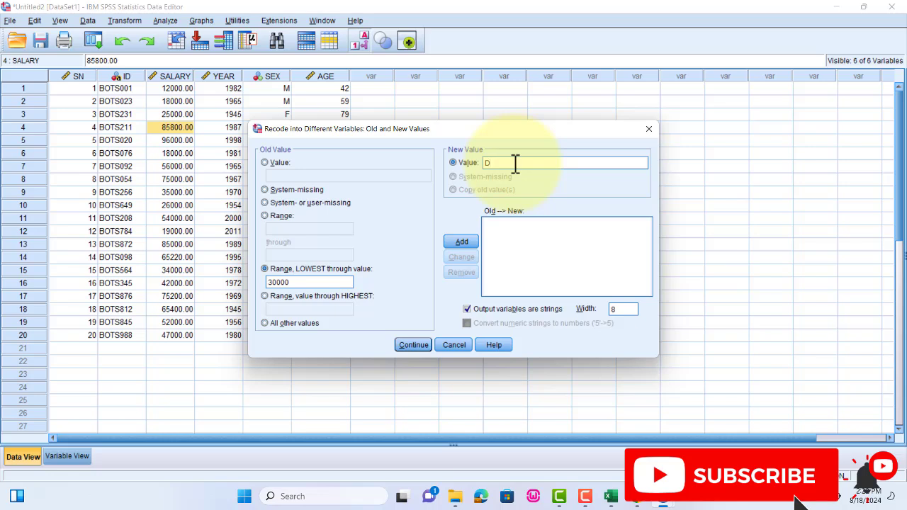
key("BackSpace")
type("LOW")
left_click(461, 242)
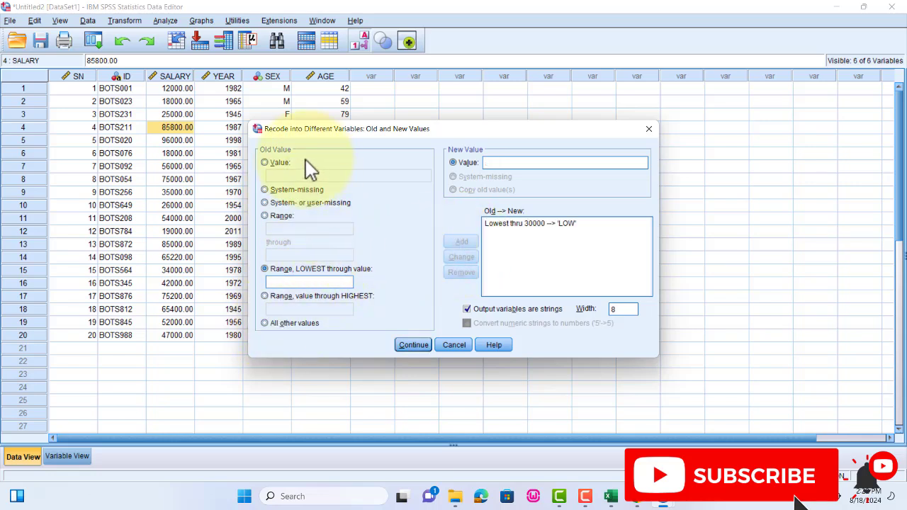
- Add a rule recoding the salary range 31000 through 70000 as NORMAL
left_click(266, 216)
left_click(280, 229)
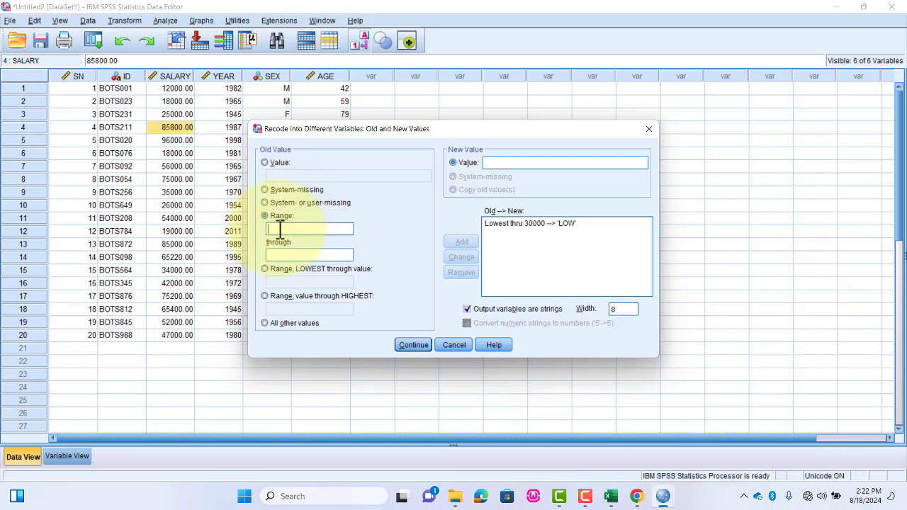
type("31000")
left_click(297, 255)
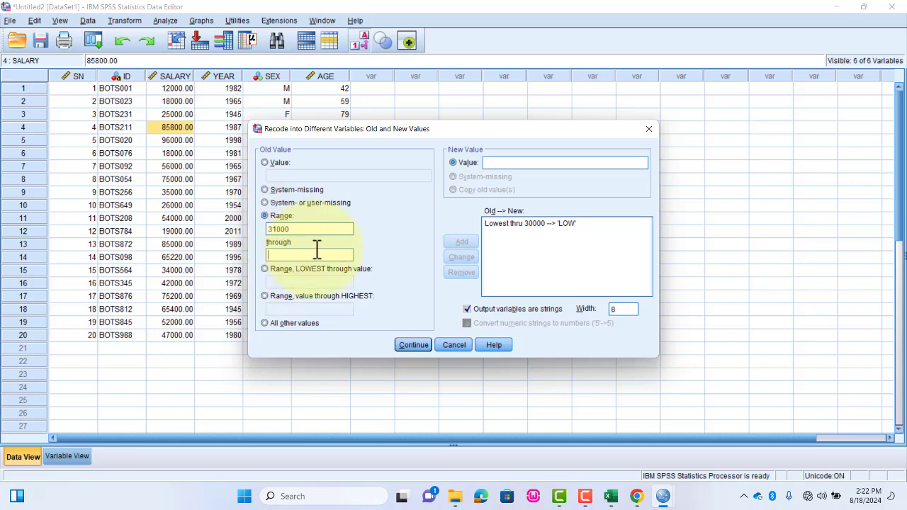
type("70000")
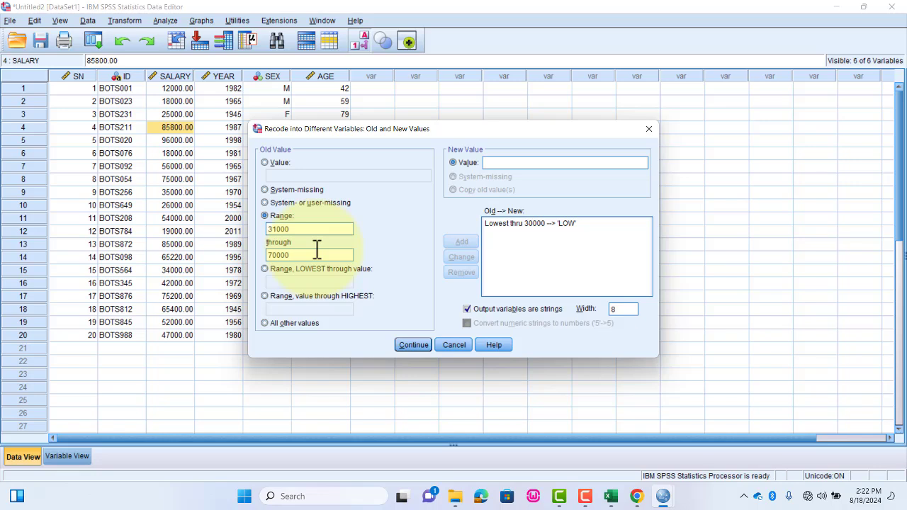
left_click(496, 162)
type("NORMAL")
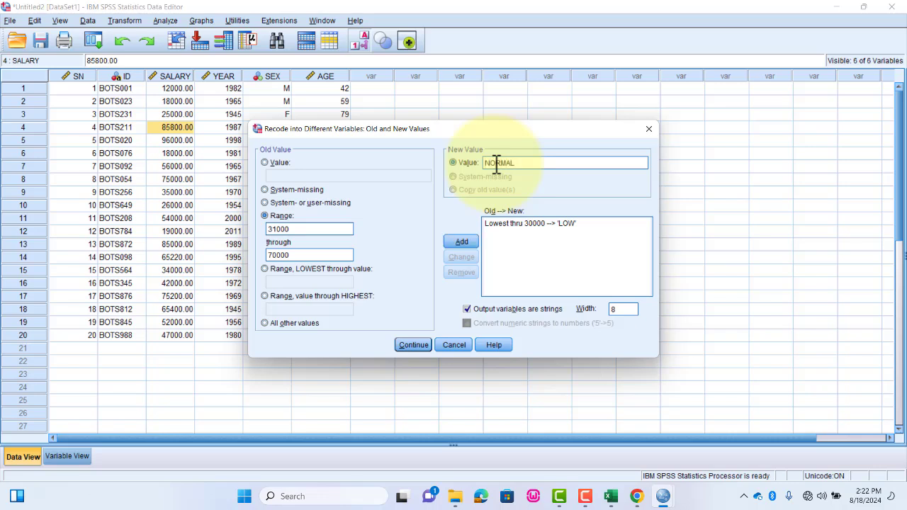
left_click(461, 242)
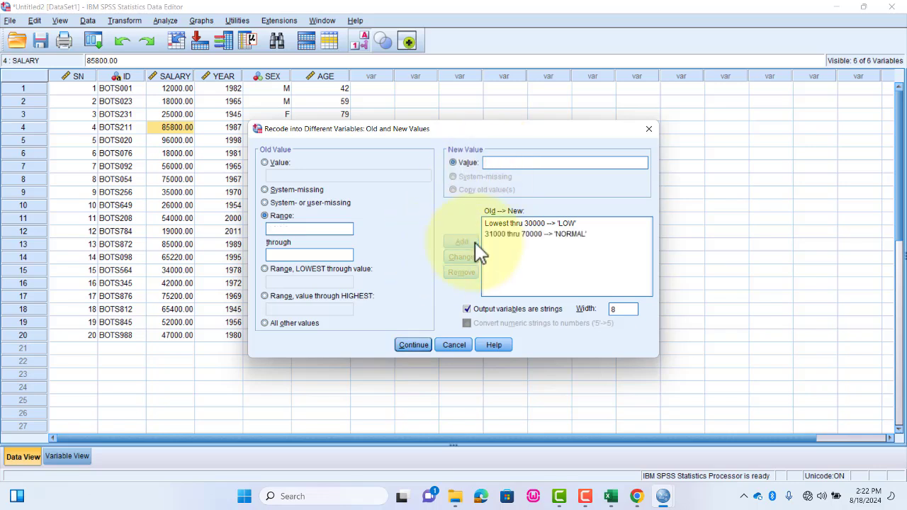
- Add a rule recoding salaries from 71000 through the highest as HIGH and accept the three rules
left_click(265, 297)
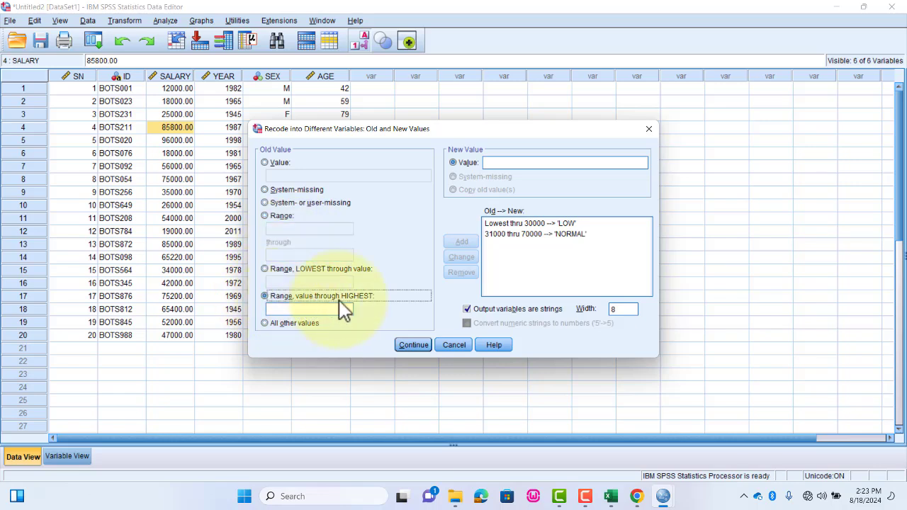
left_click(305, 309)
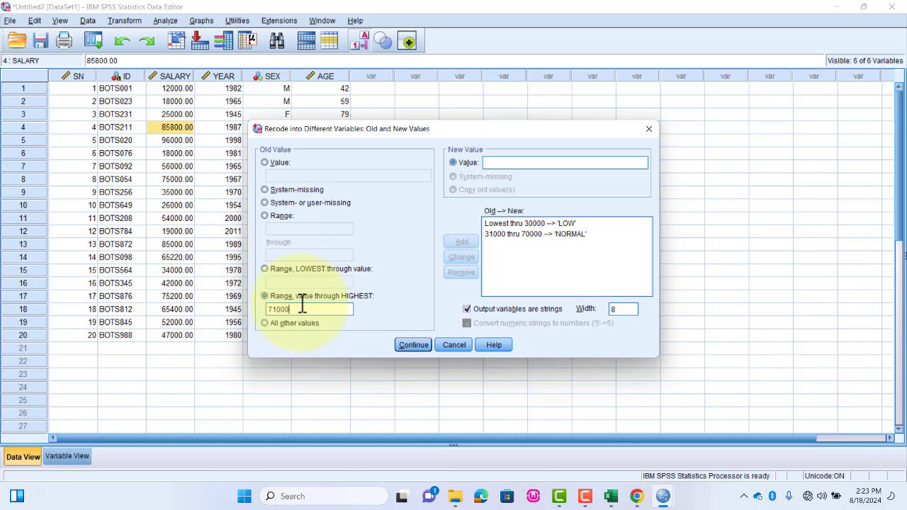
left_click(501, 163)
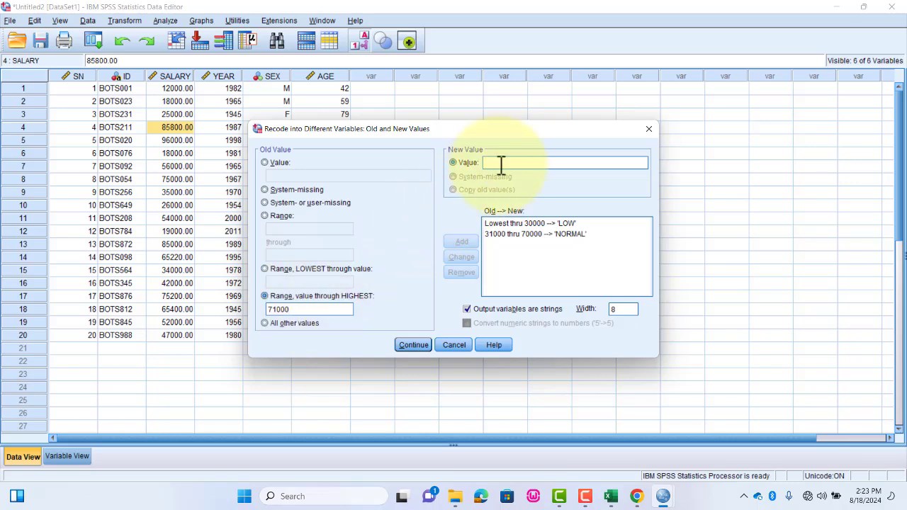
type("HIGH")
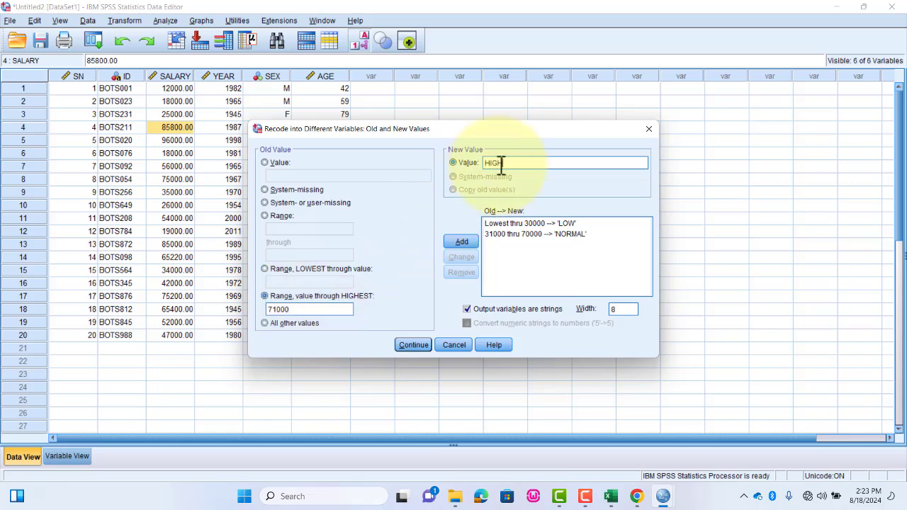
left_click(459, 242)
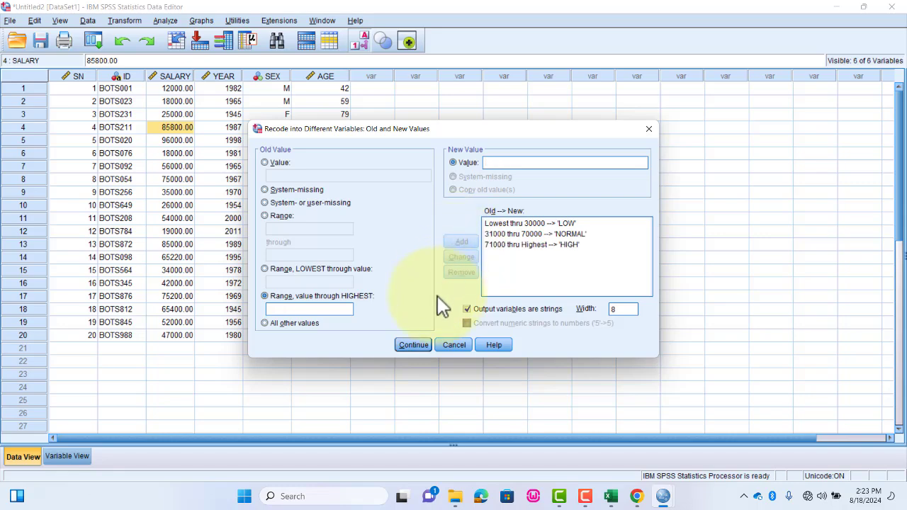
left_click(414, 346)
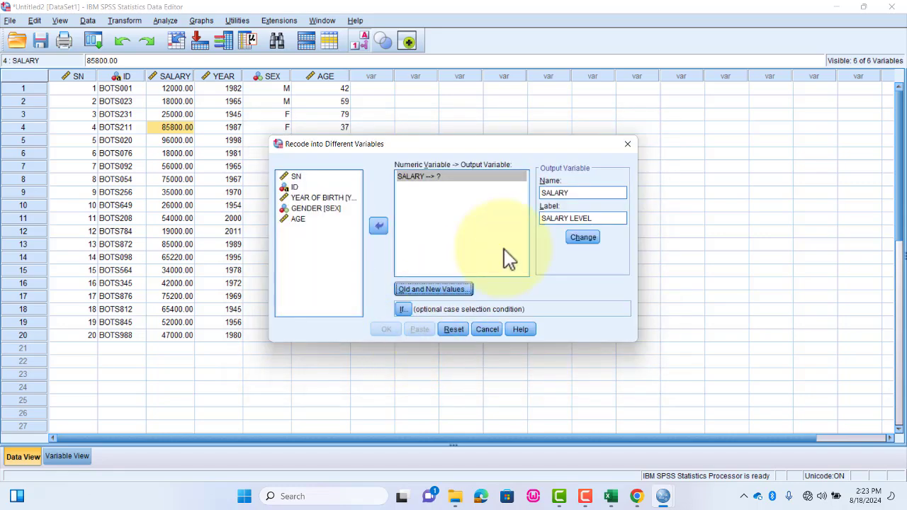
double_click(589, 192)
left_click(595, 214)
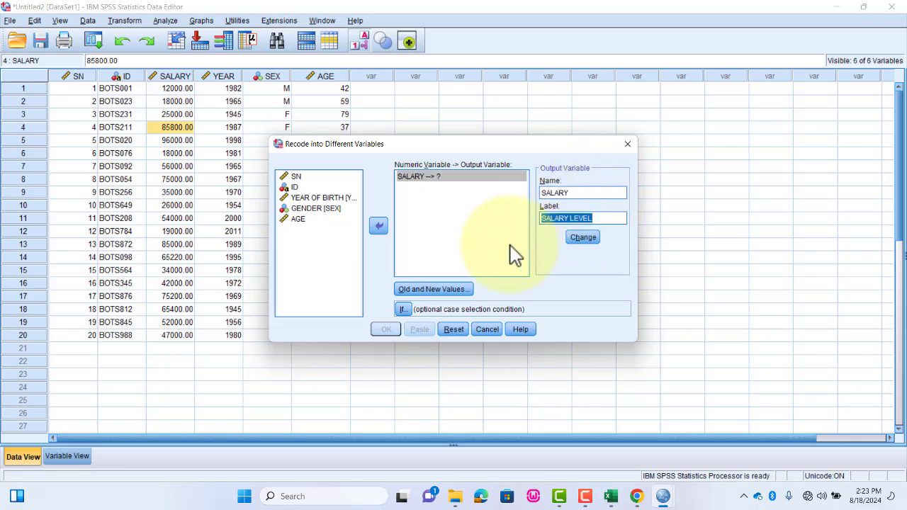
left_click(407, 309)
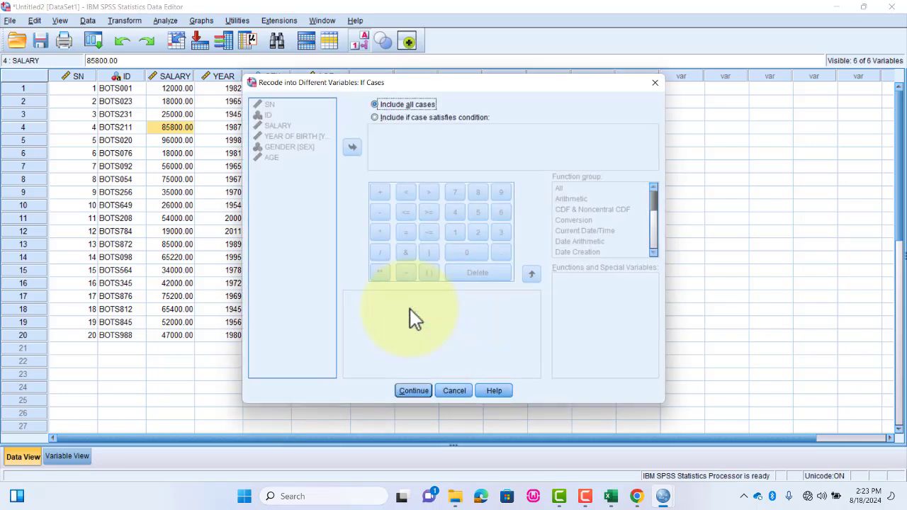
left_click(451, 390)
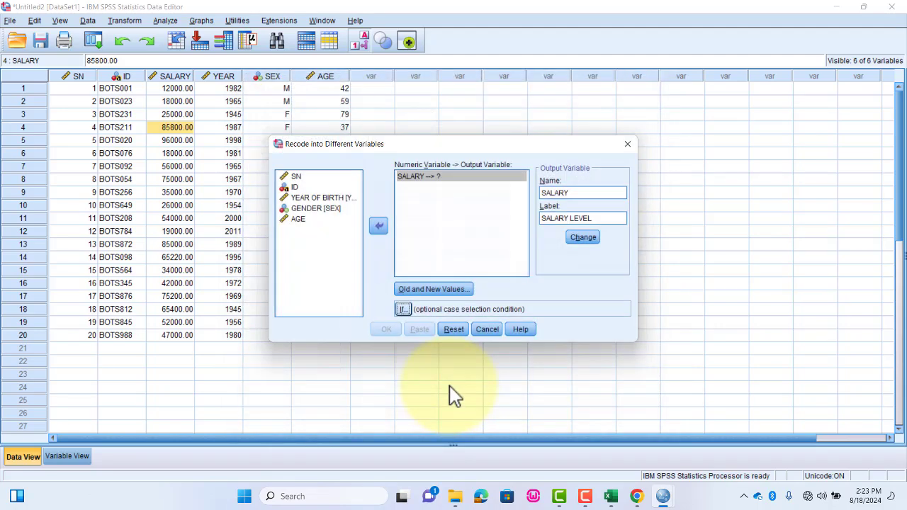
- Try to assign SALARY as the output variable and run the recode
left_click(582, 239)
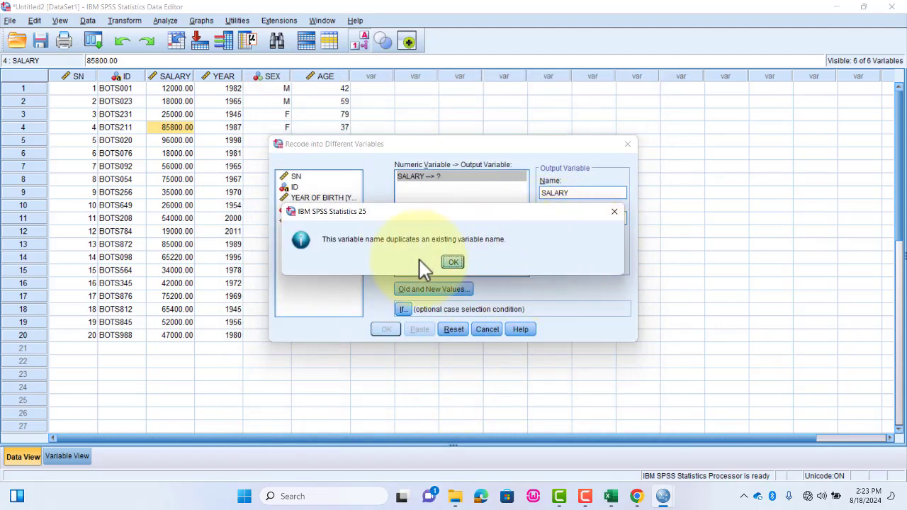
left_click(456, 261)
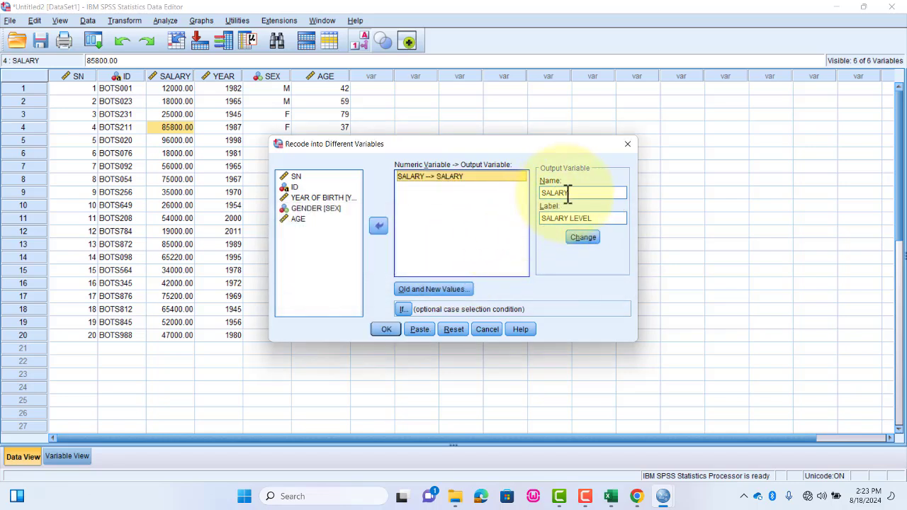
left_click(386, 330)
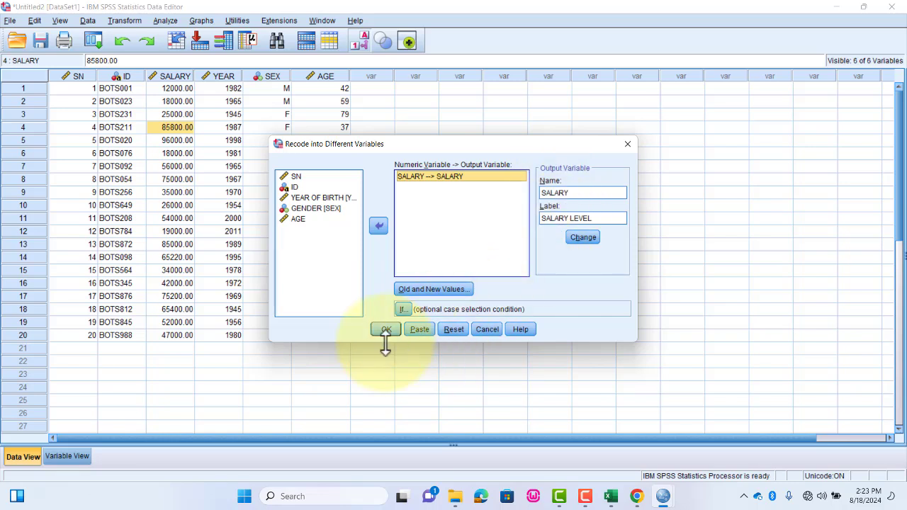
- Rename the recode's output variable to PAYMENT, apply the new name to SALARY and run the recode
left_click(581, 196)
left_click(581, 196)
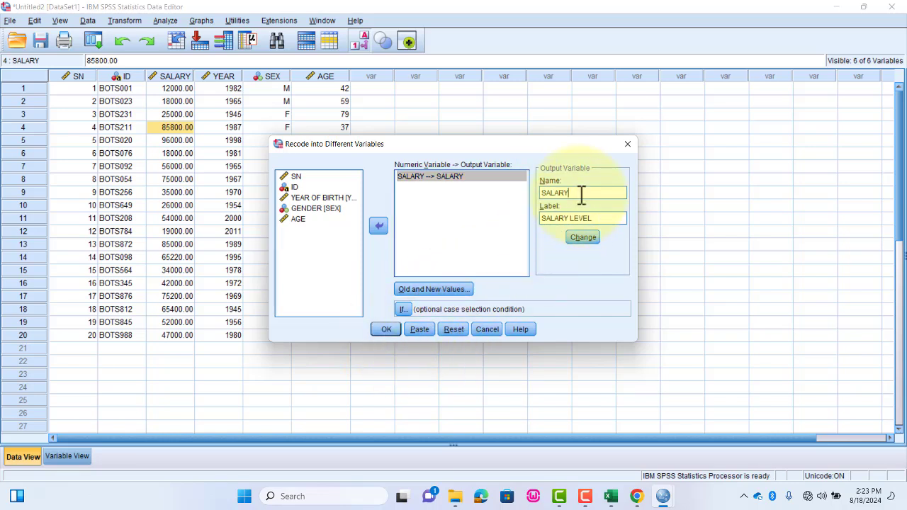
key("BackSpace")
key("BackSpace")
key("BackSpace")
key("BackSpace")
key("BackSpace")
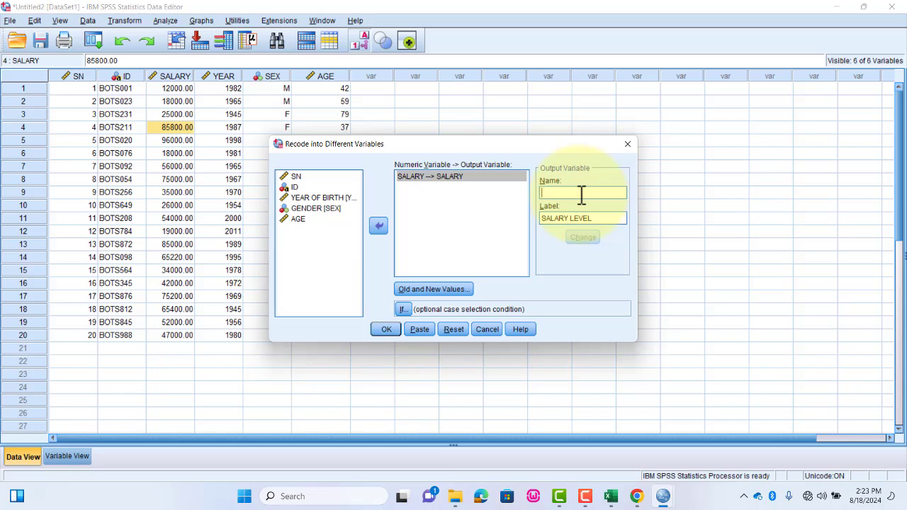
type("PAYMENT")
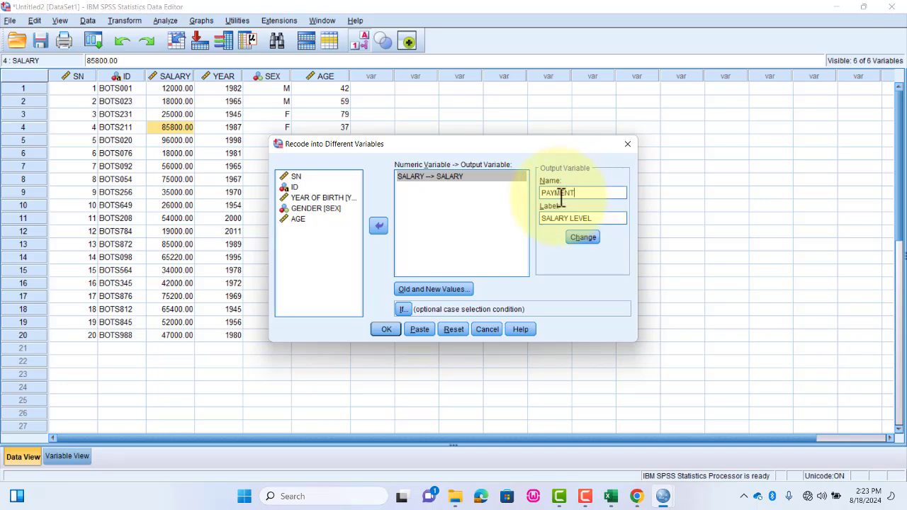
left_click(425, 289)
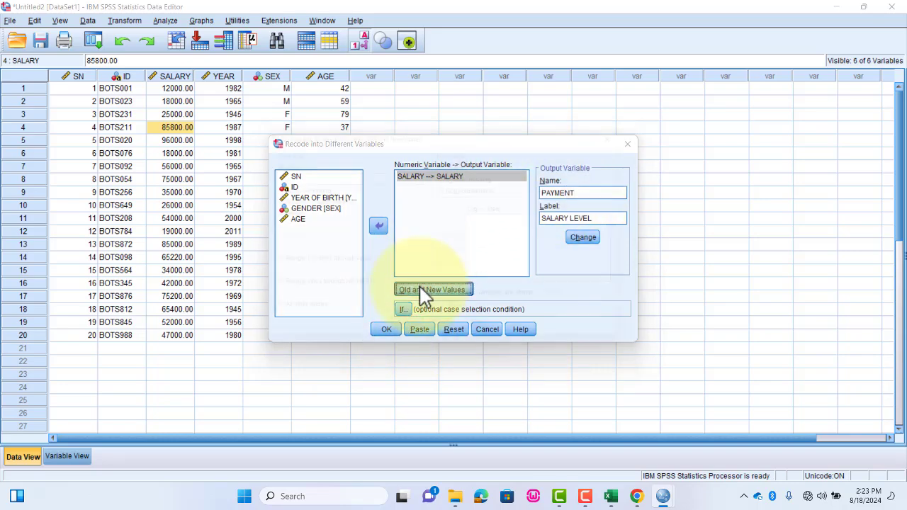
key("Return")
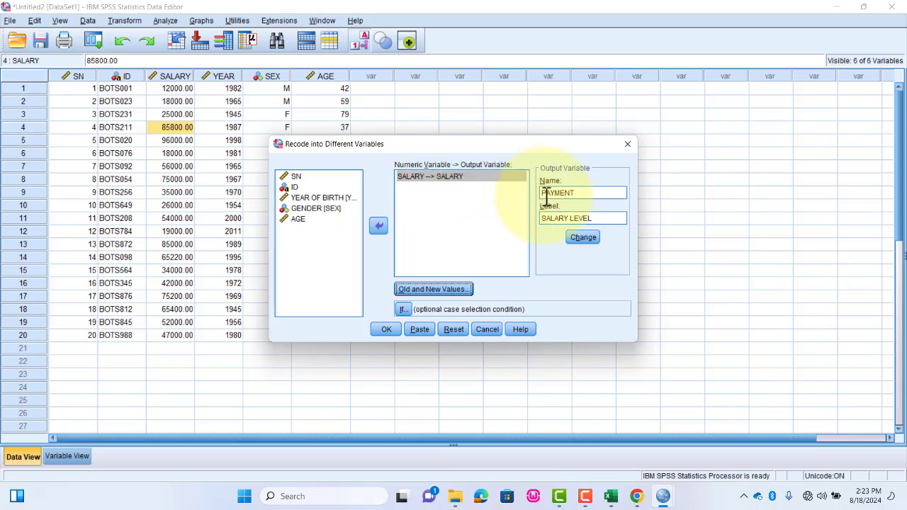
left_click(583, 238)
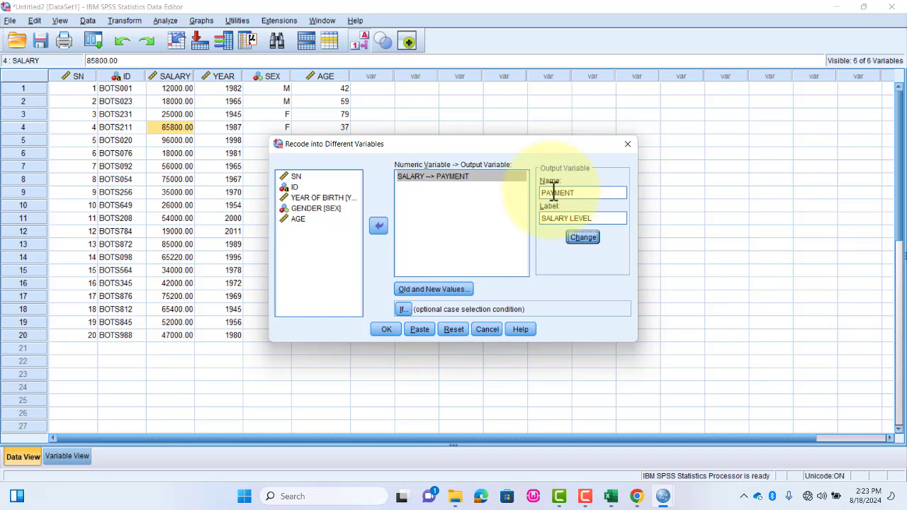
left_click(384, 329)
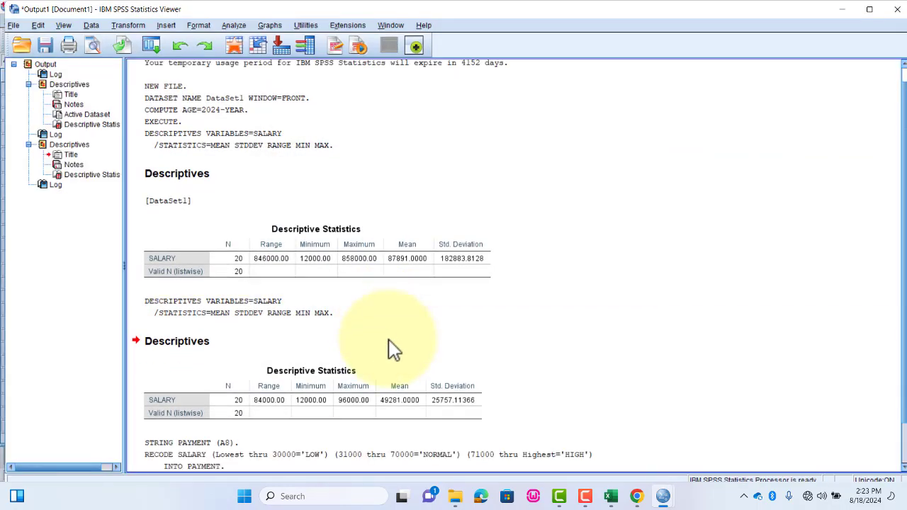
- Return to the data set and compare the PAYMENT levels with the SALARY values
mouse_move(665, 499)
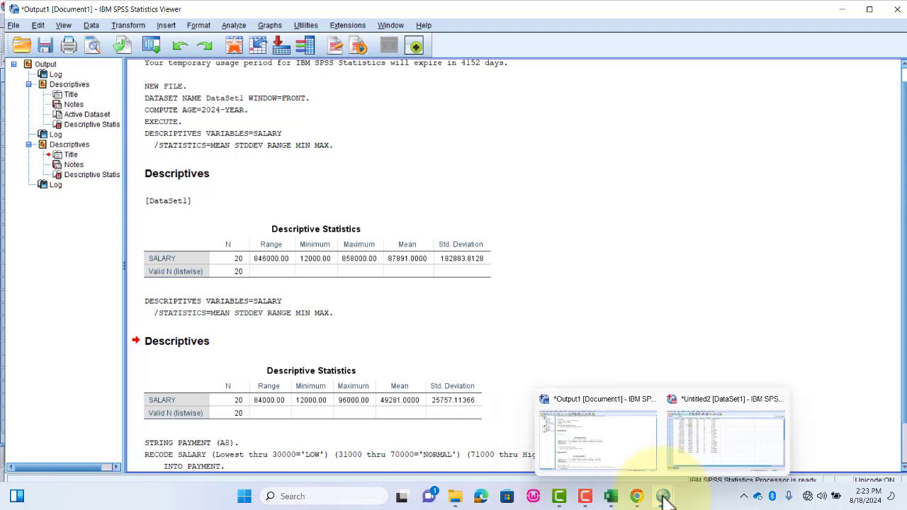
left_click(710, 445)
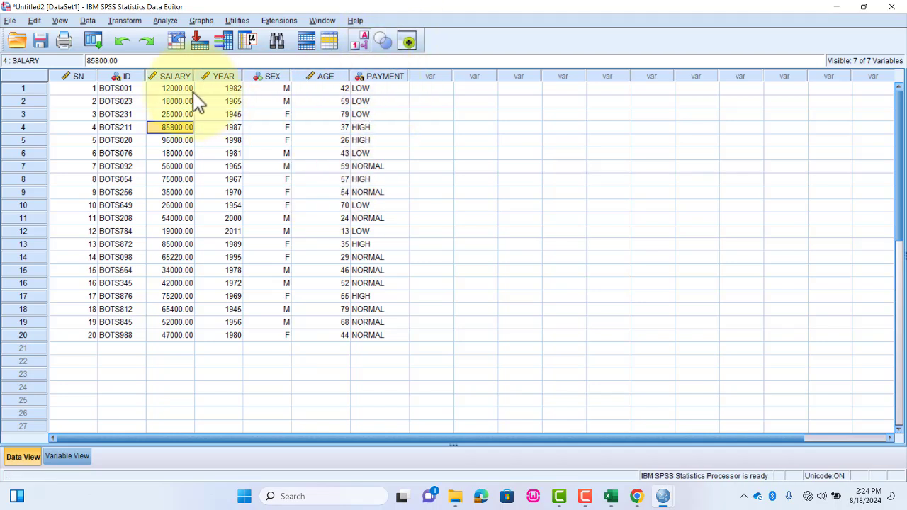
left_click(475, 128)
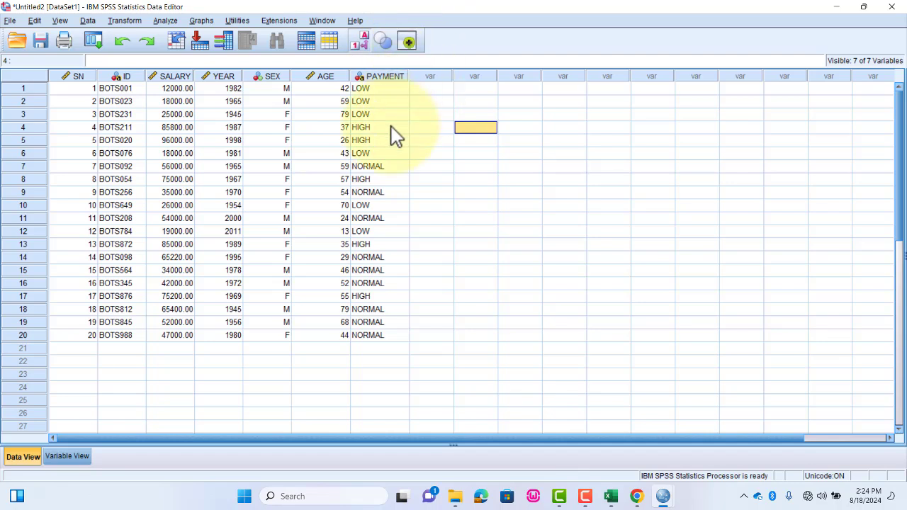
left_click(126, 20)
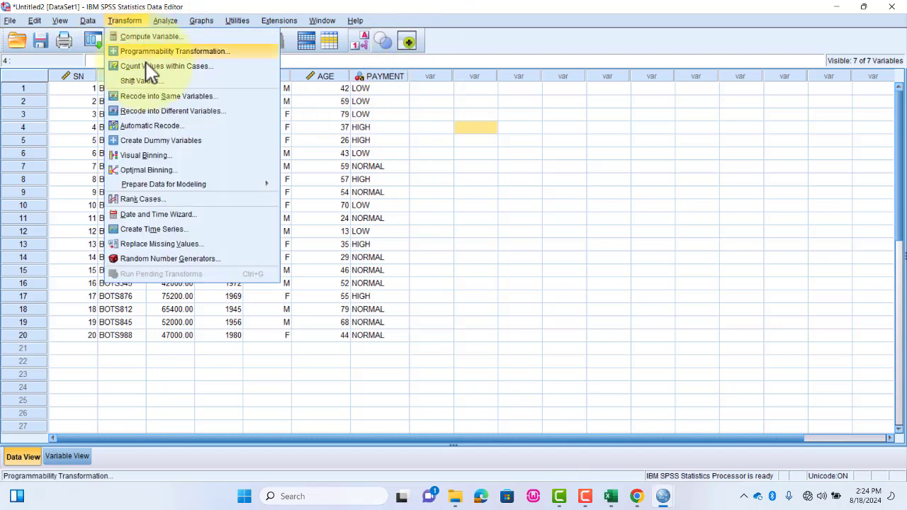
left_click(475, 165)
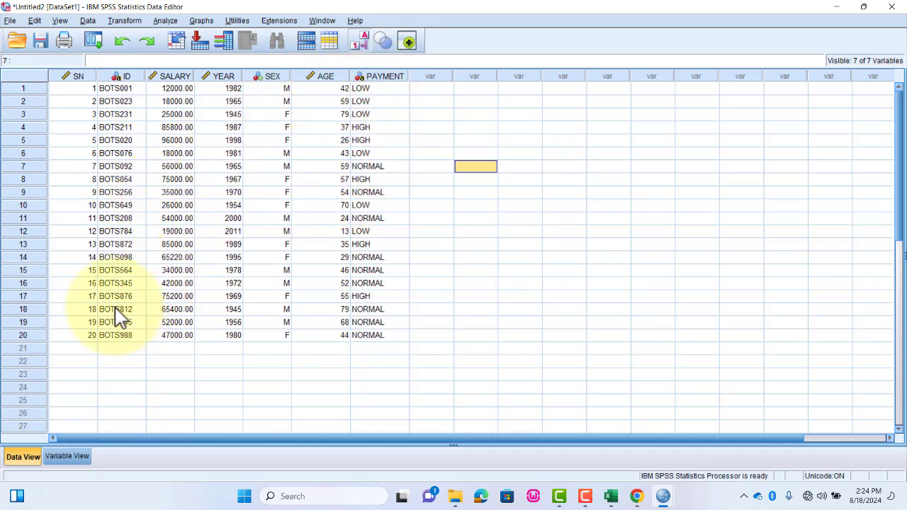
- Inspect the PAYMENT variable's definition and its value labels, and return to the data records
left_click(79, 459)
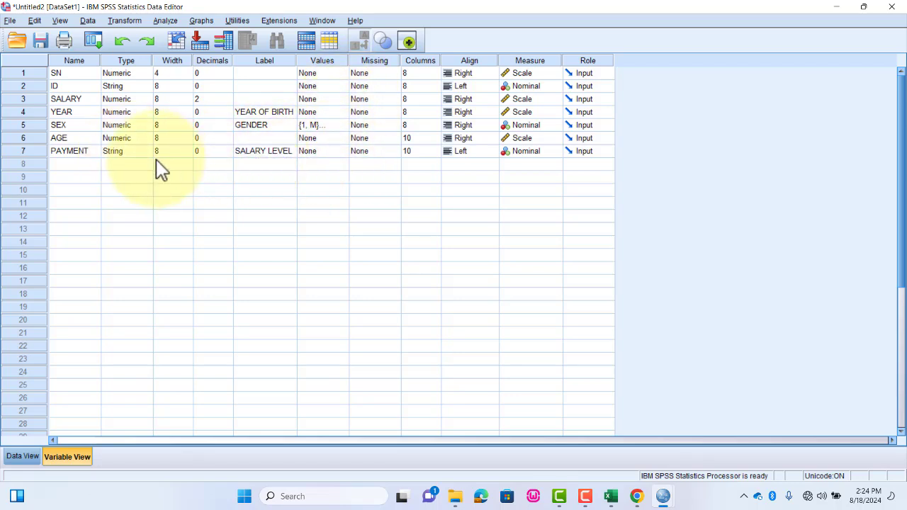
left_click(76, 151)
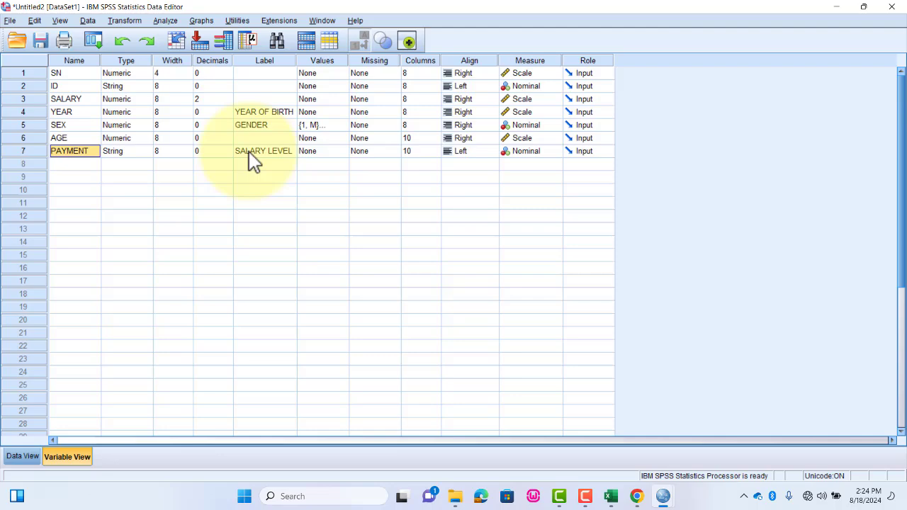
double_click(341, 150)
left_click(453, 311)
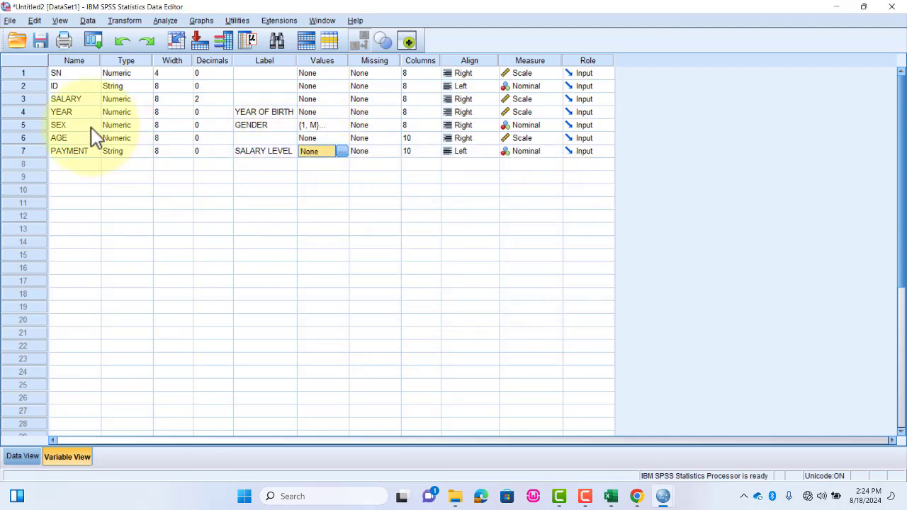
left_click(29, 457)
left_click(476, 231)
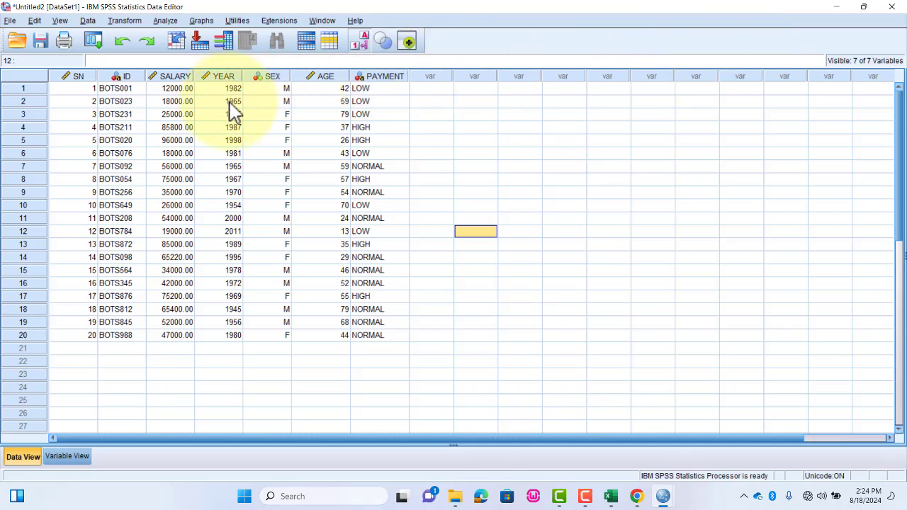
left_click(124, 22)
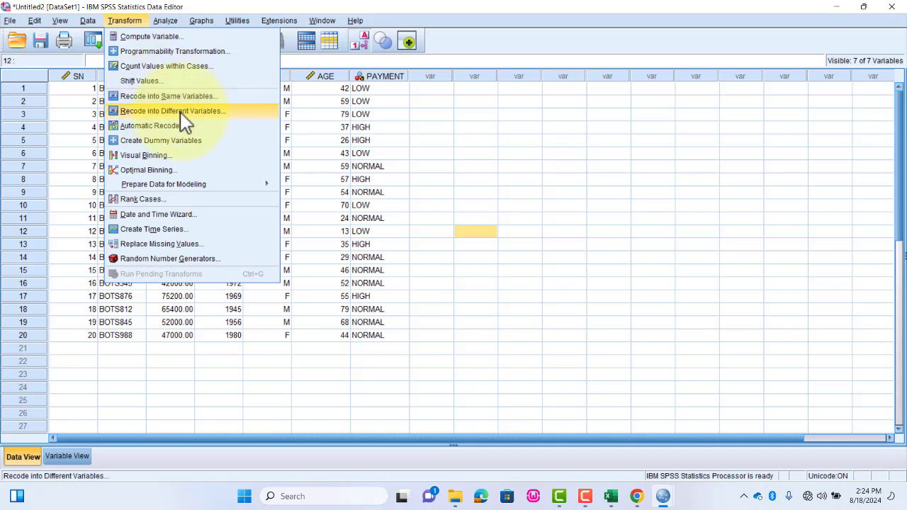
left_click(134, 22)
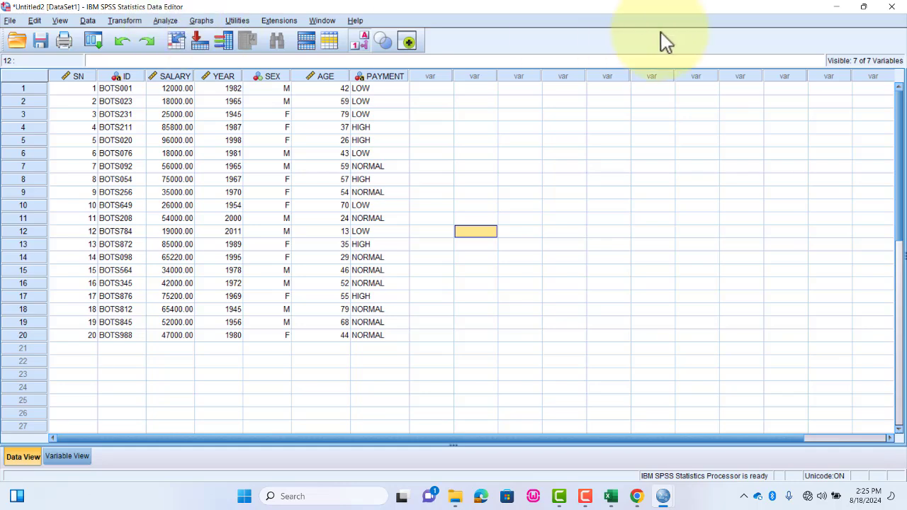
left_click(166, 22)
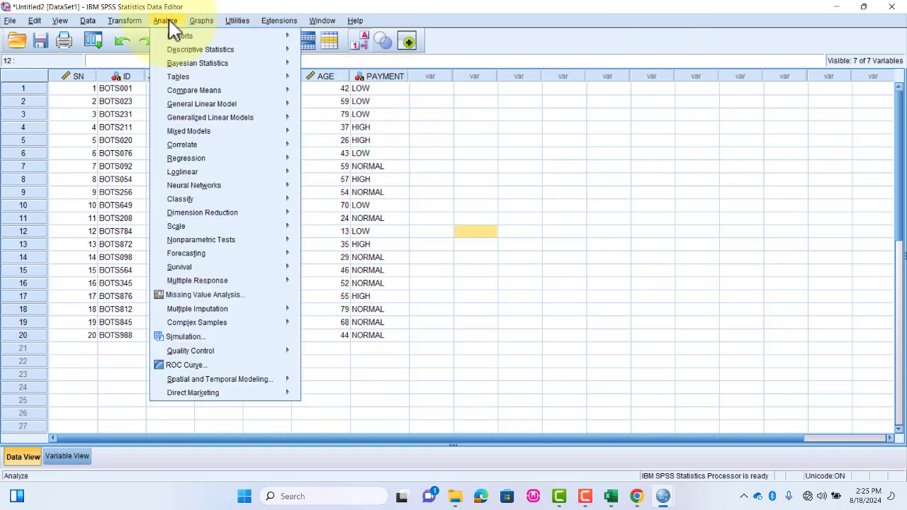
left_click(170, 23)
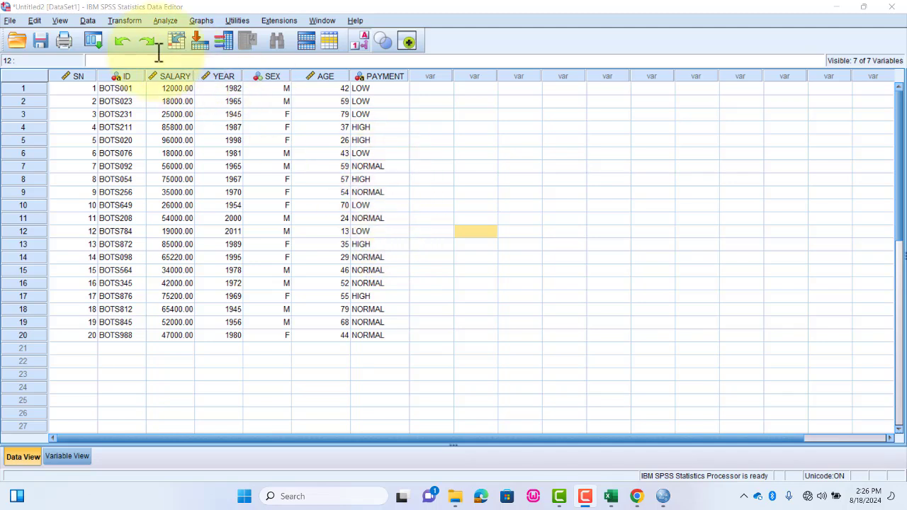
- Run a Frequencies analysis on SALARY LEVEL with frequency tables displayed and no additional statistics
left_click(164, 20)
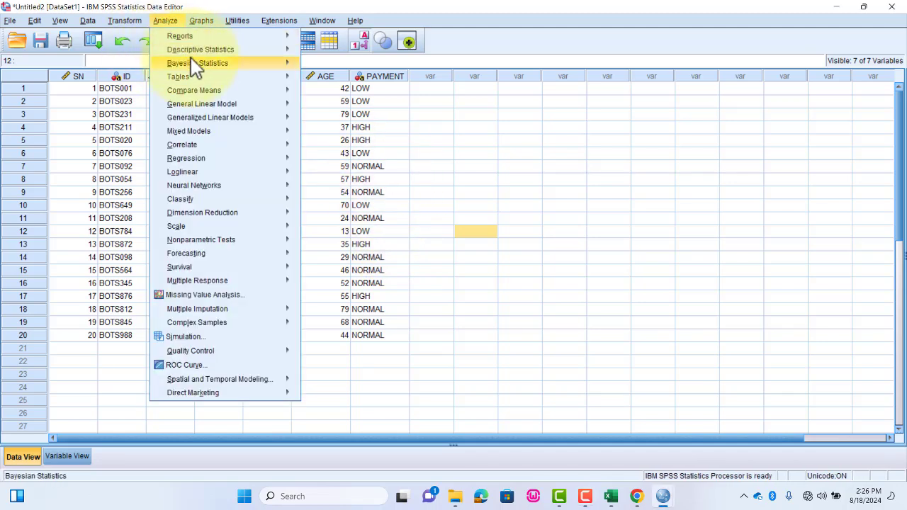
mouse_move(195, 49)
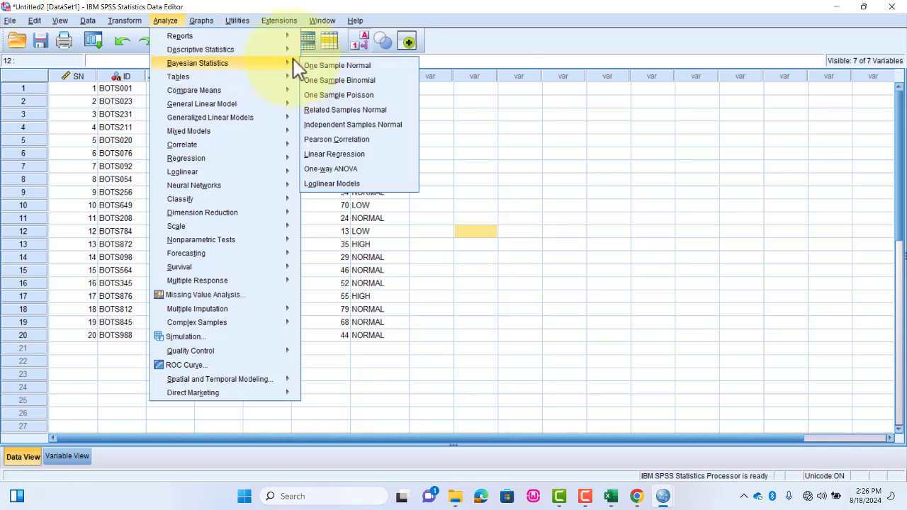
left_click(345, 55)
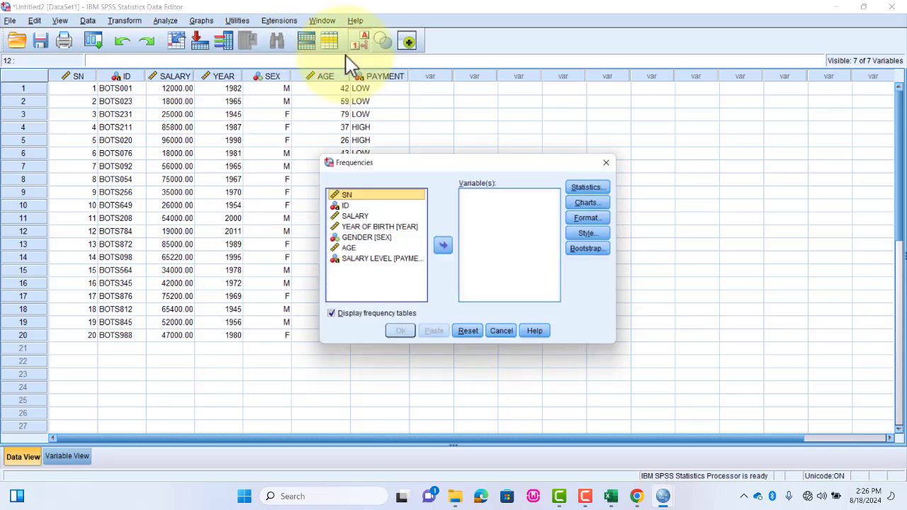
left_click(370, 258)
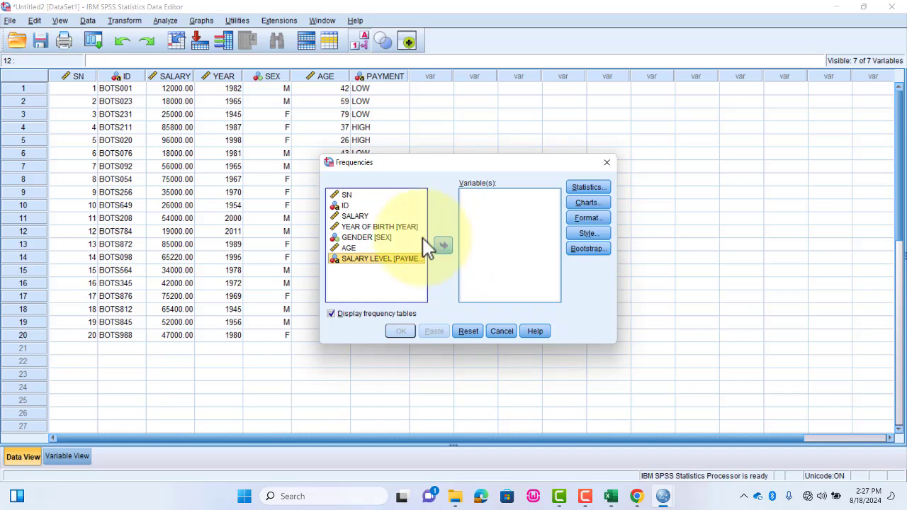
left_click(441, 248)
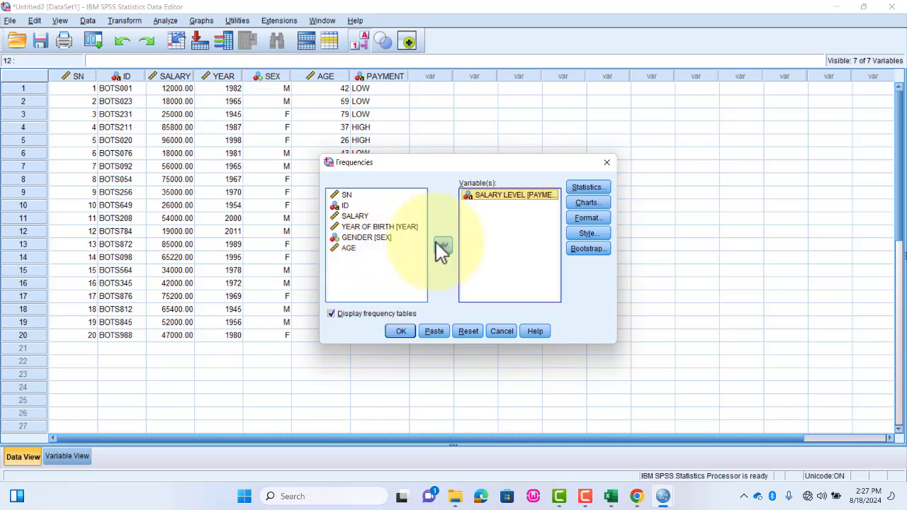
left_click(586, 188)
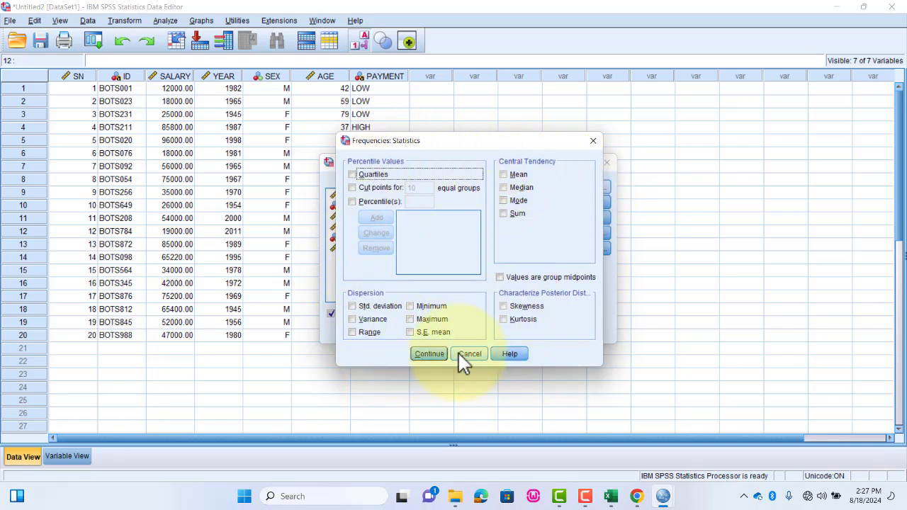
left_click(413, 354)
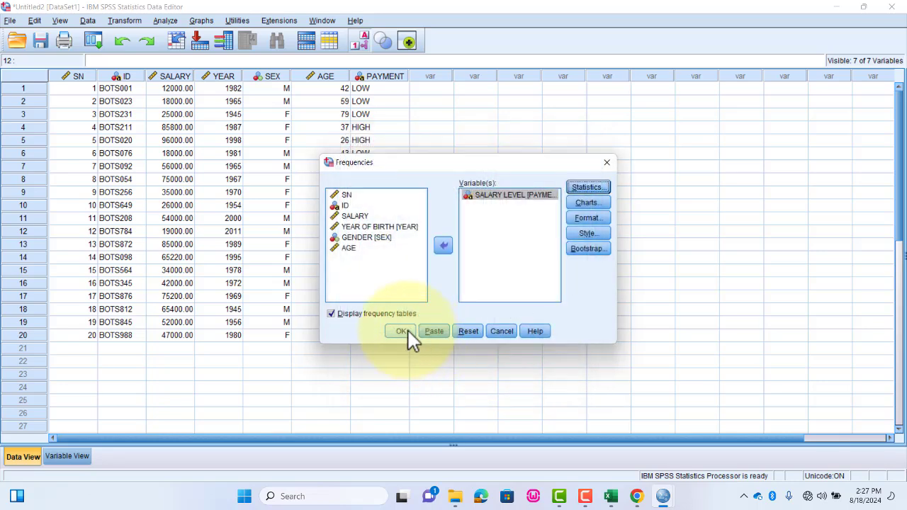
left_click(401, 331)
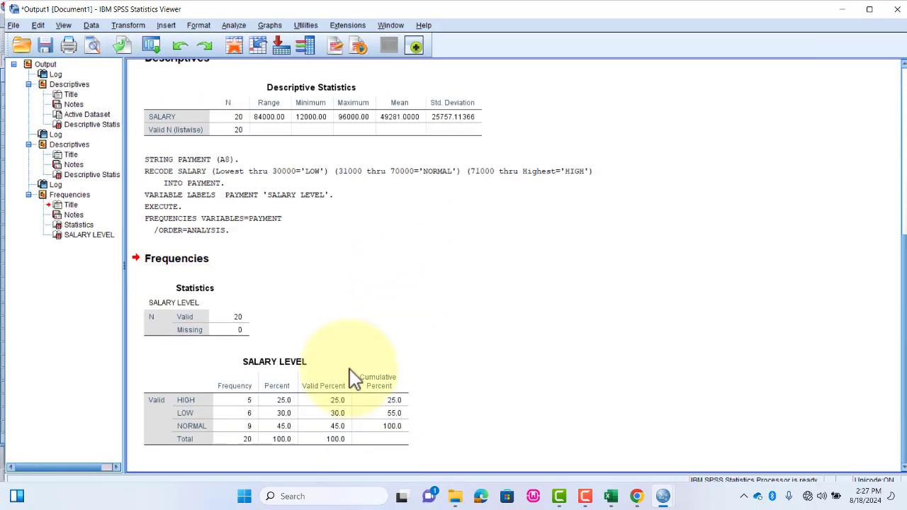
- Examine the frequencies and percentages of each level in the SALARY LEVEL table
left_click(354, 379)
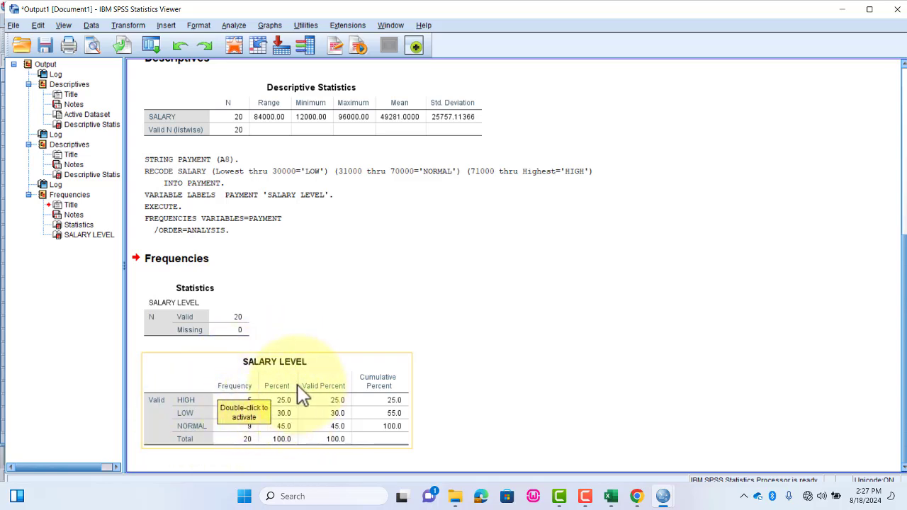
left_click(288, 430)
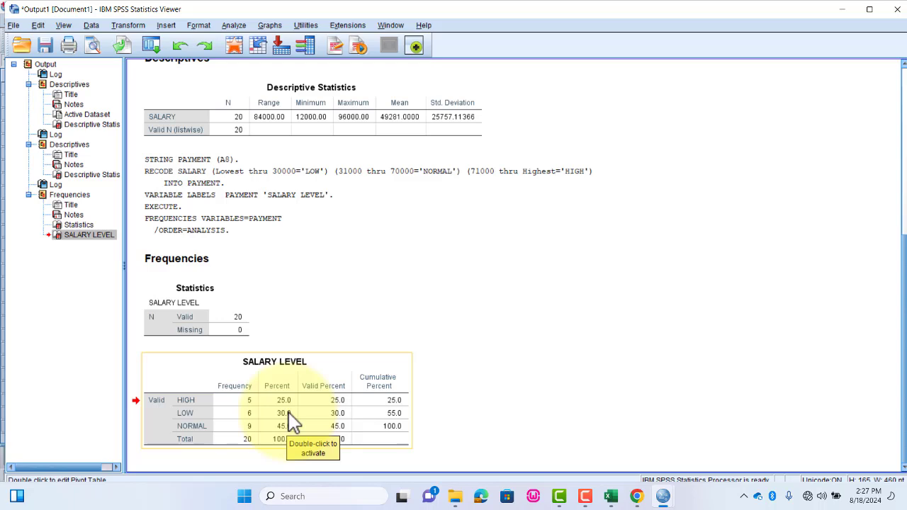
left_click(554, 329)
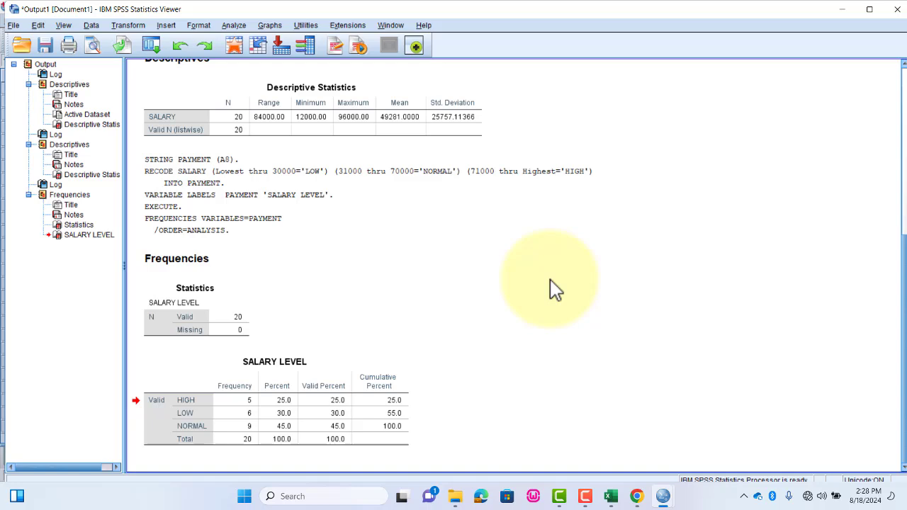
left_click(277, 378)
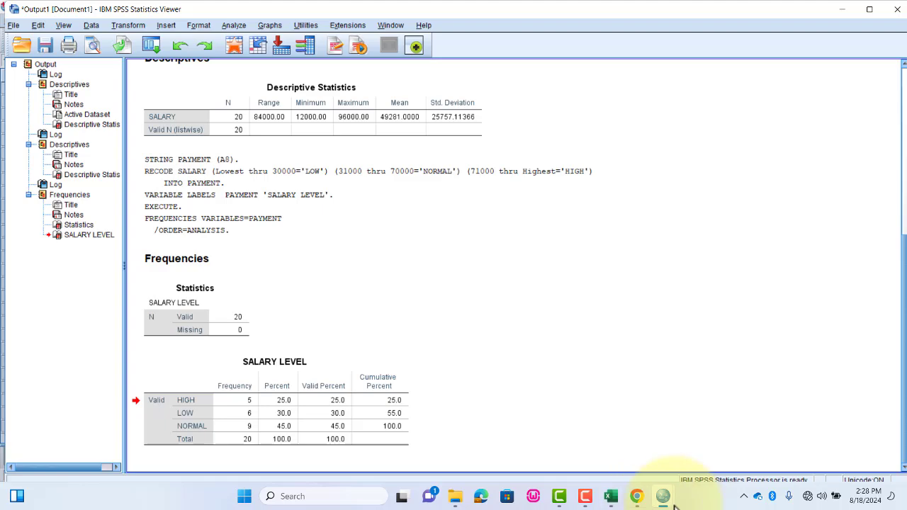
- Go back to the data set and review the variable definitions, including PAYMENT
left_click(677, 439)
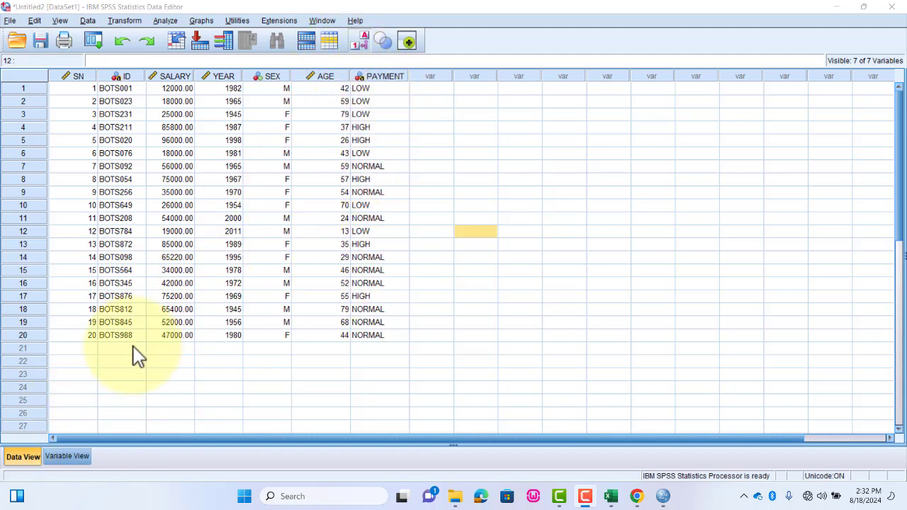
left_click(71, 461)
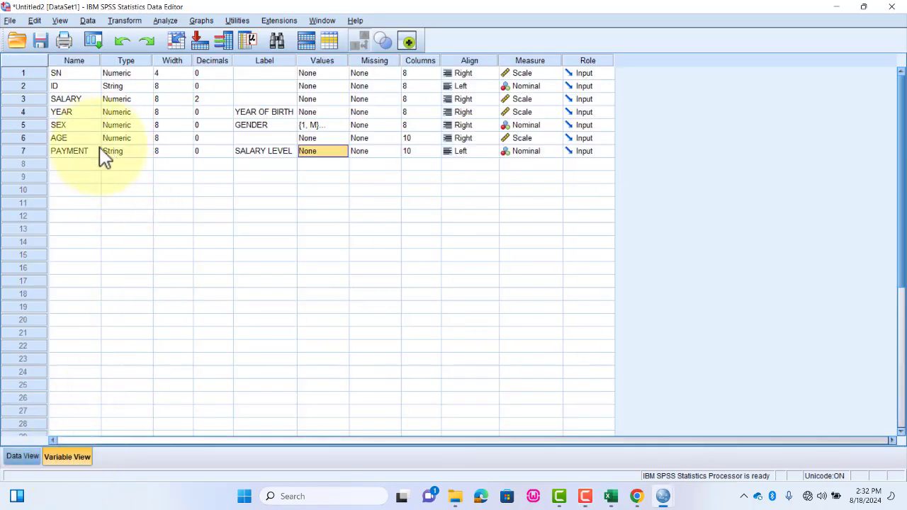
left_click(29, 460)
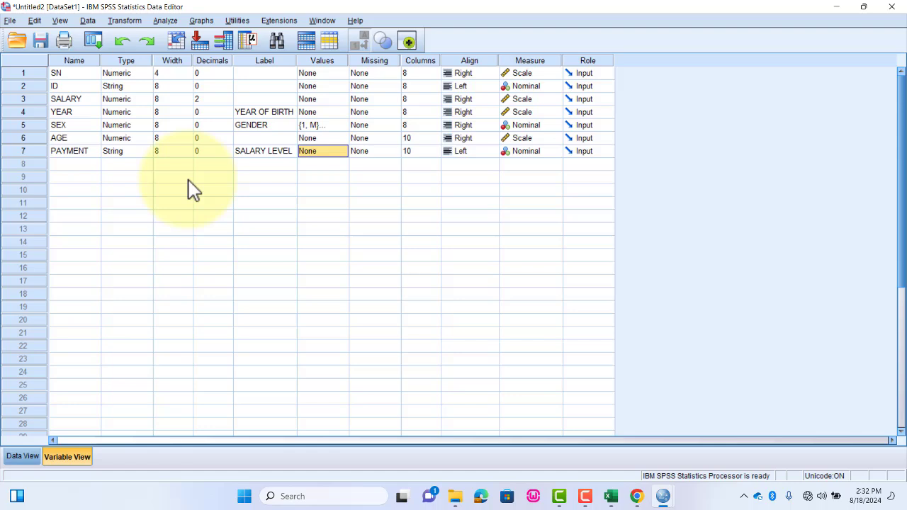
- Inspect the variable type settings of PAYMENT and close them without changing anything
left_click(143, 151)
left_click(148, 151)
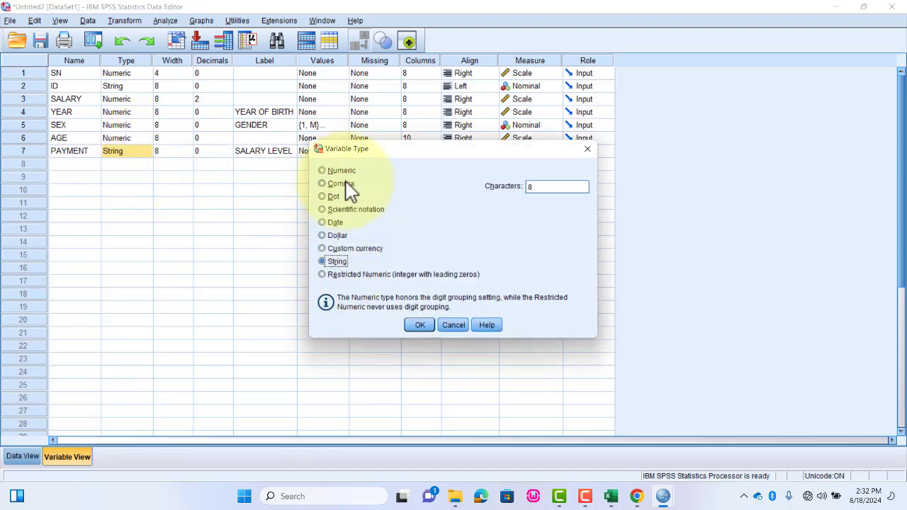
left_click(453, 325)
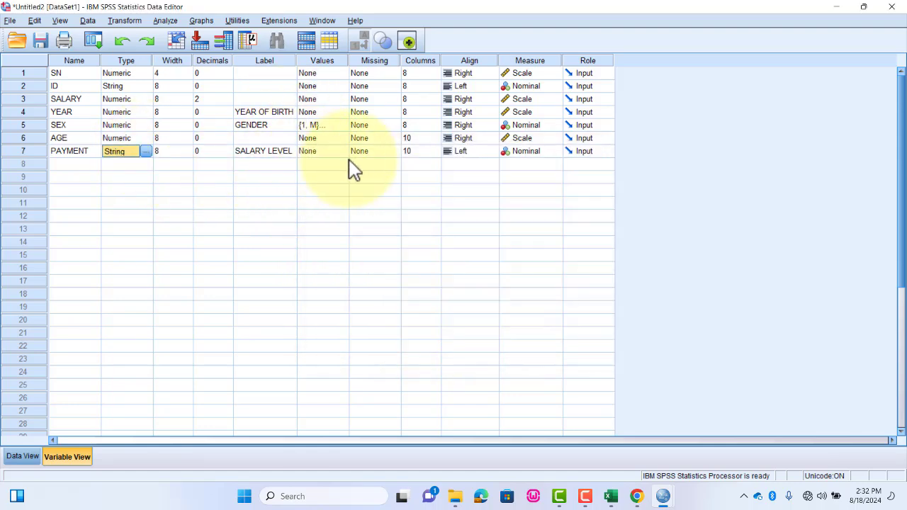
- Start the value labels for PAYMENT by adding value 1 with the label LOW
left_click(339, 151)
left_click(343, 151)
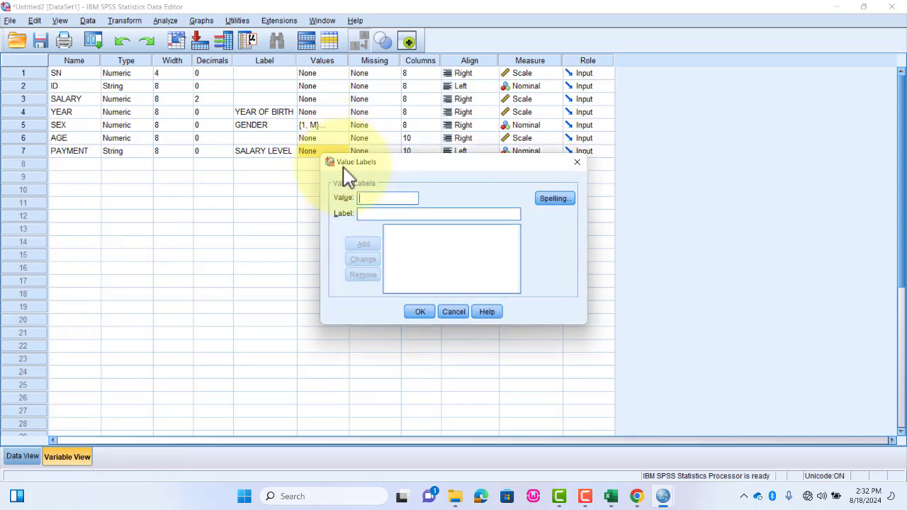
type("1")
left_click(382, 215)
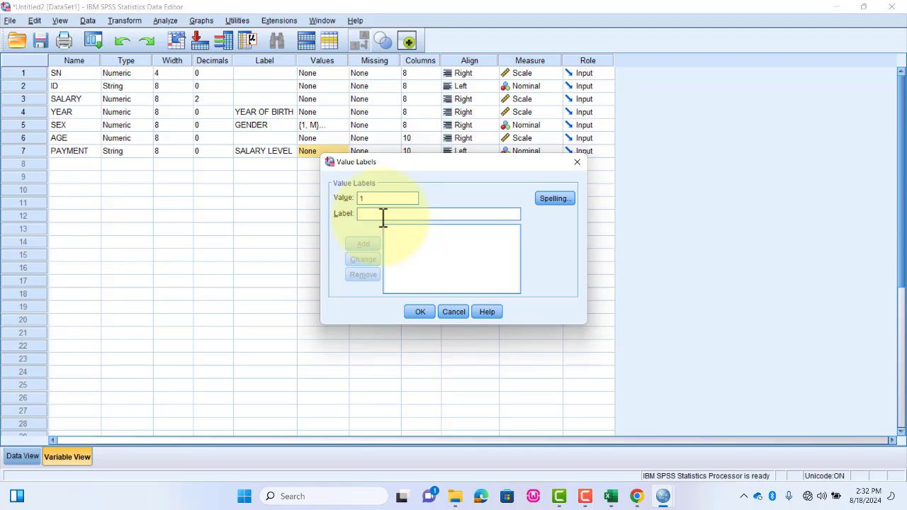
type("LOW")
left_click(364, 244)
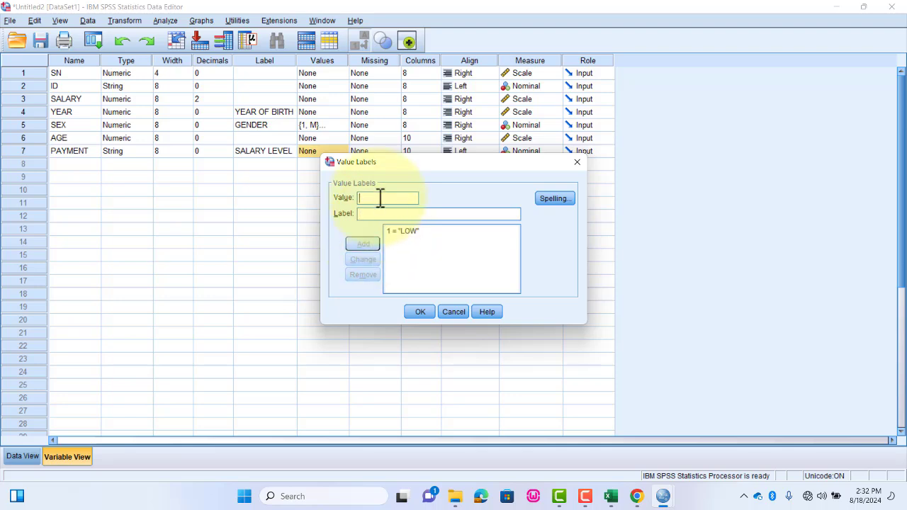
- Add the value label NORMAL for value 2 of PAYMENT
type("2")
type("HI")
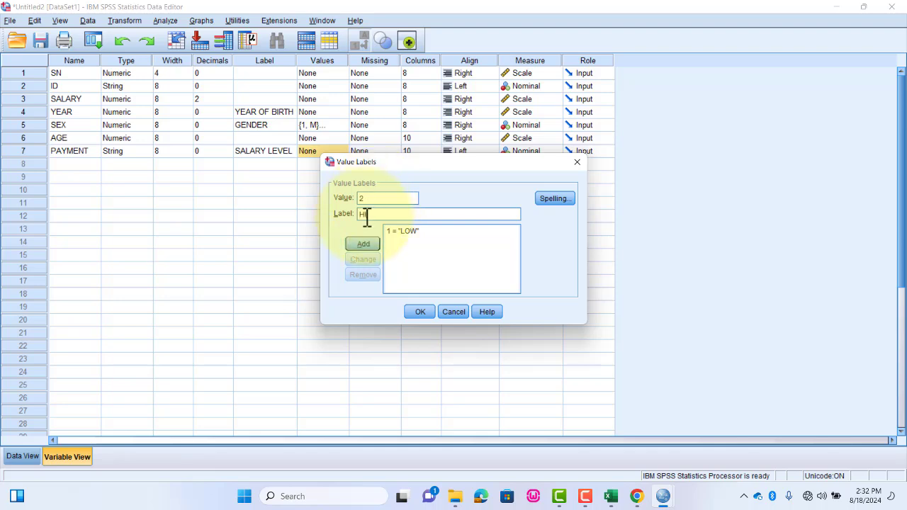
key("BackSpace")
key("BackSpace")
type("NORMAL")
left_click(361, 245)
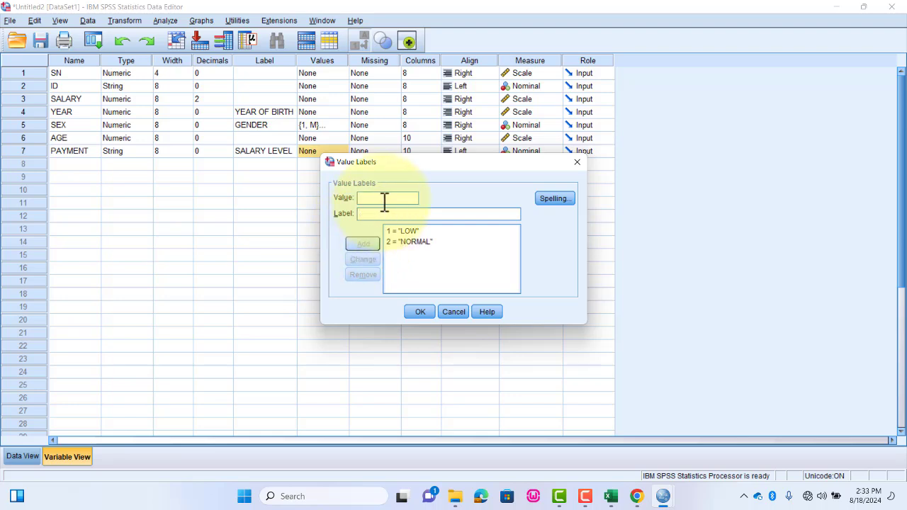
- Add the value label HIGH for value 3 and apply the value labels to PAYMENT
type("3")
left_click(418, 214)
type("HIGH")
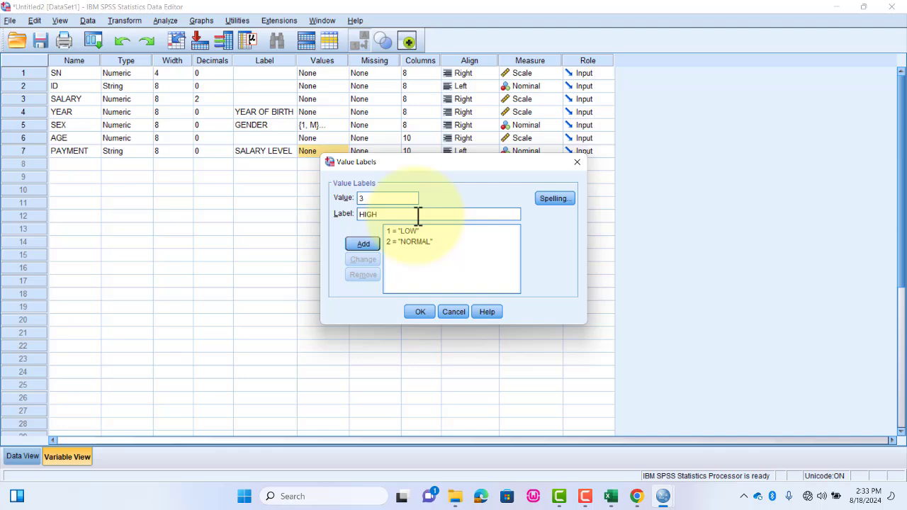
left_click(363, 244)
left_click(419, 312)
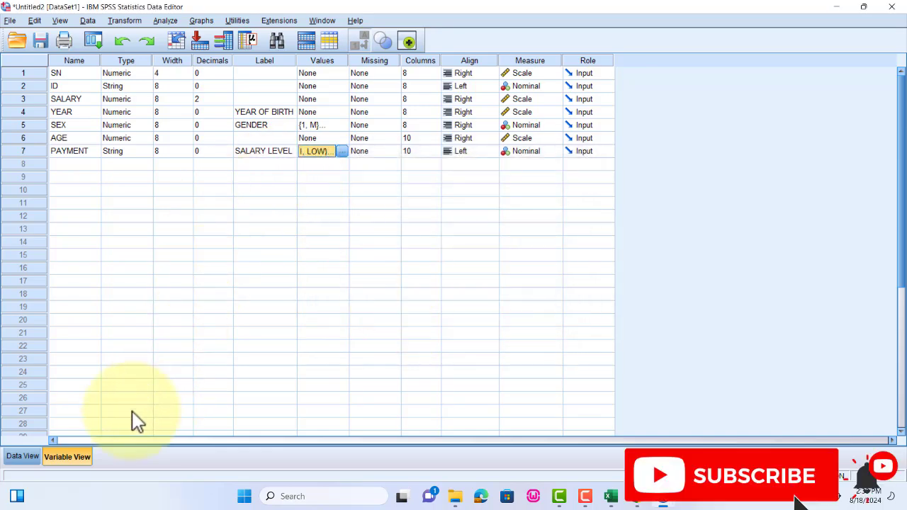
- Review the PAYMENT entries in the data records and compare them with the variable definitions
left_click(26, 457)
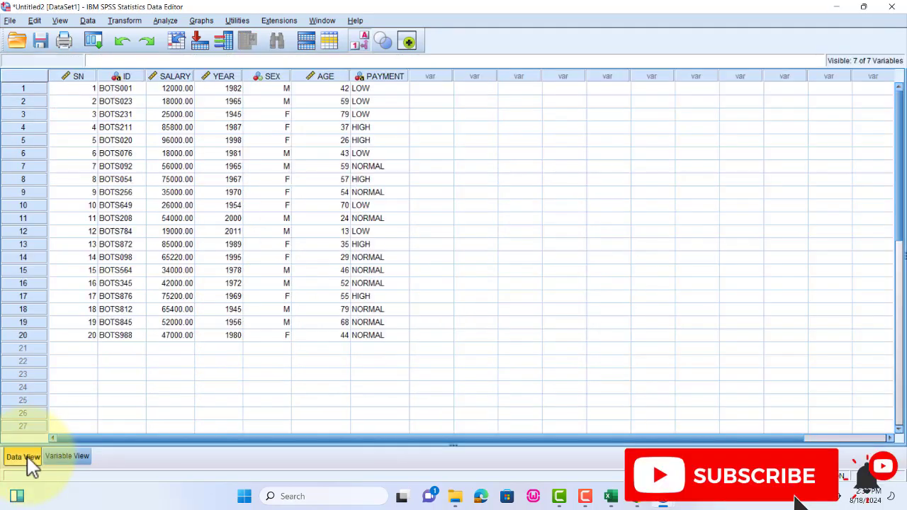
left_click(375, 88)
left_click(399, 112)
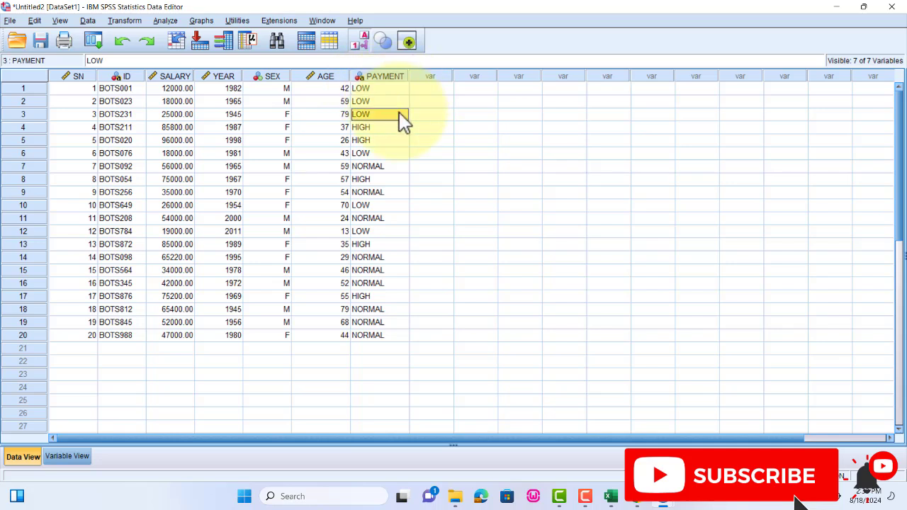
left_click(65, 457)
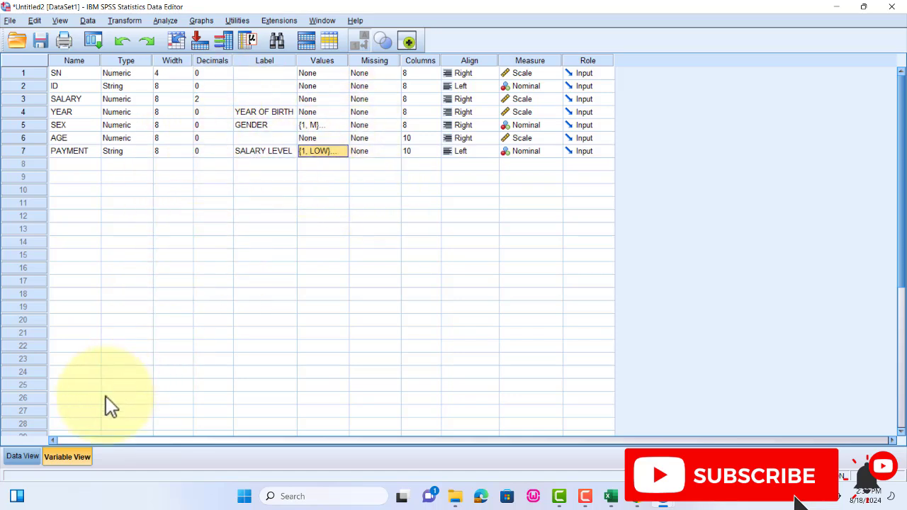
left_click(24, 456)
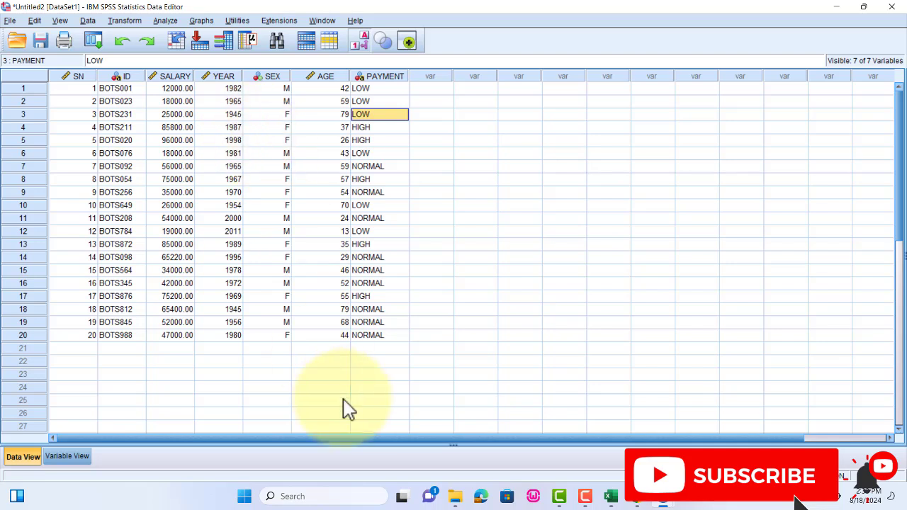
- Review the SALARY LEVEL frequency table in the output document, and return to the data set
mouse_move(662, 499)
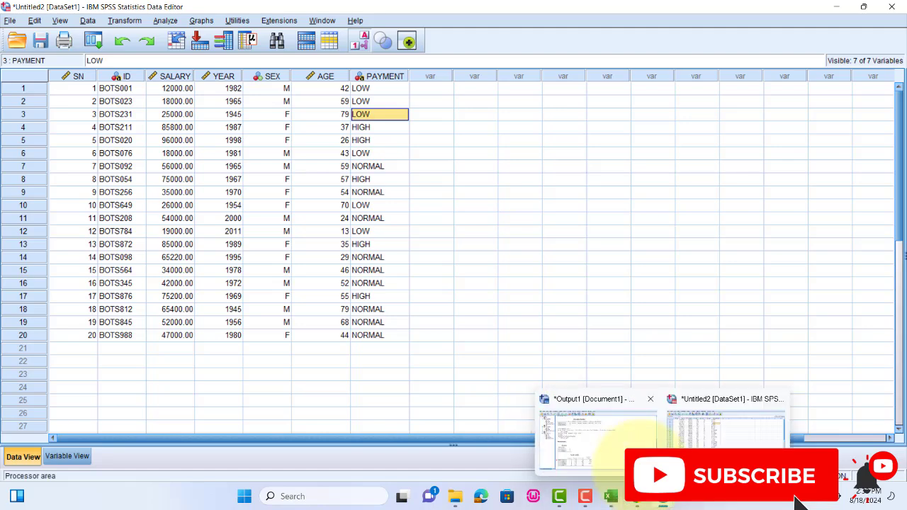
left_click(588, 436)
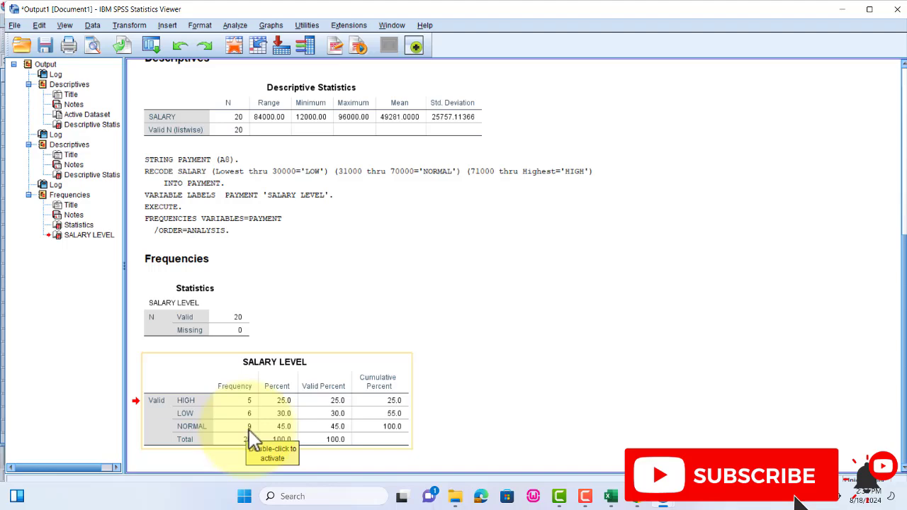
mouse_move(668, 500)
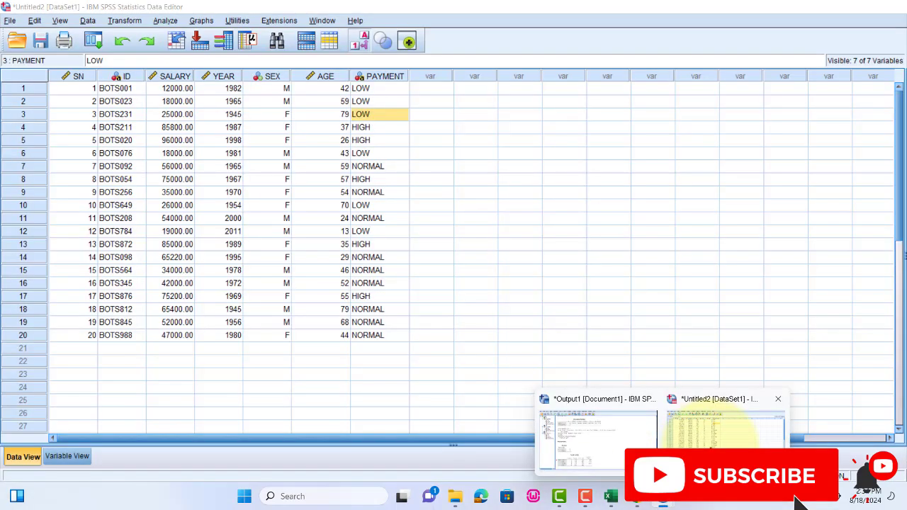
left_click(723, 429)
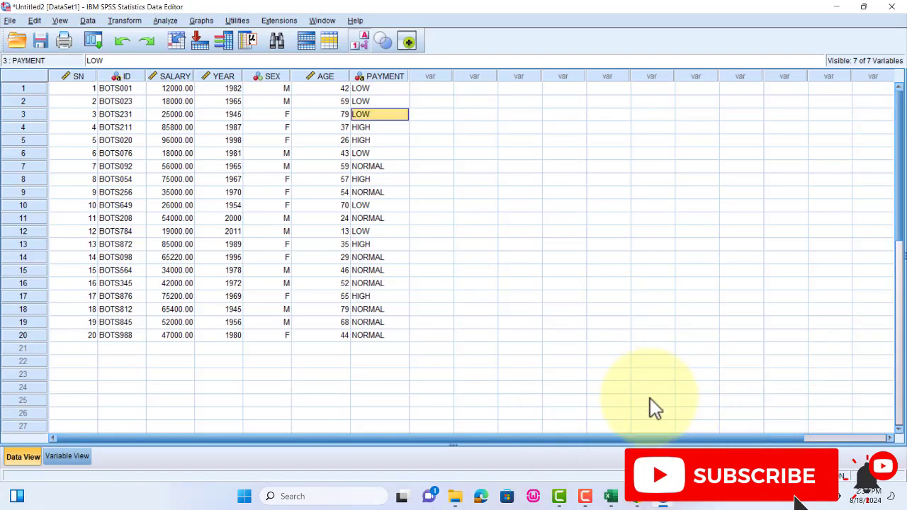
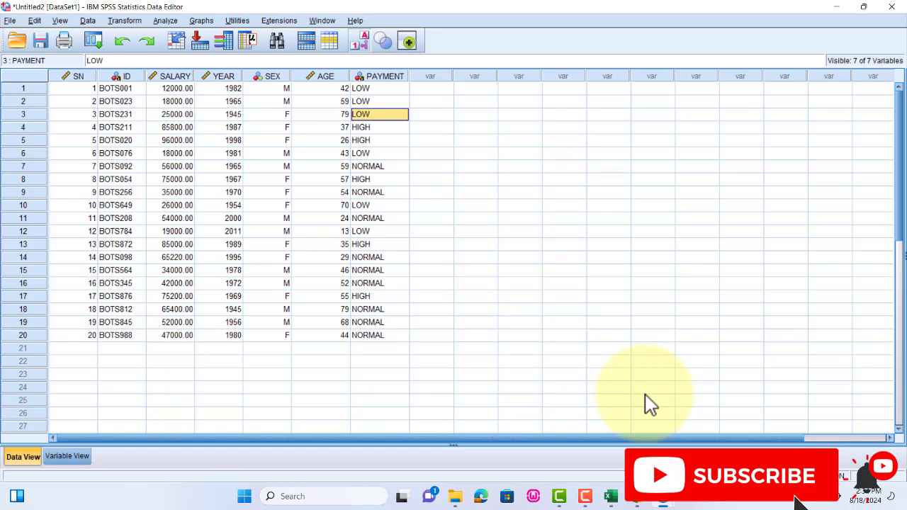
left_click(83, 22)
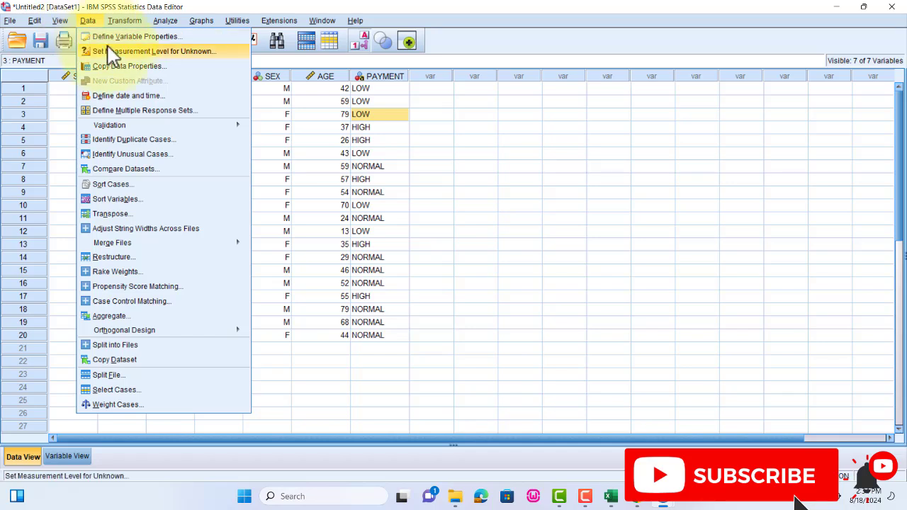
left_click(128, 188)
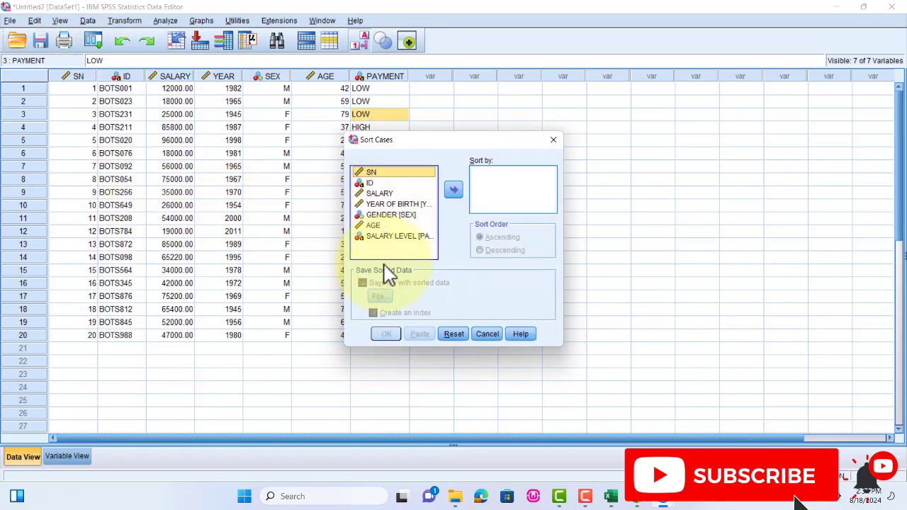
left_click(391, 238)
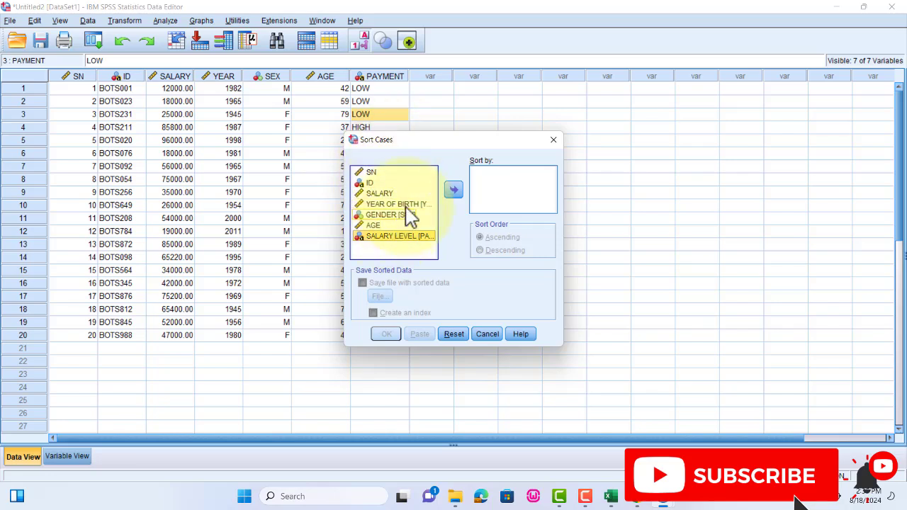
left_click(495, 337)
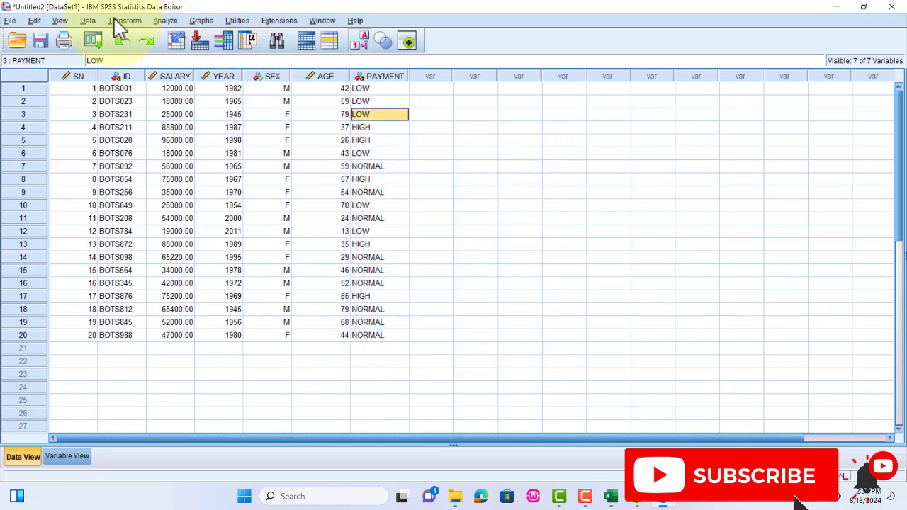
- Try to select only the cases that satisfy the condition PAYMENT = 2
left_click(88, 21)
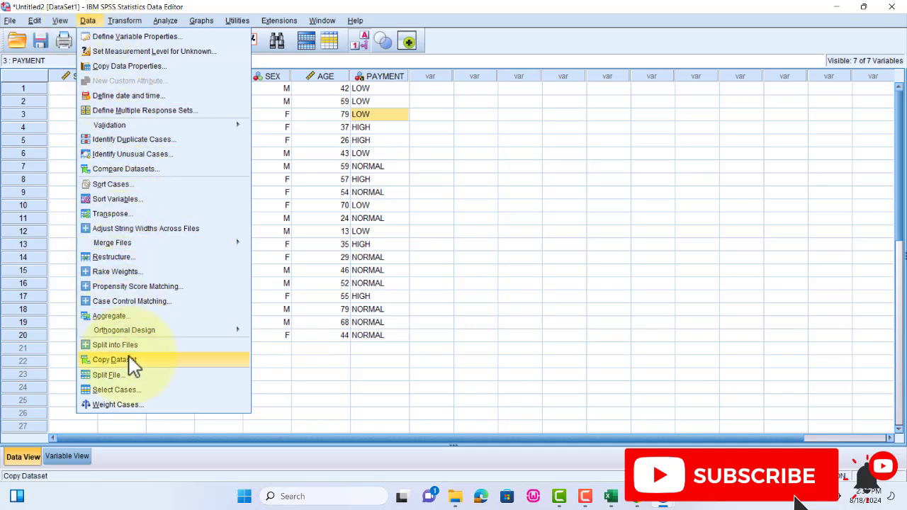
left_click(107, 391)
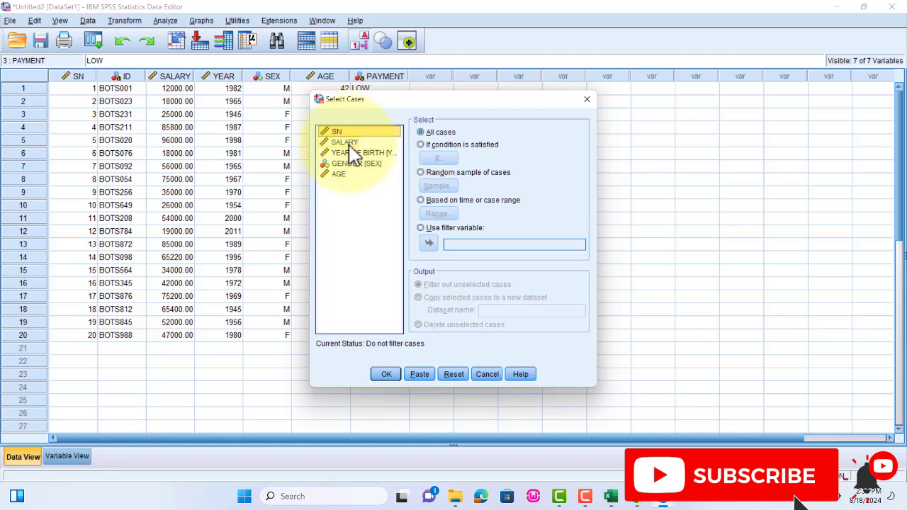
left_click(439, 145)
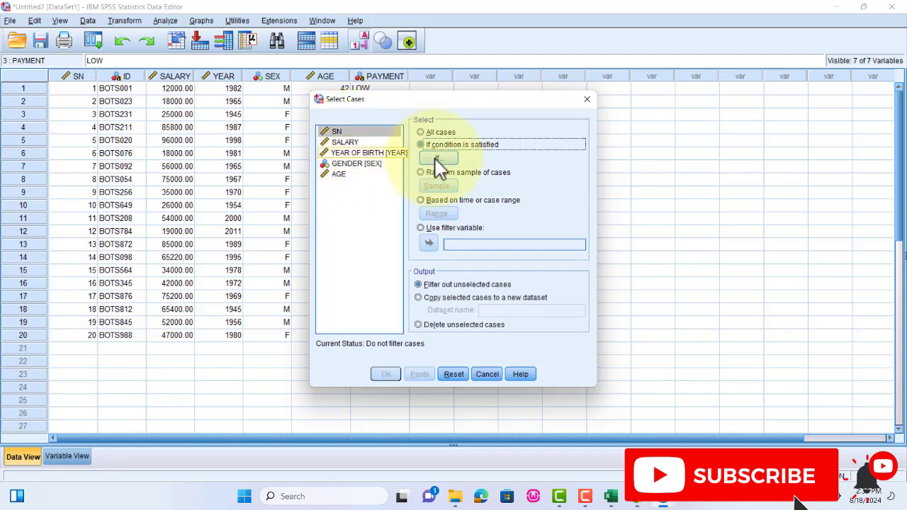
left_click(435, 158)
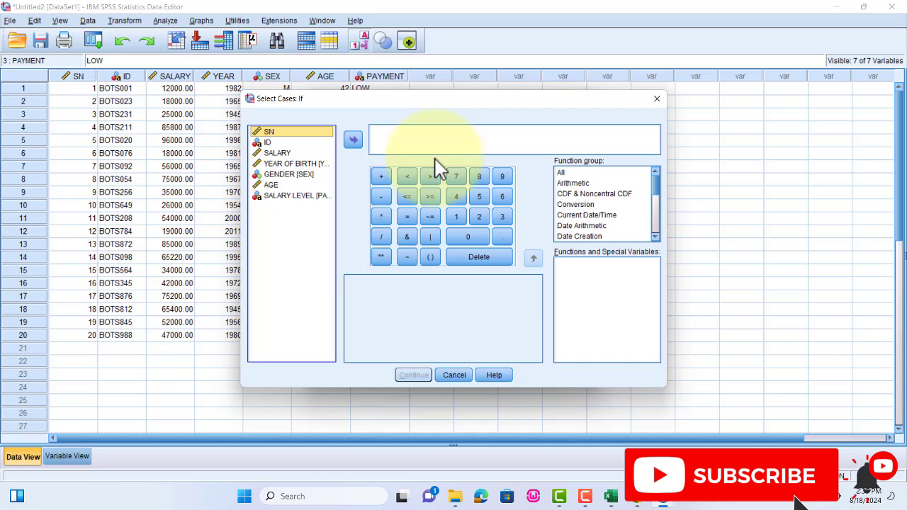
left_click(296, 198)
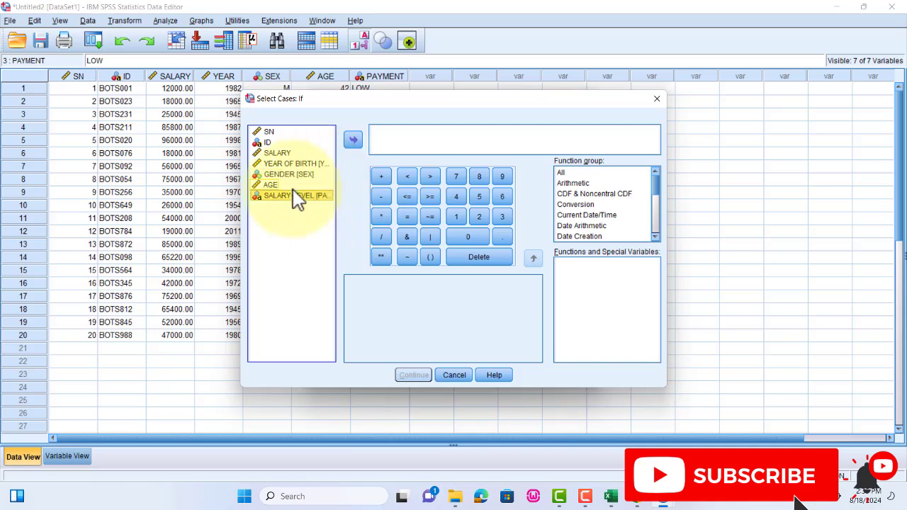
left_click(354, 141)
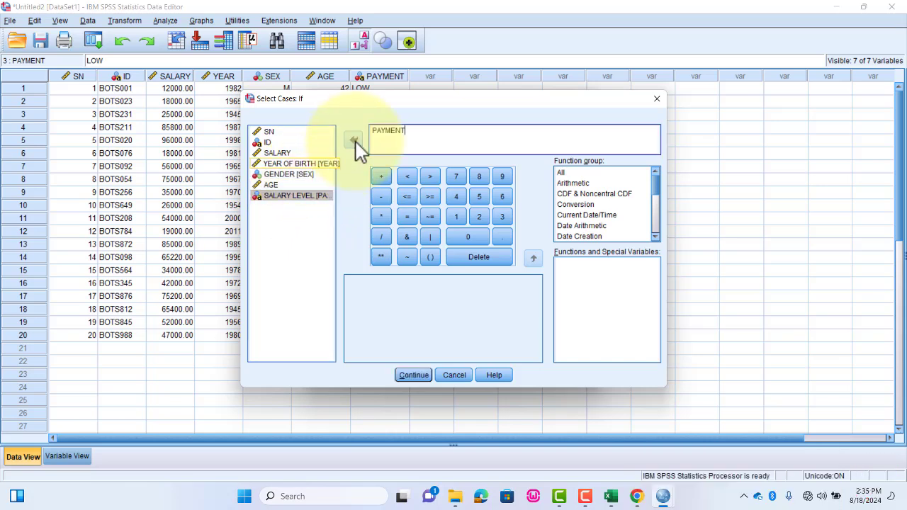
left_click(410, 215)
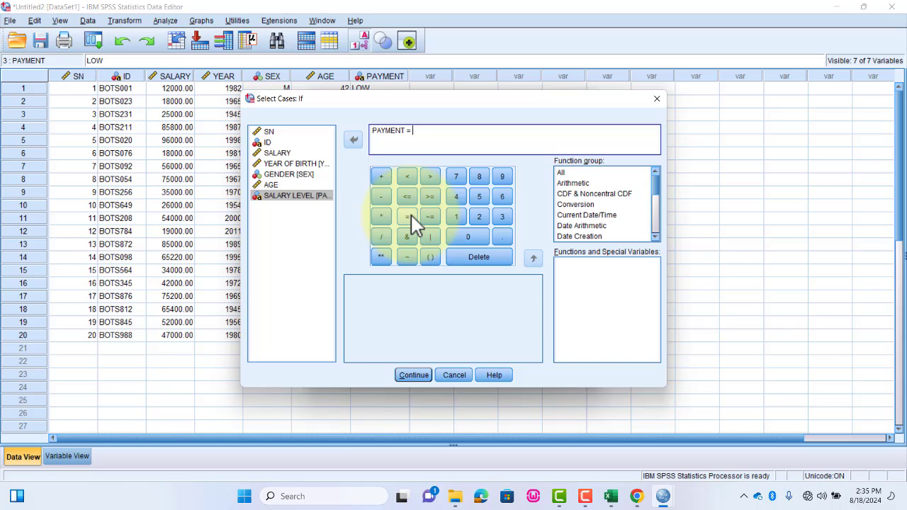
left_click(479, 218)
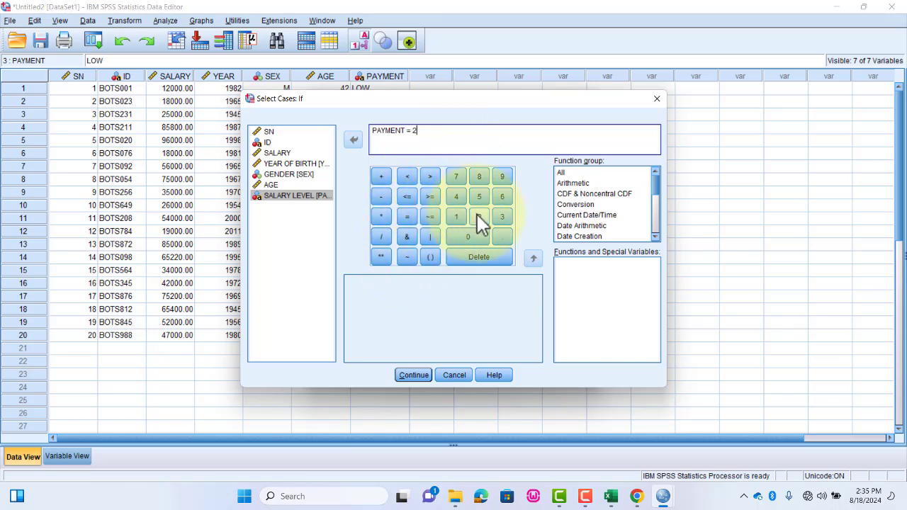
left_click(409, 375)
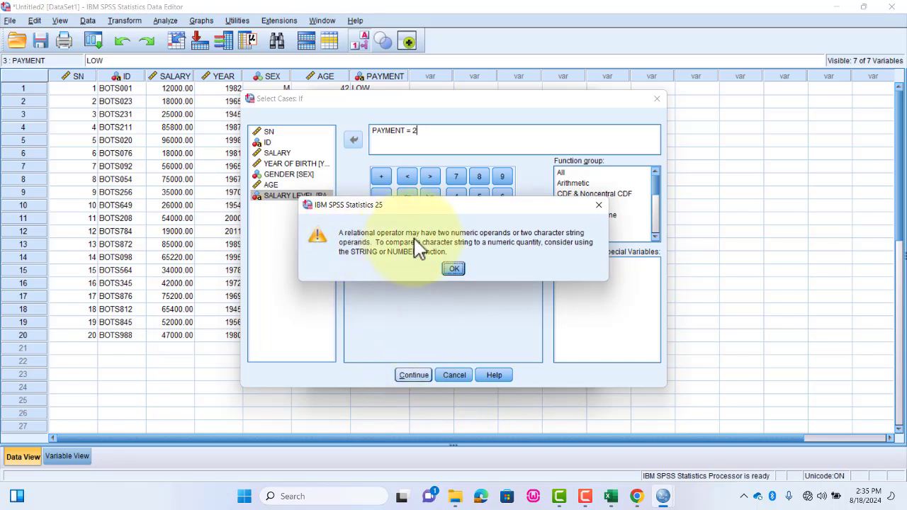
left_click(454, 268)
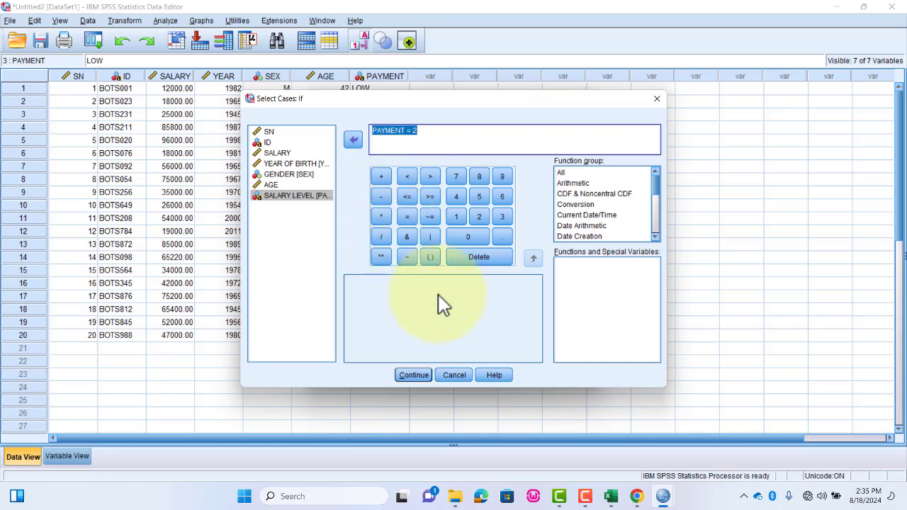
- Retry the PAYMENT = 2 condition and cancel the case selection
left_click(416, 377)
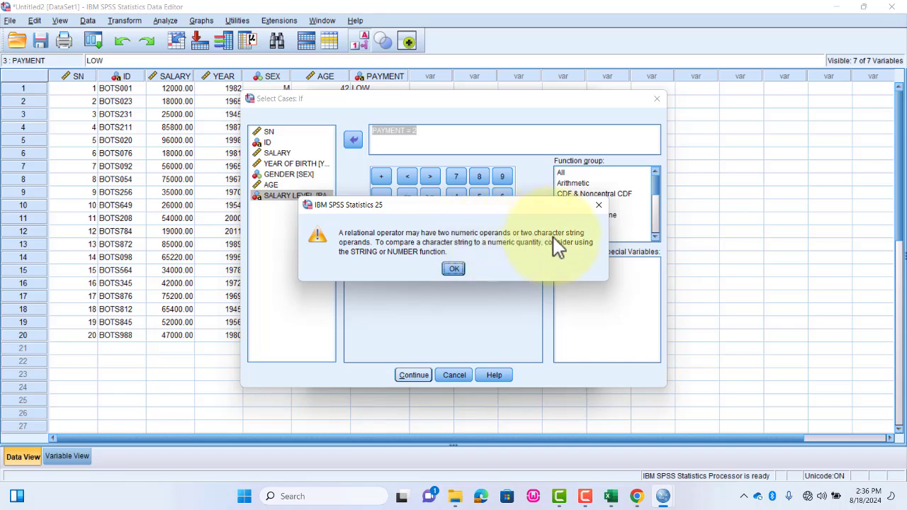
left_click(457, 270)
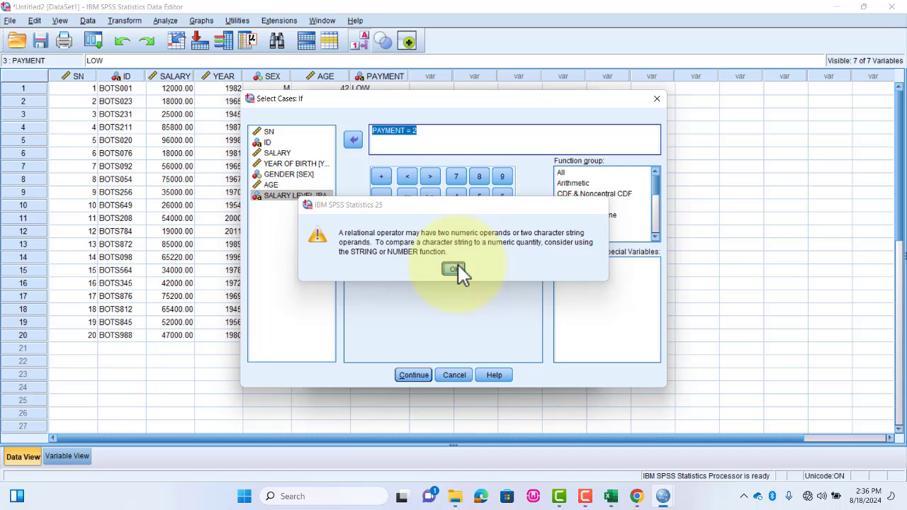
left_click(454, 375)
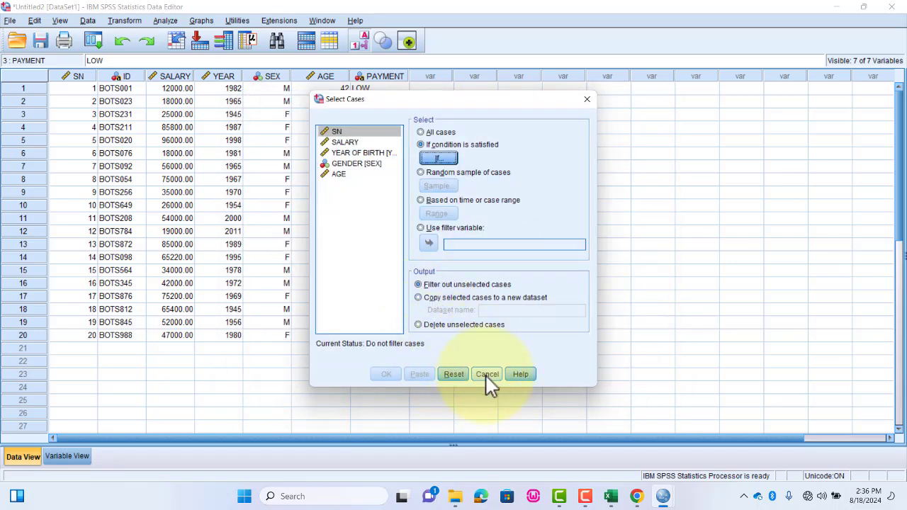
left_click(486, 376)
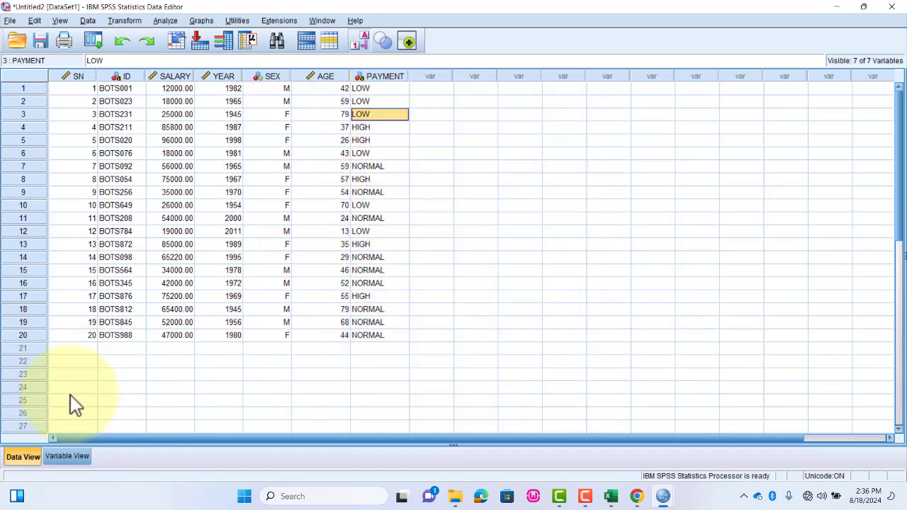
- Change the variable type of PAYMENT to Numeric and accept discarding incompatible value labels
left_click(64, 456)
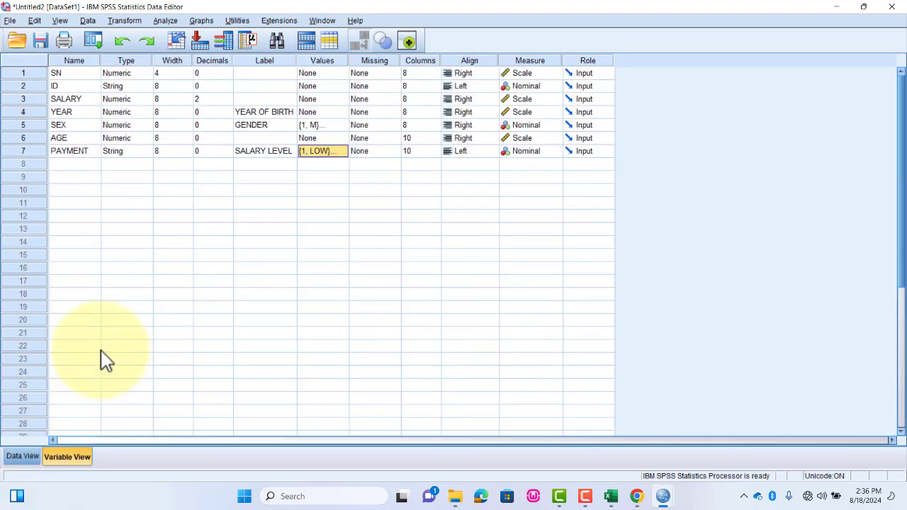
left_click(132, 153)
left_click(147, 152)
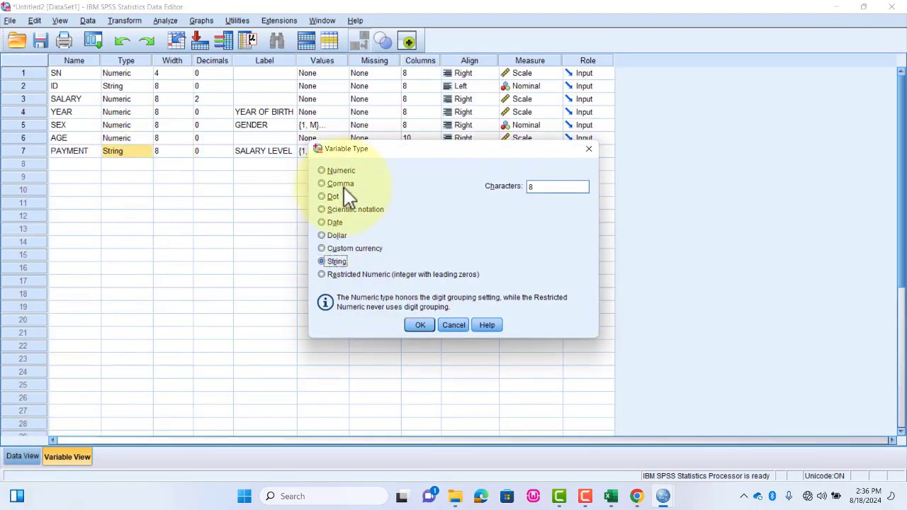
left_click(330, 171)
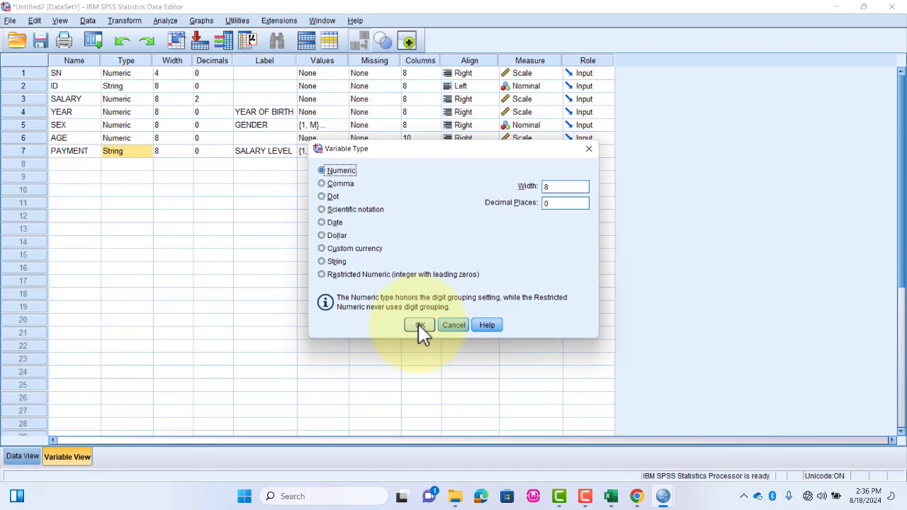
left_click(417, 324)
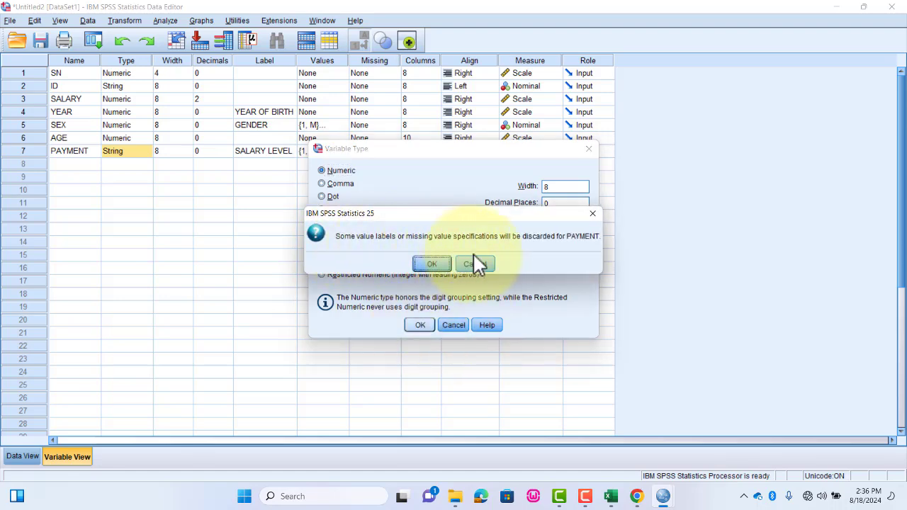
left_click(432, 263)
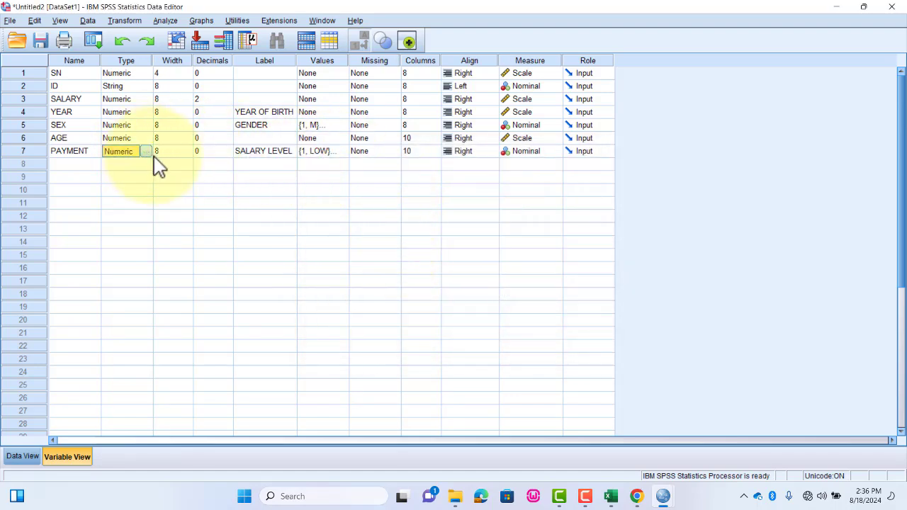
left_click(258, 153)
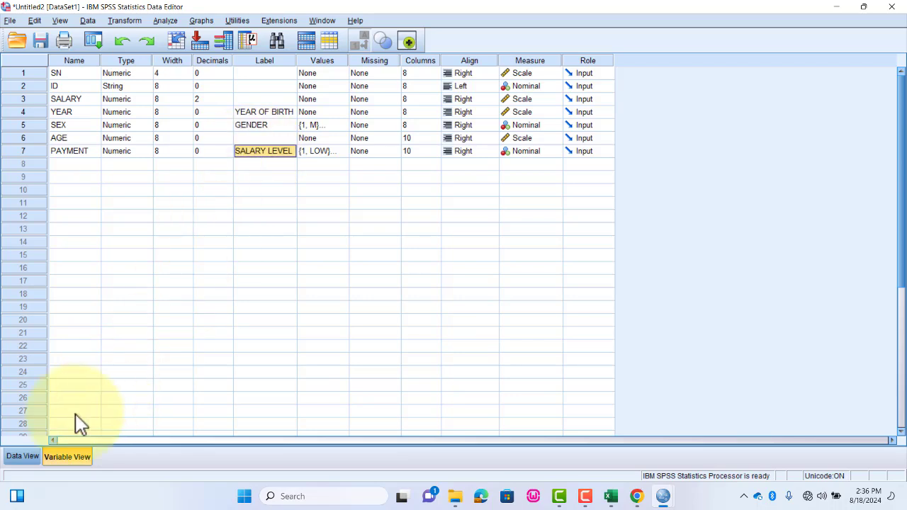
- Set PAYMENT to LOW for record 2 in the data records
left_click(29, 456)
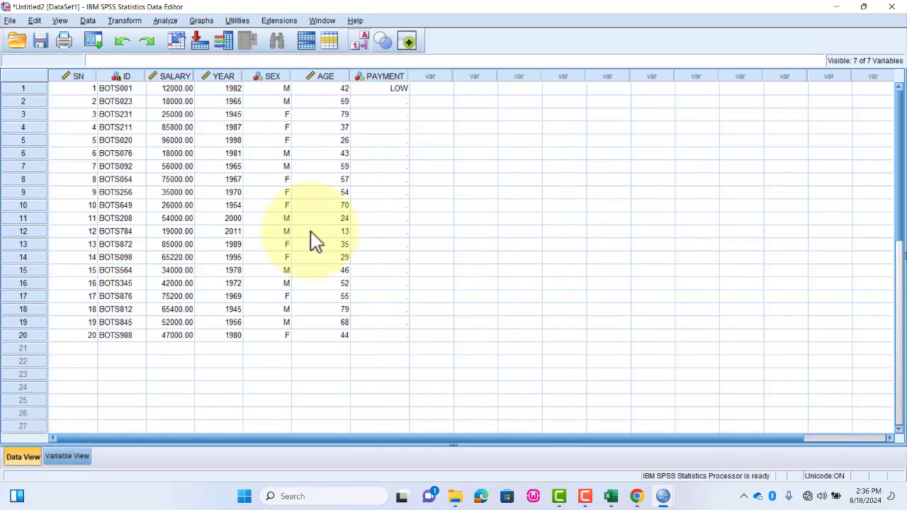
left_click(399, 101)
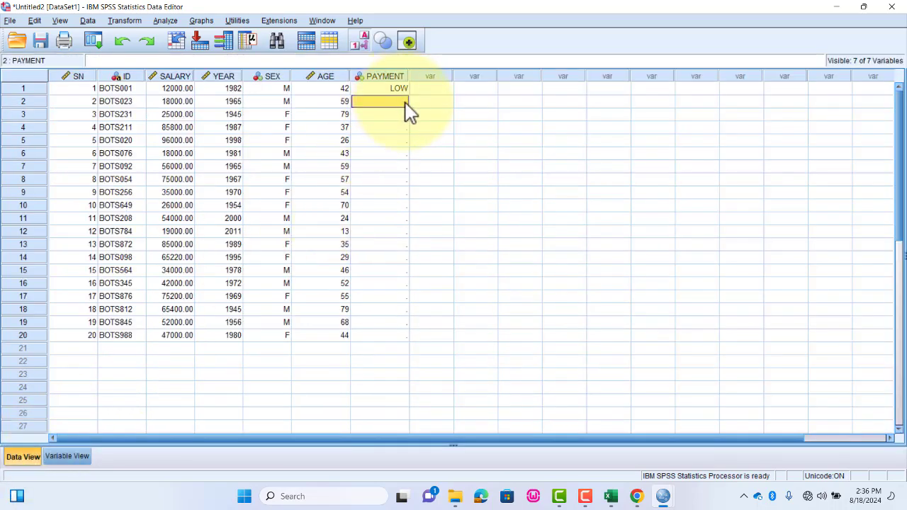
left_click(407, 103)
left_click(403, 102)
left_click(387, 112)
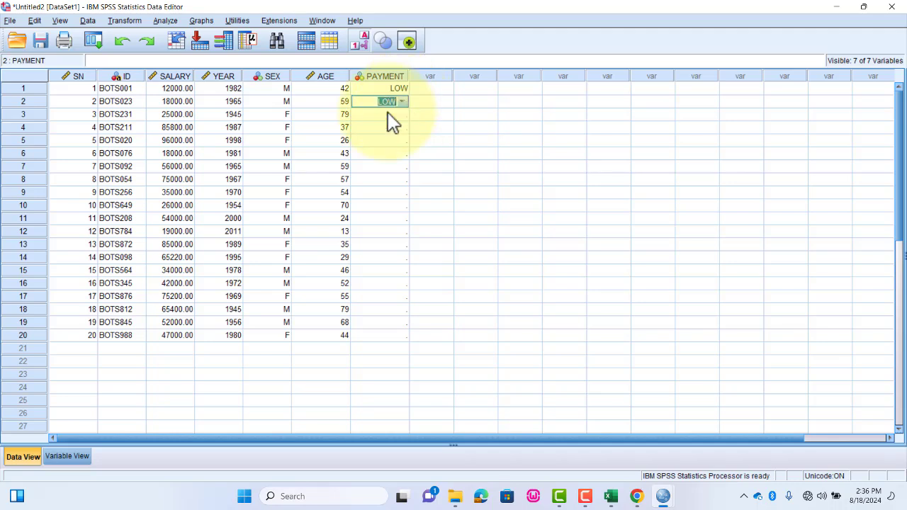
left_click(405, 118)
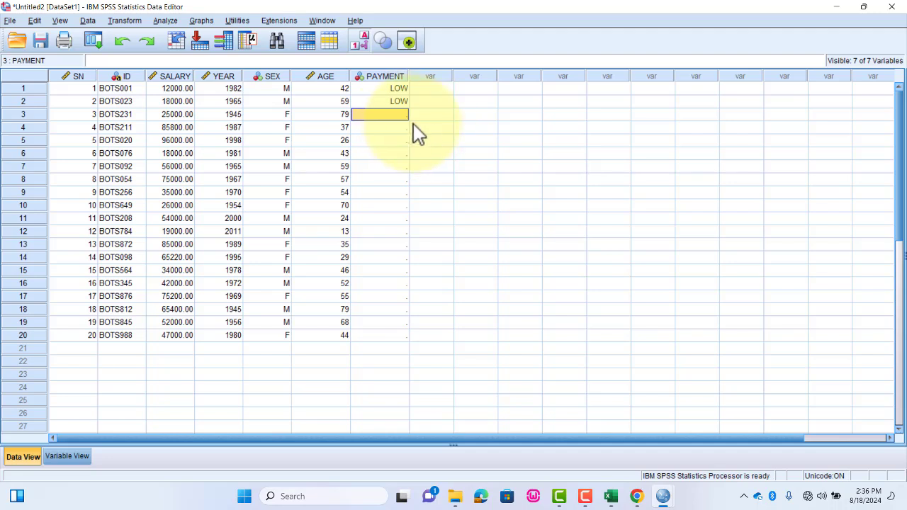
- Show numeric codes instead of value labels in the data and enter PAYMENT code 1 for record 3
left_click(61, 21)
left_click(64, 112)
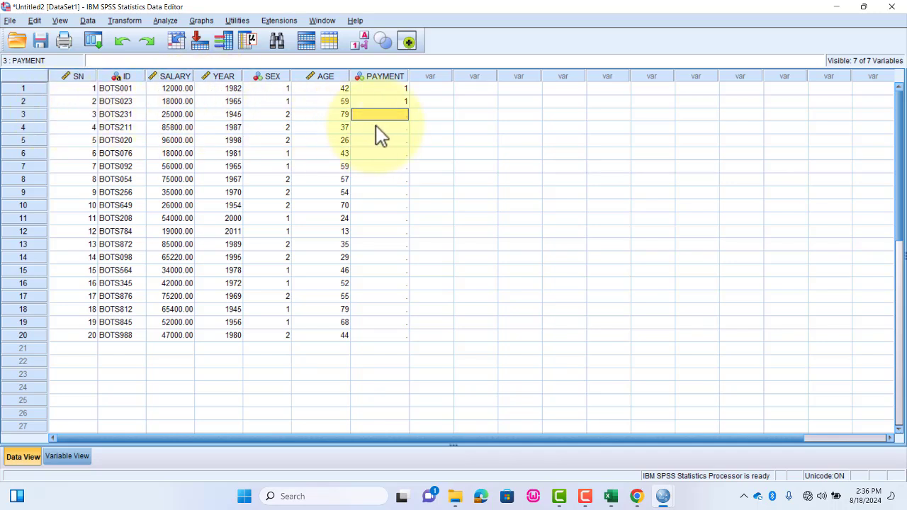
type("1")
left_click(399, 130)
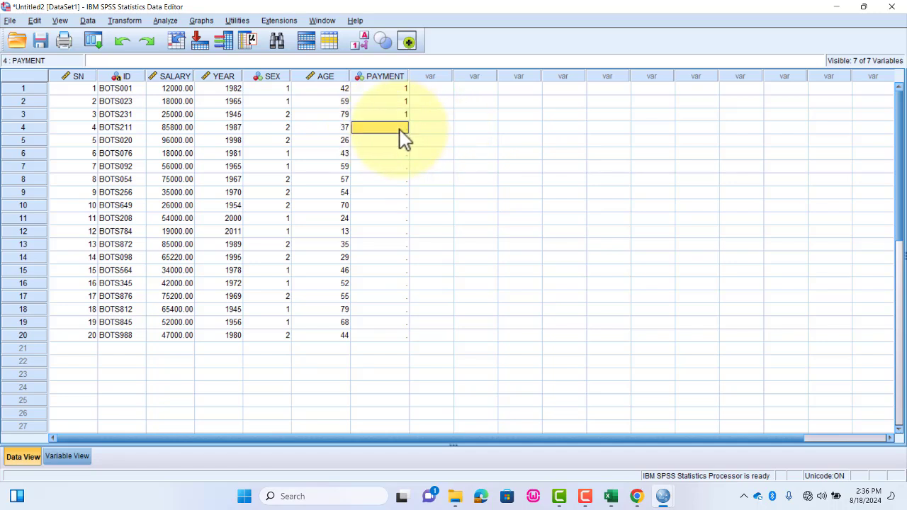
- Enter PAYMENT codes 3, 3, 1, 2 and 3 for records 4 to 8
type("3")
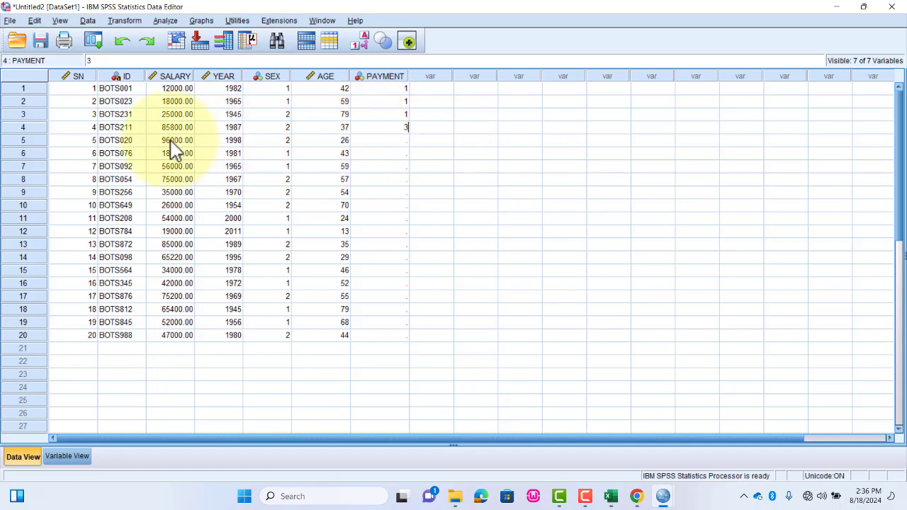
left_click(406, 142)
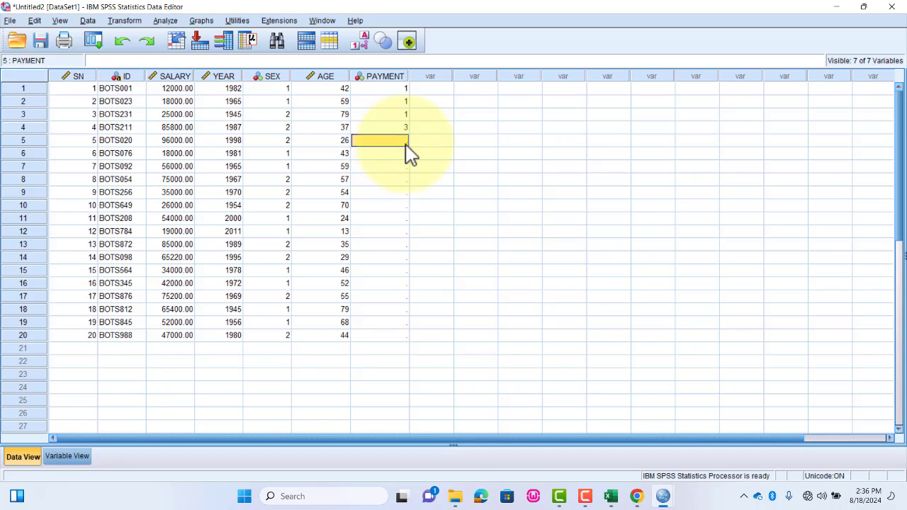
type("3")
left_click(387, 154)
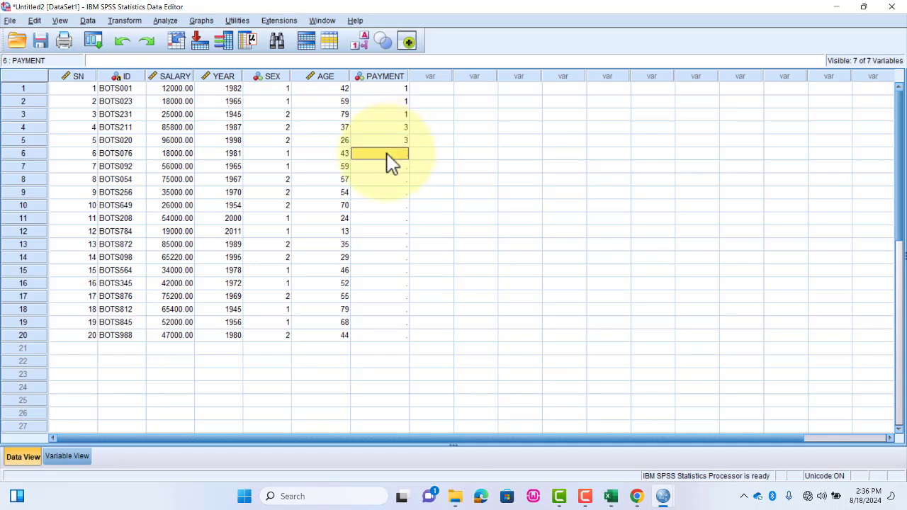
type("1")
left_click(389, 167)
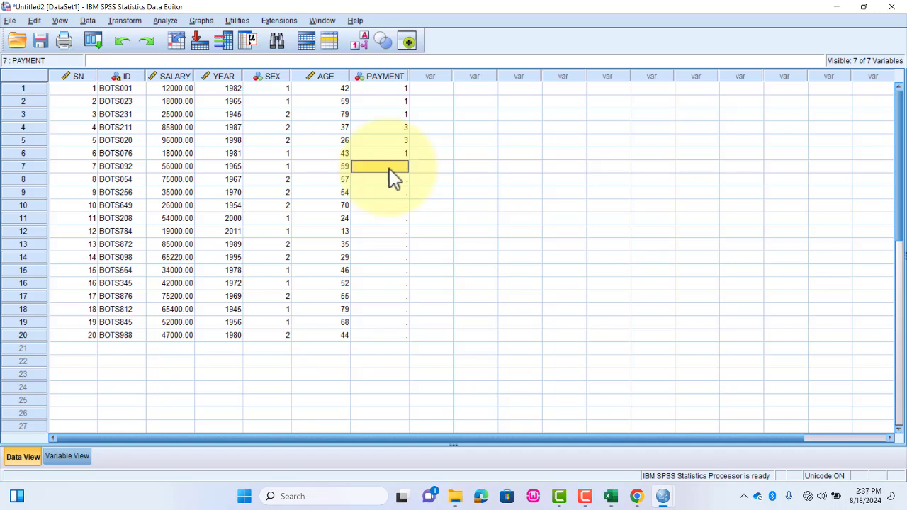
type("2")
left_click(393, 181)
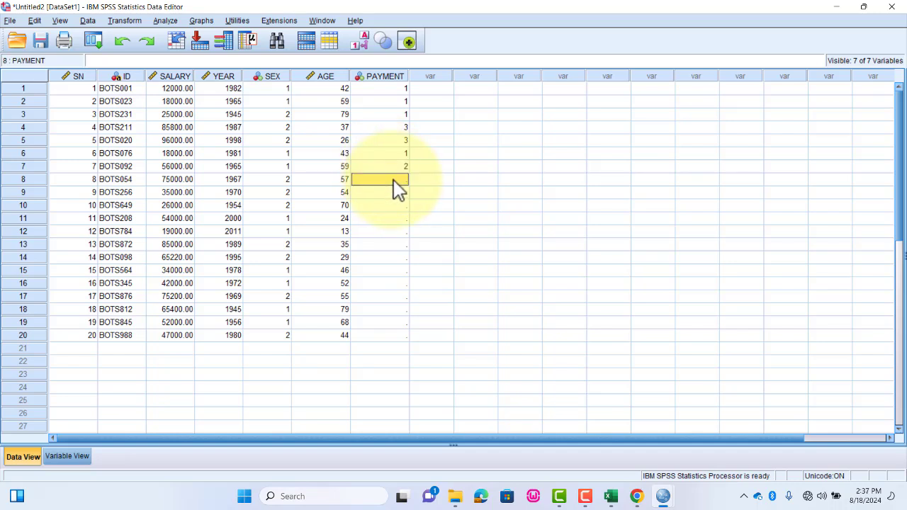
type("3")
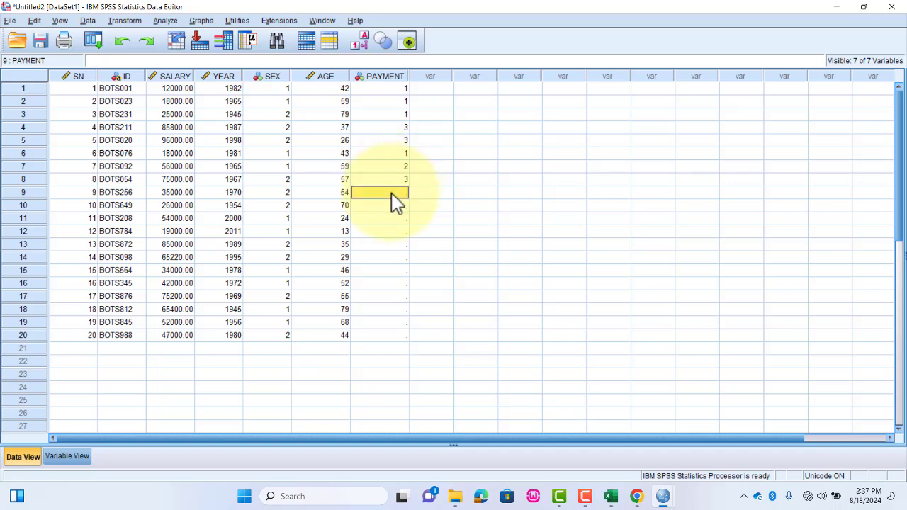
type("2")
- Enter PAYMENT codes 2, 1, 2, 1 and 3 for records 9 to 13
left_click(395, 205)
type("1")
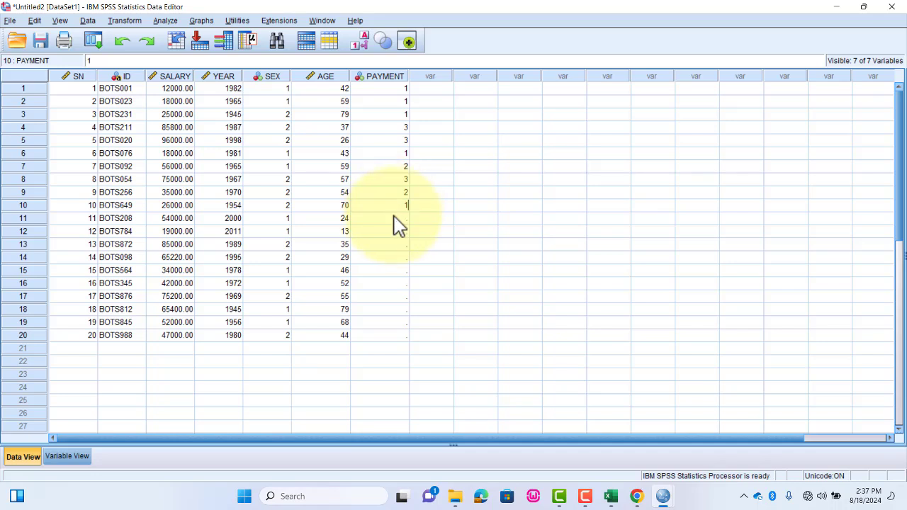
left_click(395, 219)
type("2")
left_click(390, 232)
type("1")
left_click(390, 244)
type("3")
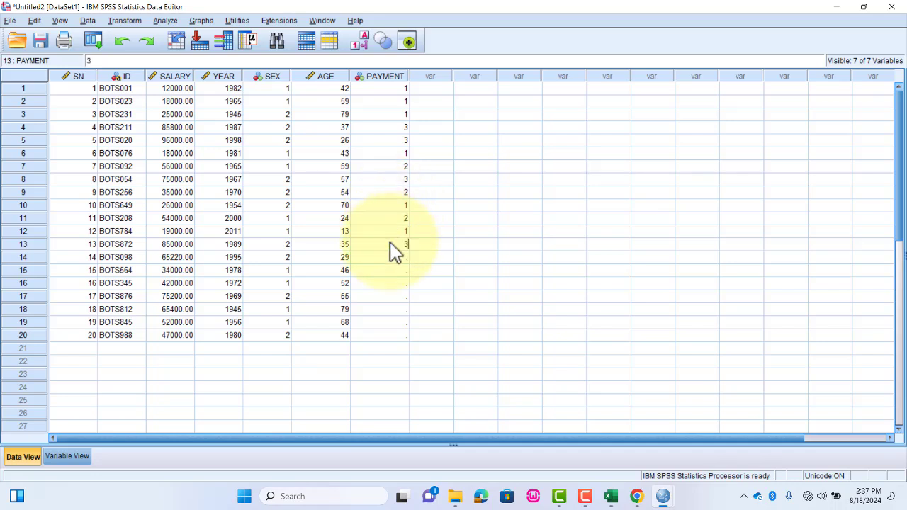
- Enter PAYMENT codes 2, 2, 2 and 3 for records 14 to 17
left_click(389, 257)
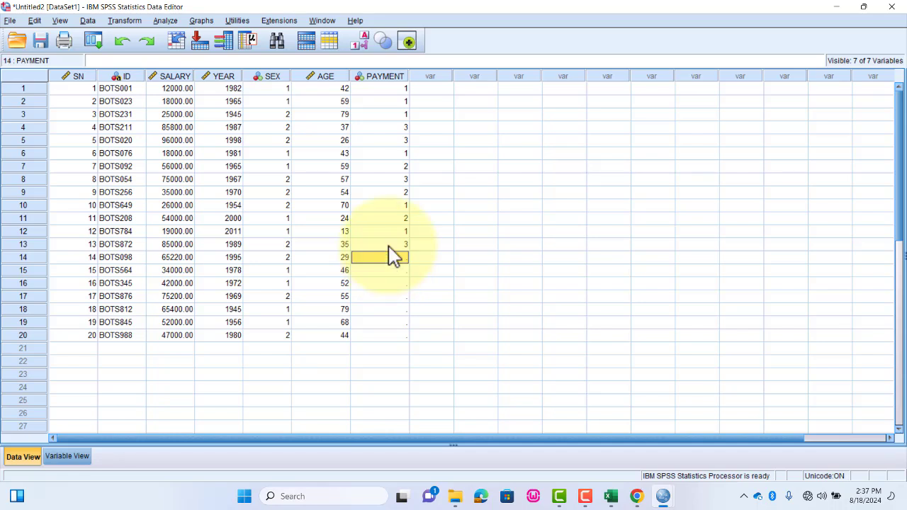
type("1")
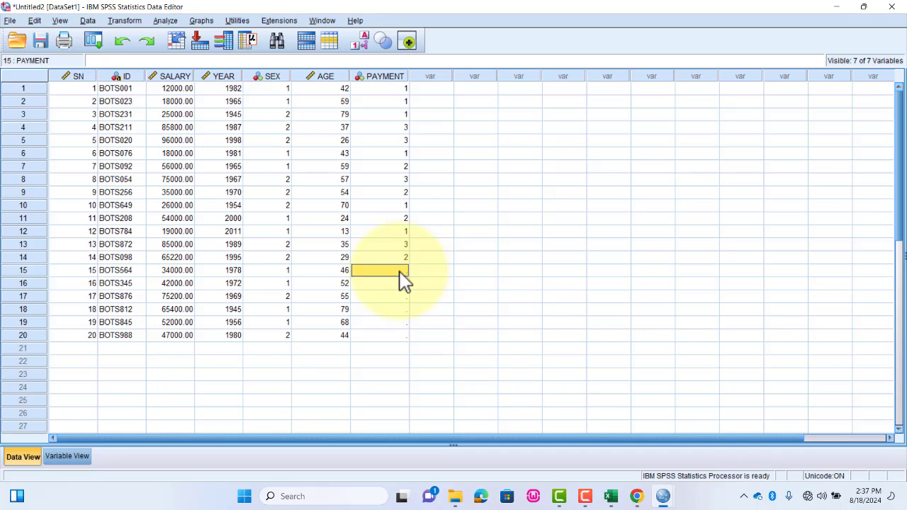
type("2")
left_click(397, 284)
type("2")
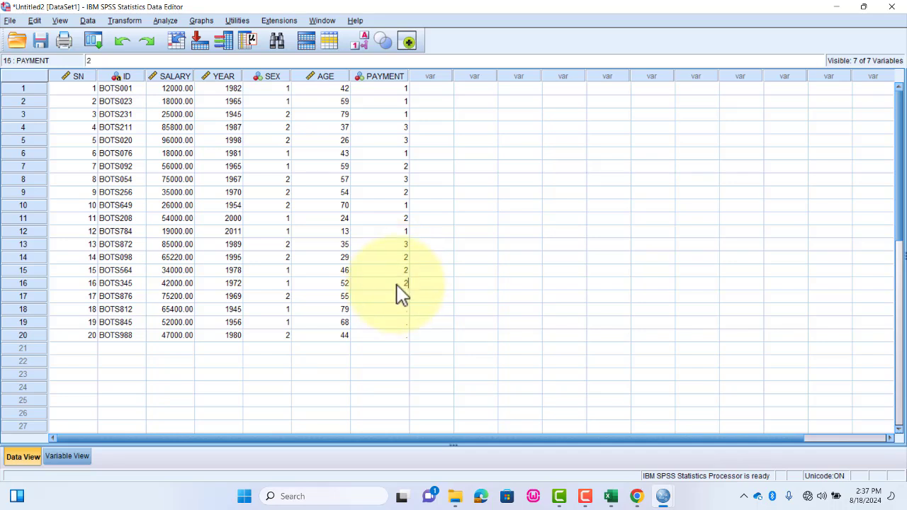
left_click(390, 299)
type("3")
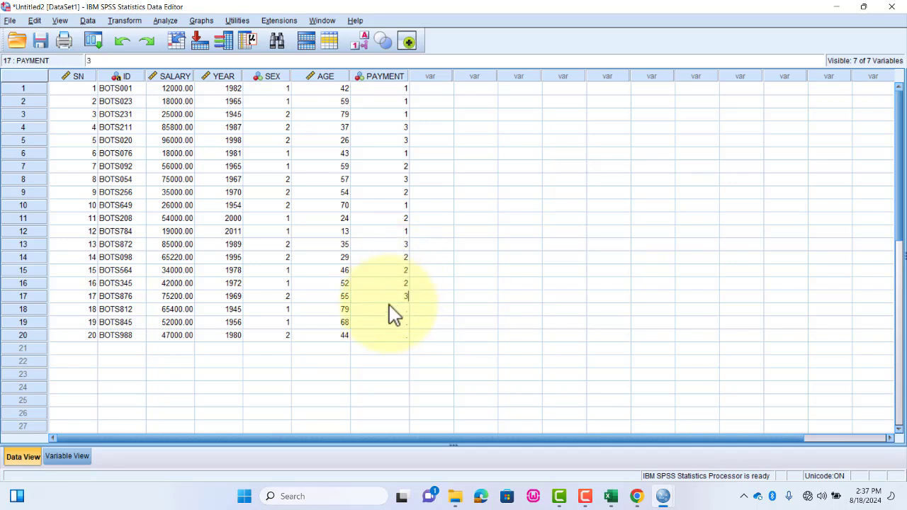
type("2")
- Enter PAYMENT code 2 for each of records 18 to 20
left_click(394, 321)
type("2")
left_click(399, 335)
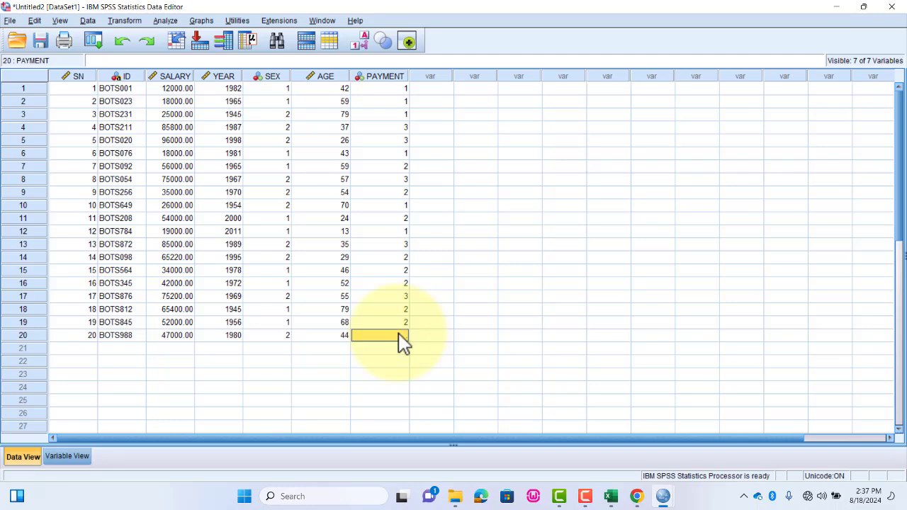
type("2")
left_click(485, 322)
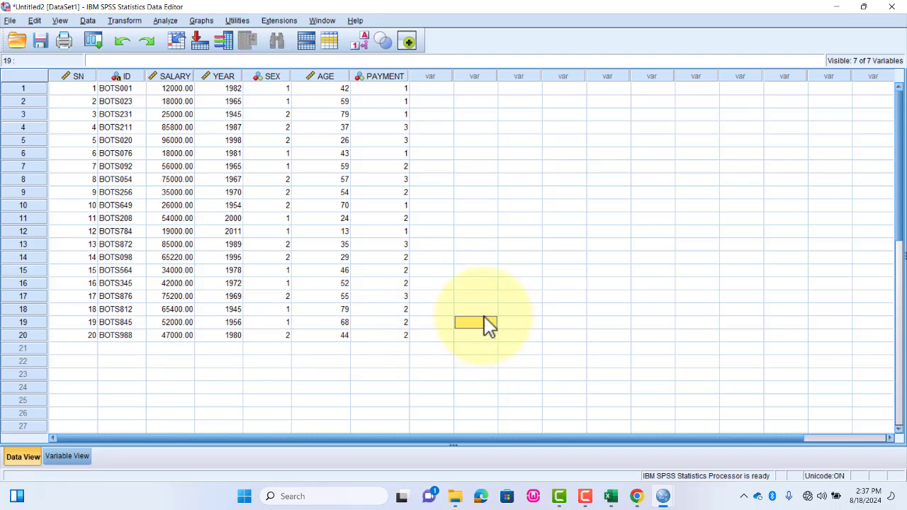
- Show value labels instead of numeric codes in the data records
left_click(61, 22)
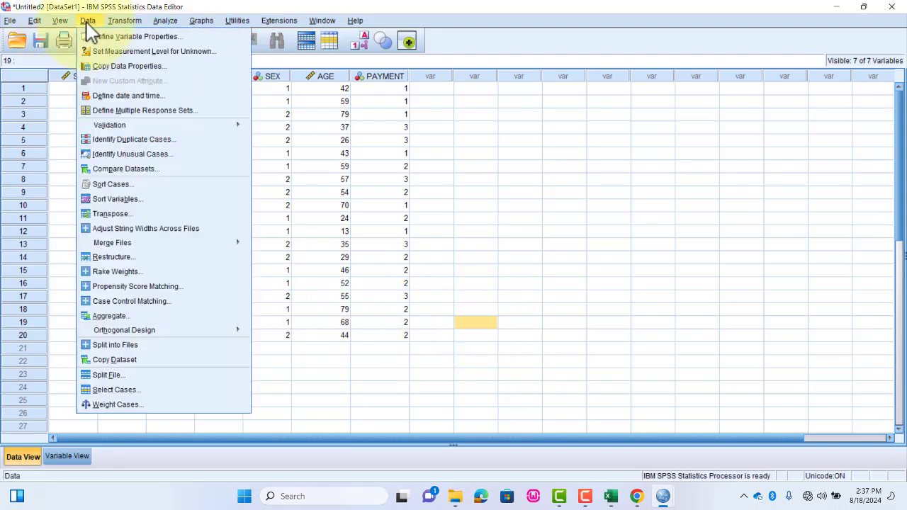
left_click(56, 111)
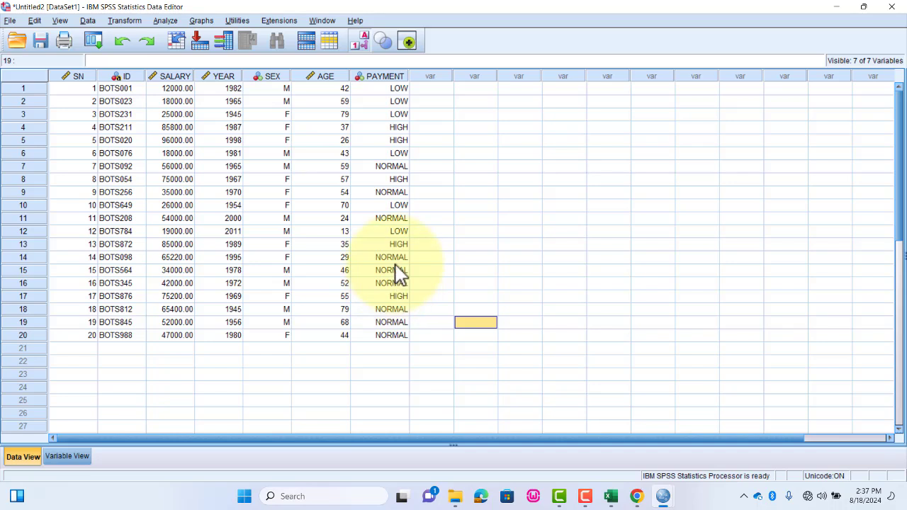
left_click(461, 154)
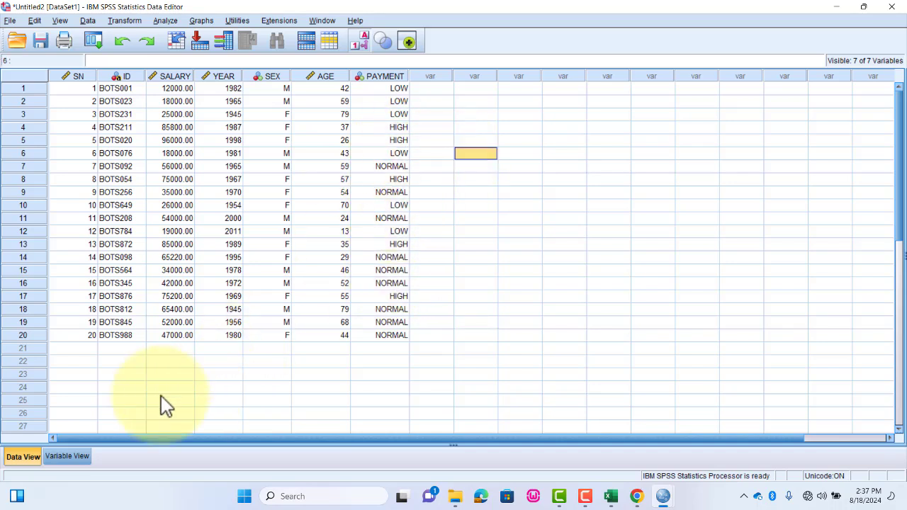
- Select cases that satisfy the condition PAYMENT = 2, filtering out the unselected cases
left_click(91, 21)
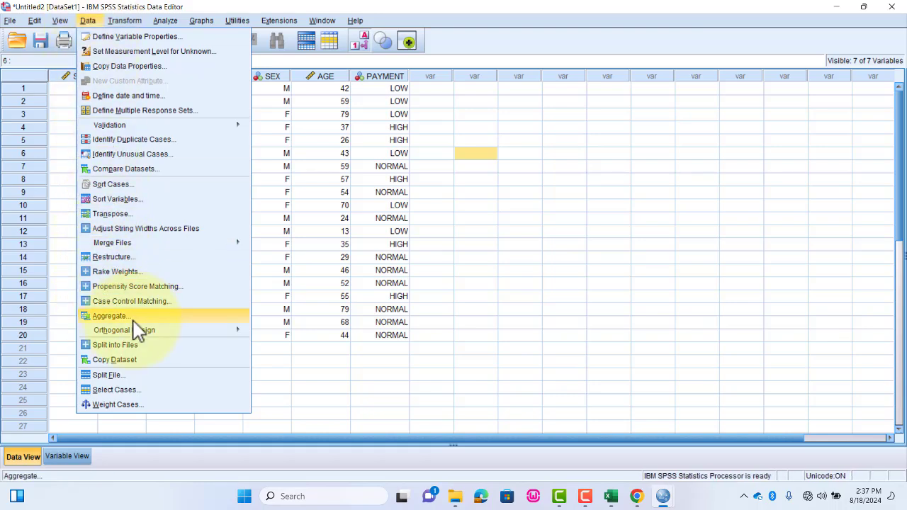
left_click(114, 390)
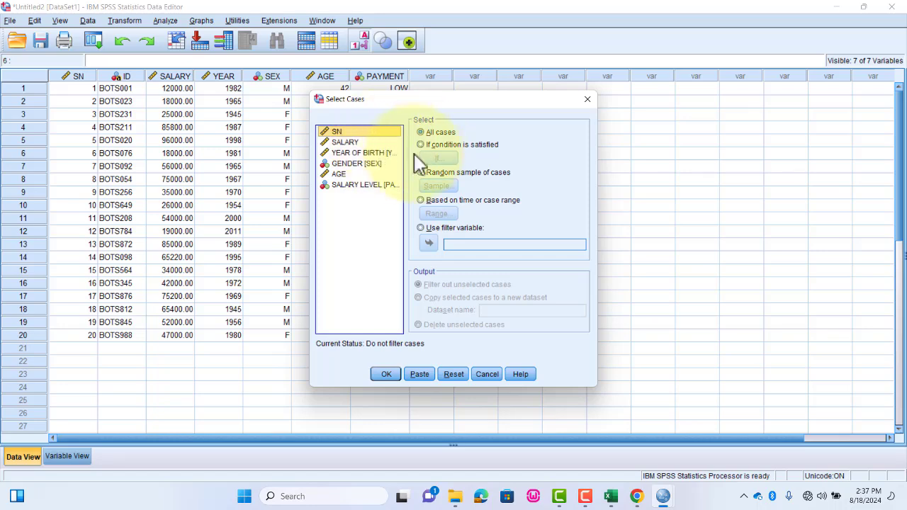
left_click(354, 184)
left_click(434, 146)
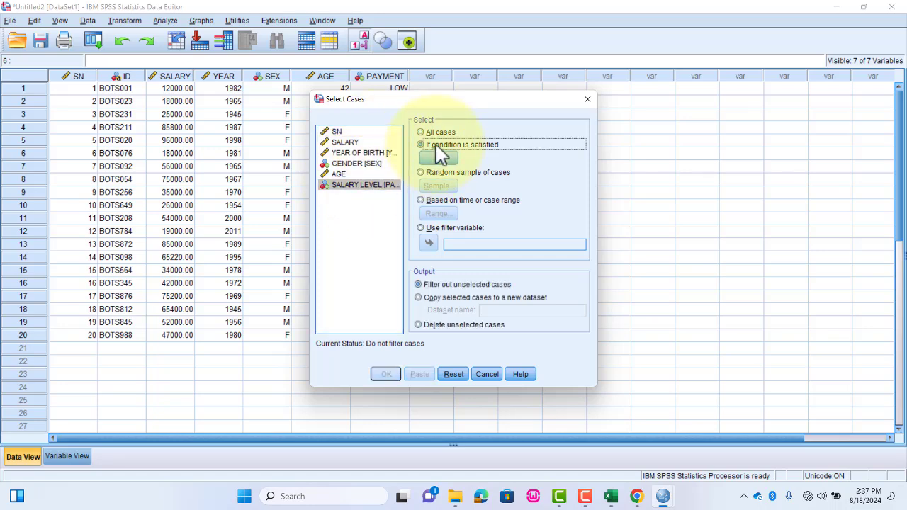
left_click(438, 160)
left_click(296, 196)
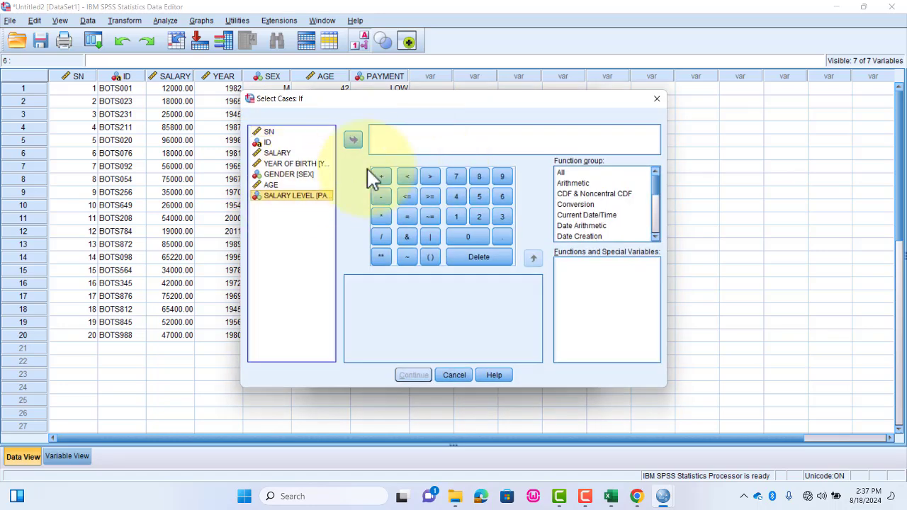
left_click(353, 140)
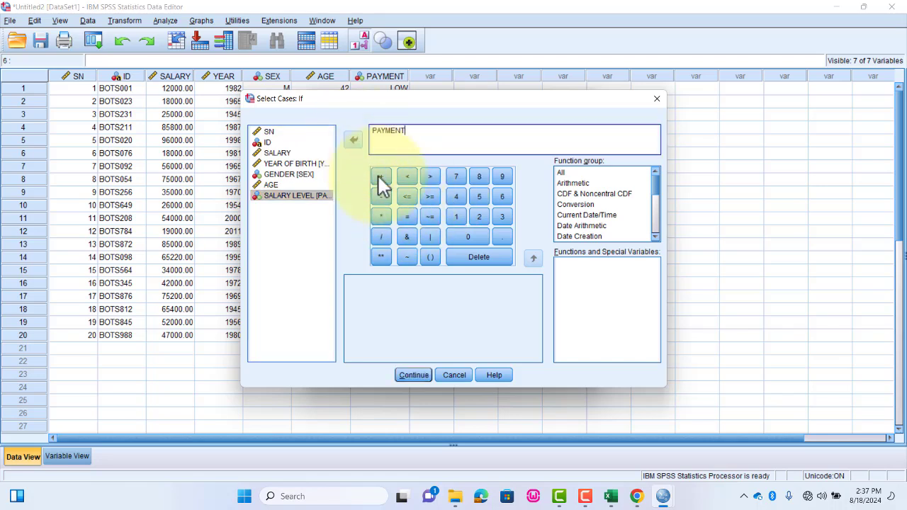
left_click(407, 216)
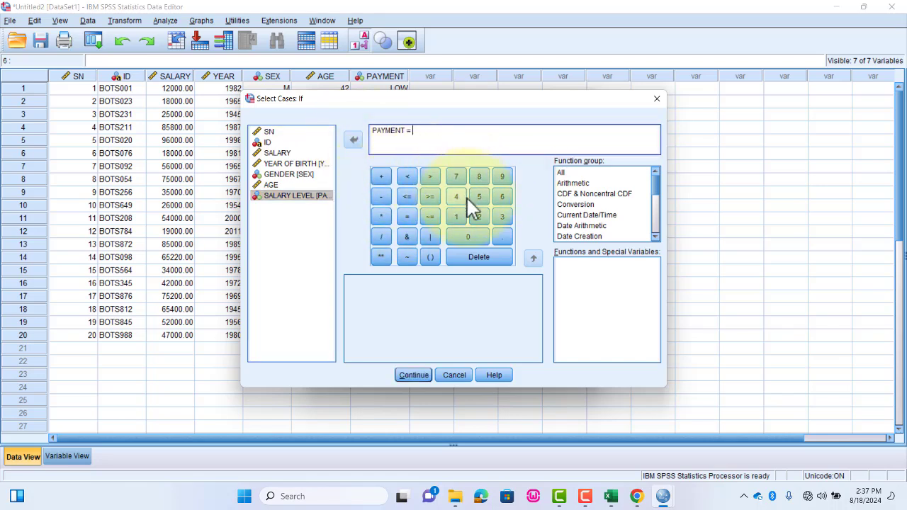
left_click(478, 217)
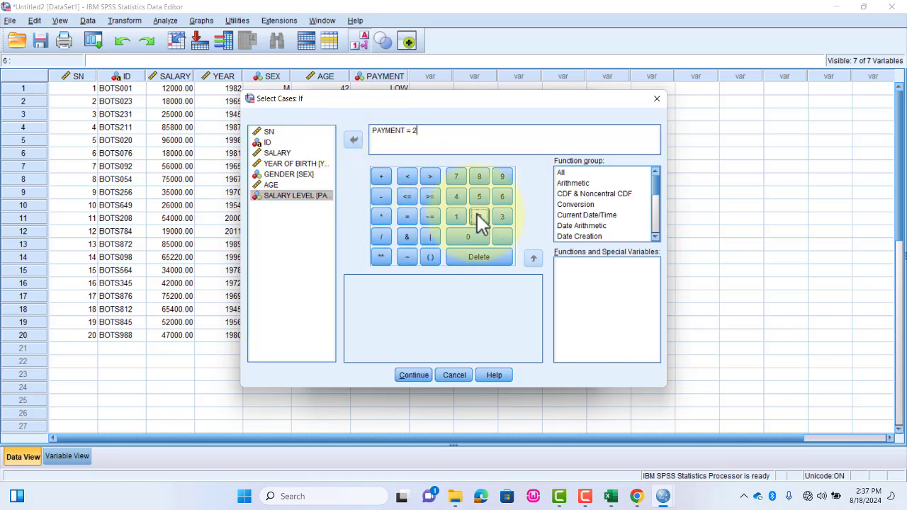
left_click(413, 374)
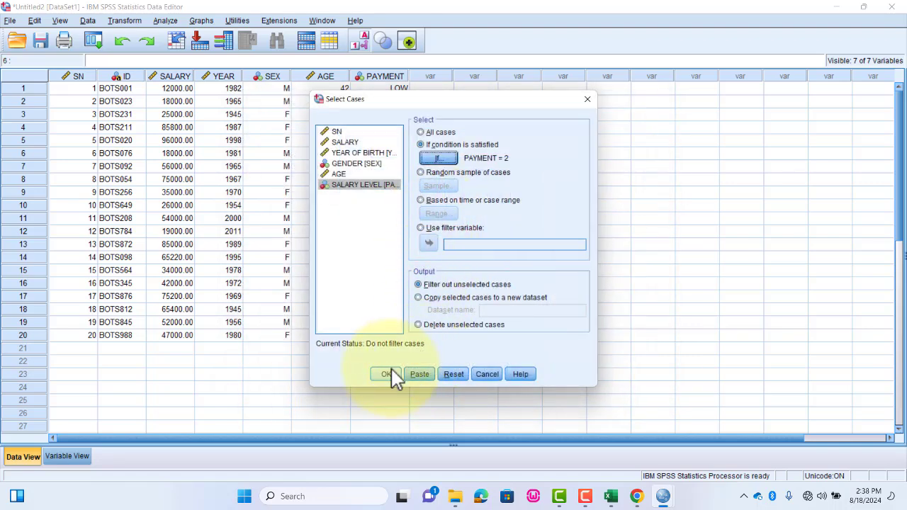
left_click(387, 374)
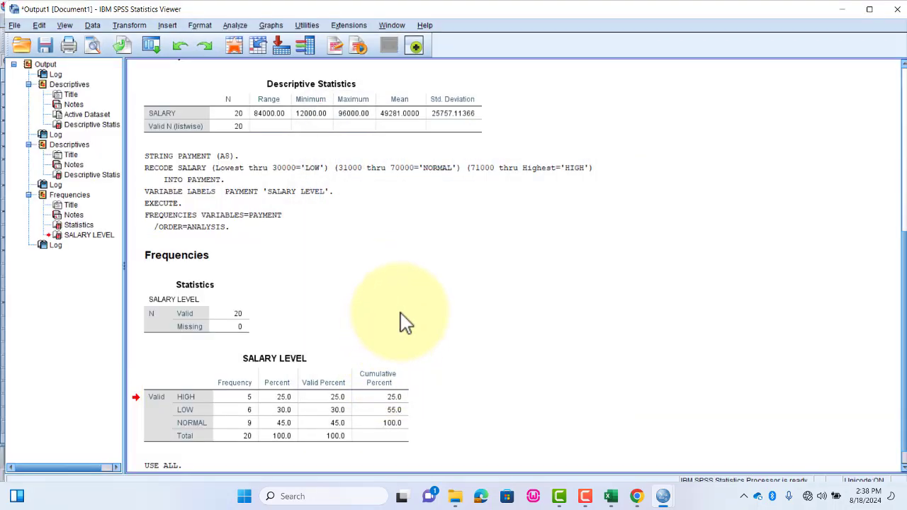
- Return from the output to the data records and run Frequencies with a frequency table for SALARY LEVEL on the filtered cases
scroll(403, 315, "up", 3)
mouse_move(652, 495)
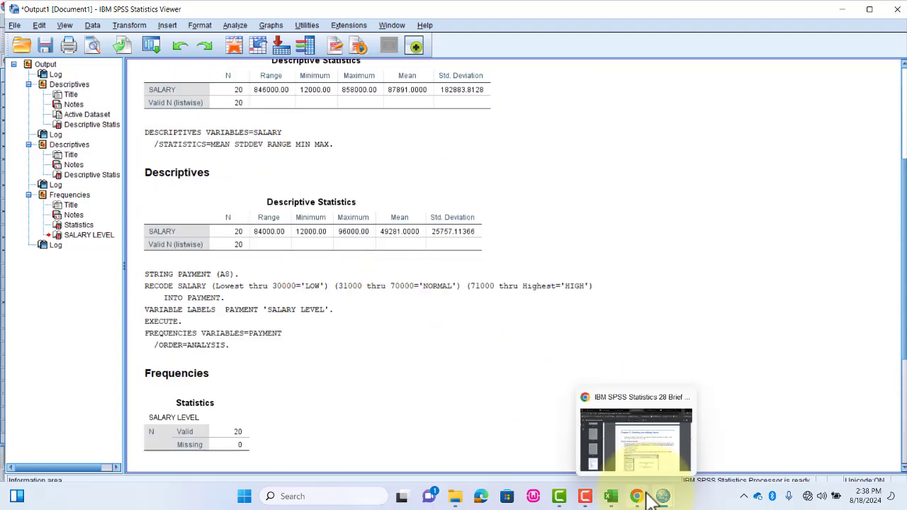
left_click(706, 434)
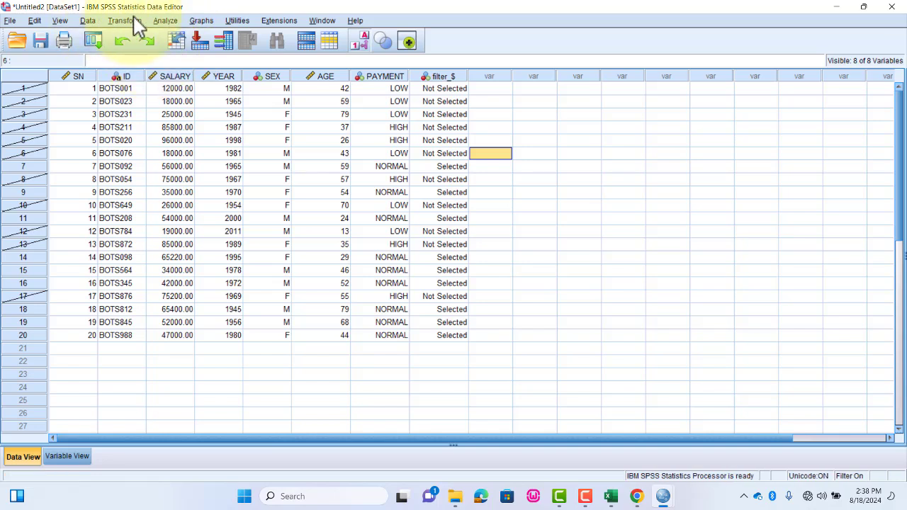
left_click(164, 20)
mouse_move(200, 49)
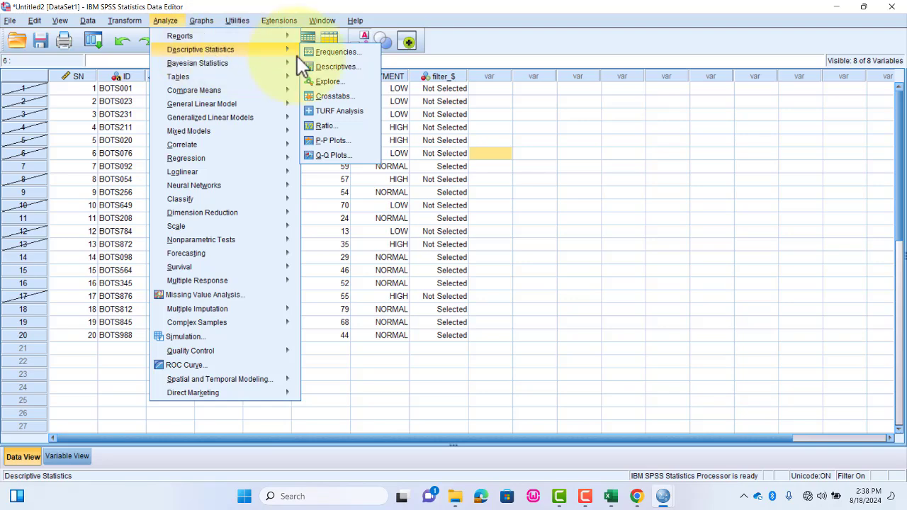
left_click(333, 53)
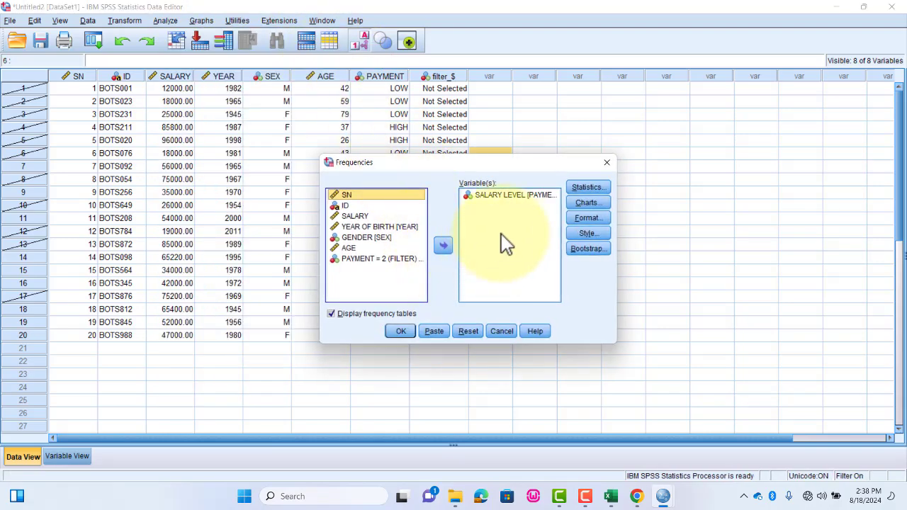
left_click(517, 197)
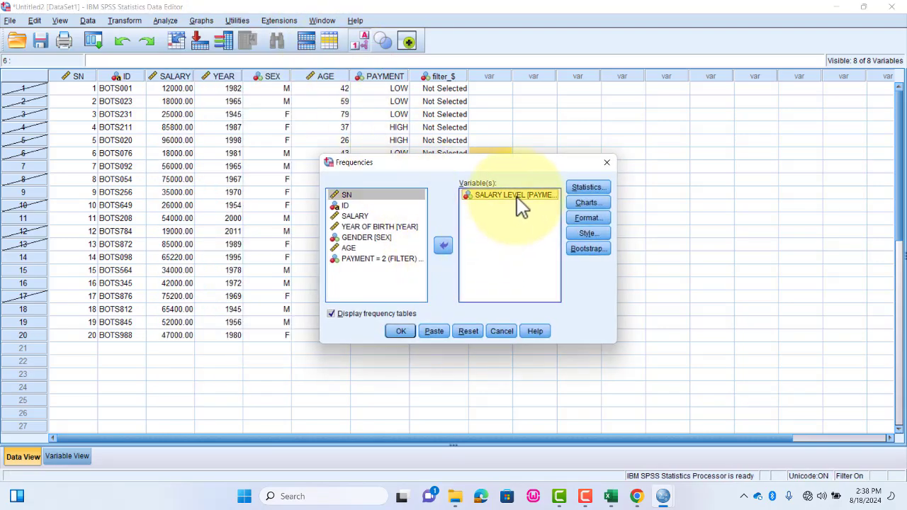
left_click(402, 331)
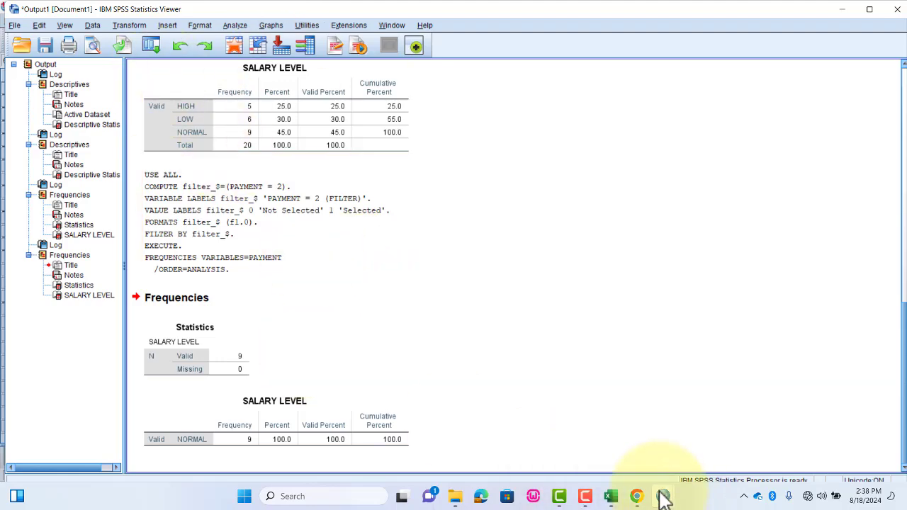
- Return to the data records and run Frequencies with a frequency table for GENDER instead of SALARY LEVEL on the filtered cases
mouse_move(662, 494)
left_click(702, 449)
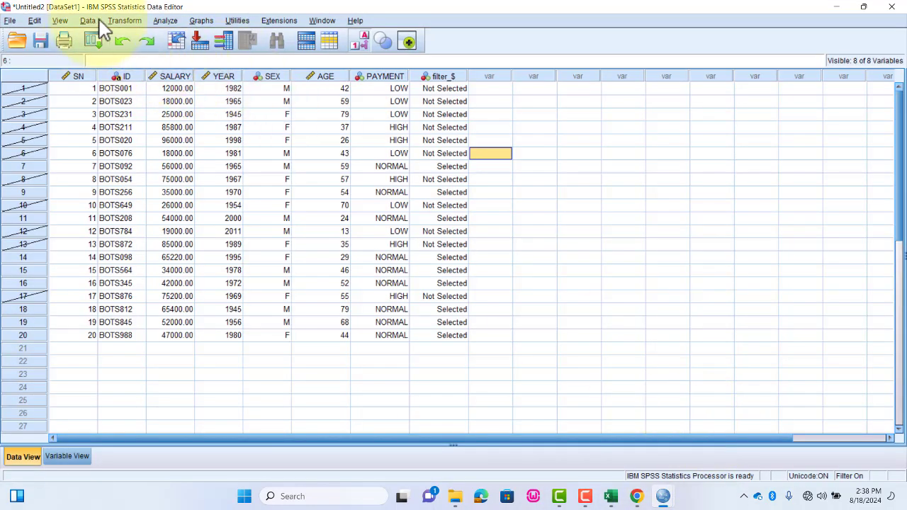
left_click(161, 21)
mouse_move(205, 50)
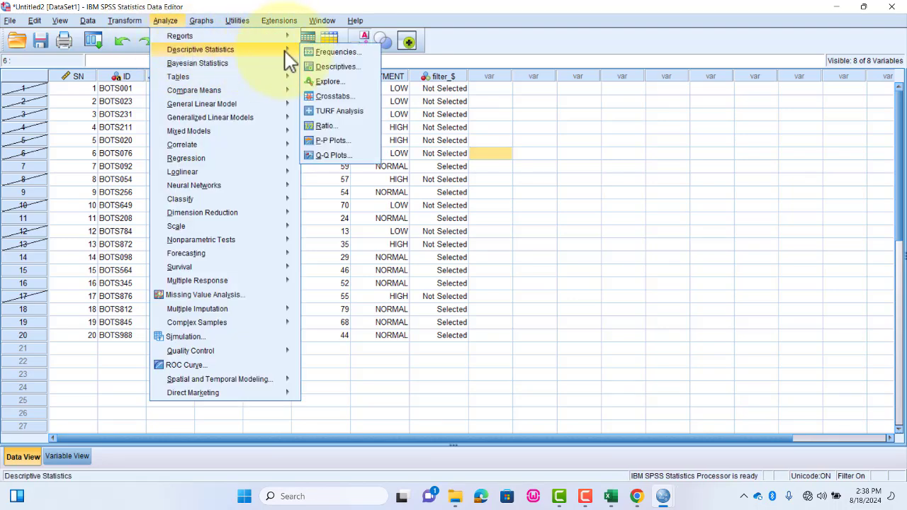
left_click(336, 56)
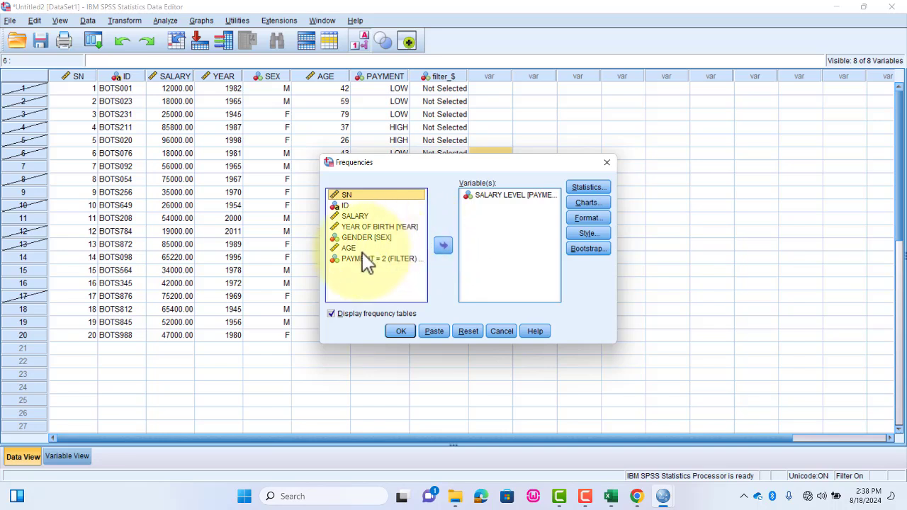
left_click(511, 195)
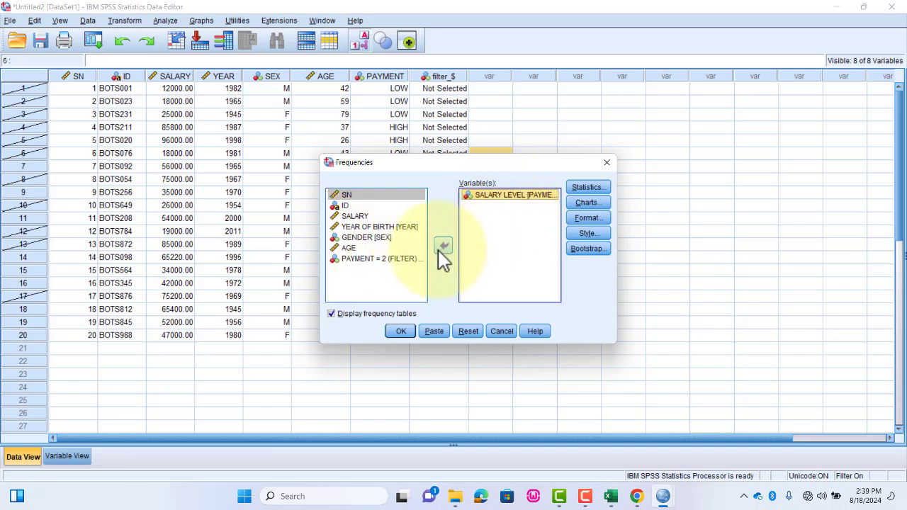
left_click(442, 245)
left_click(366, 237)
left_click(442, 245)
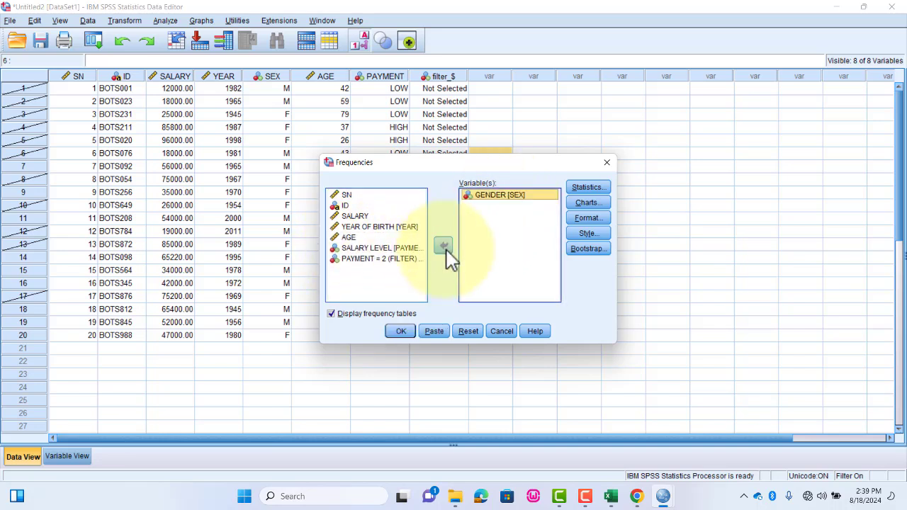
left_click(404, 330)
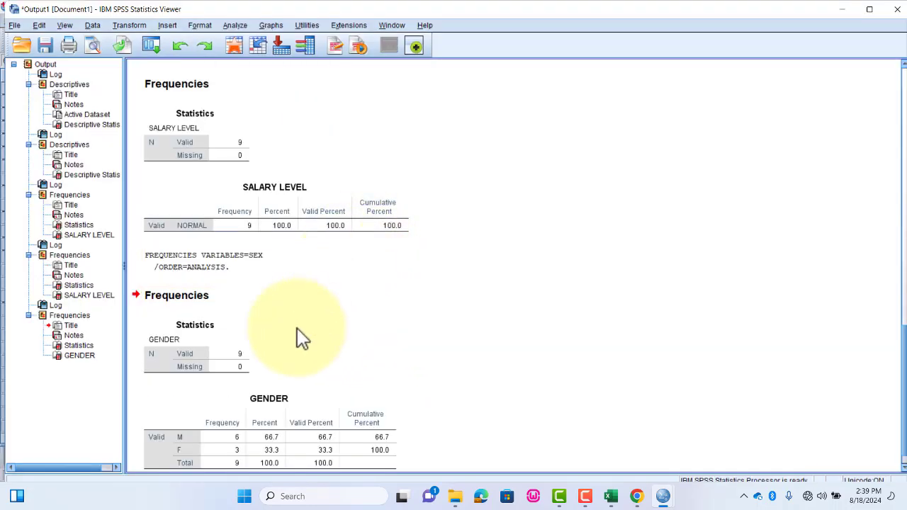
scroll(297, 328, "down", 1)
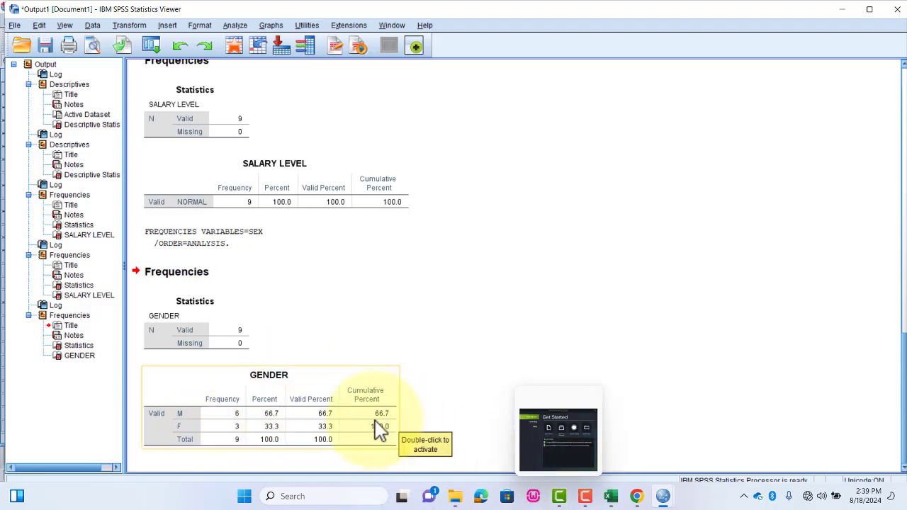
- Return to the data records and turn off the PAYMENT = 2 filter by selecting all cases
mouse_move(663, 494)
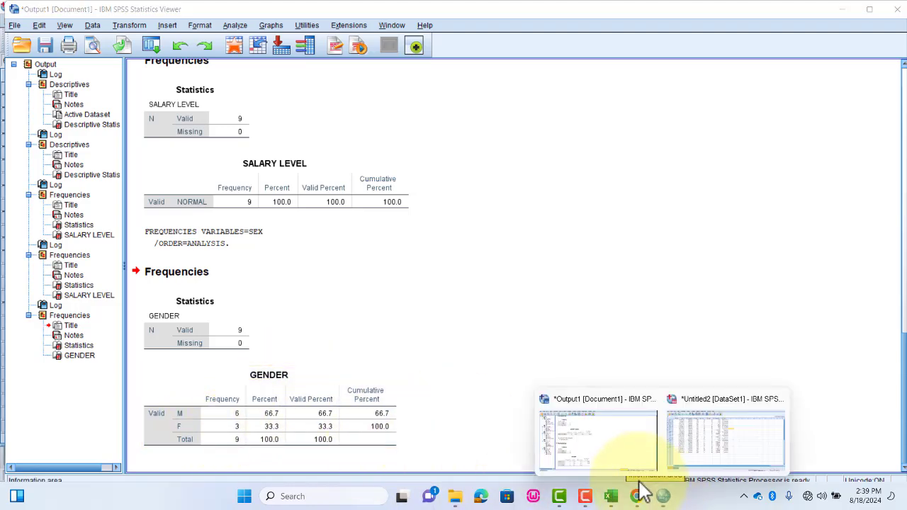
left_click(725, 435)
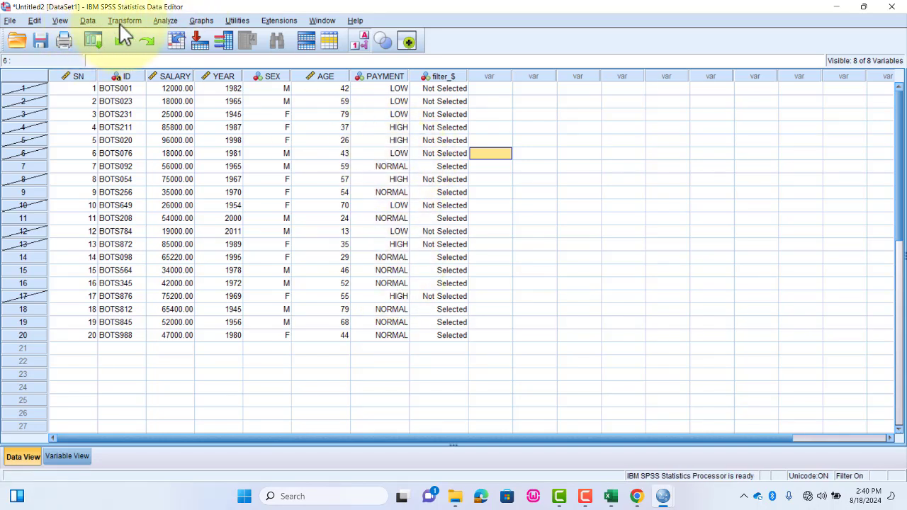
left_click(88, 20)
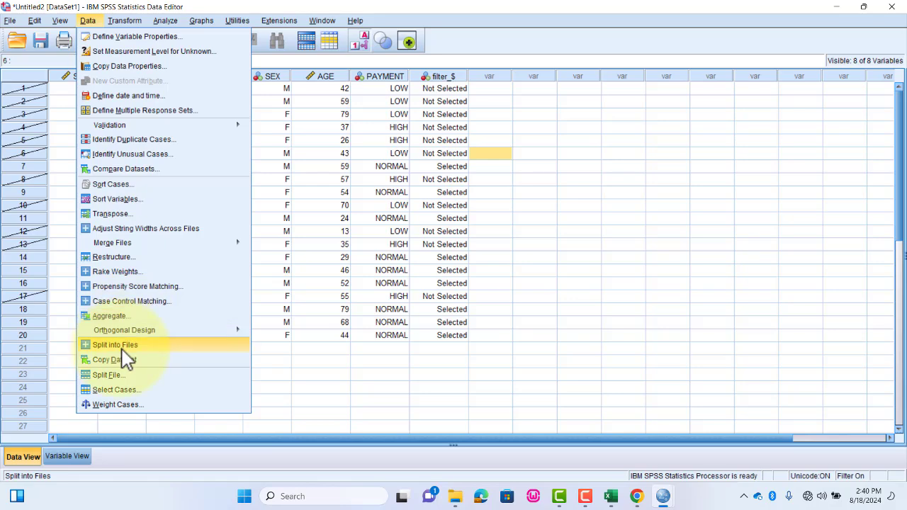
left_click(121, 390)
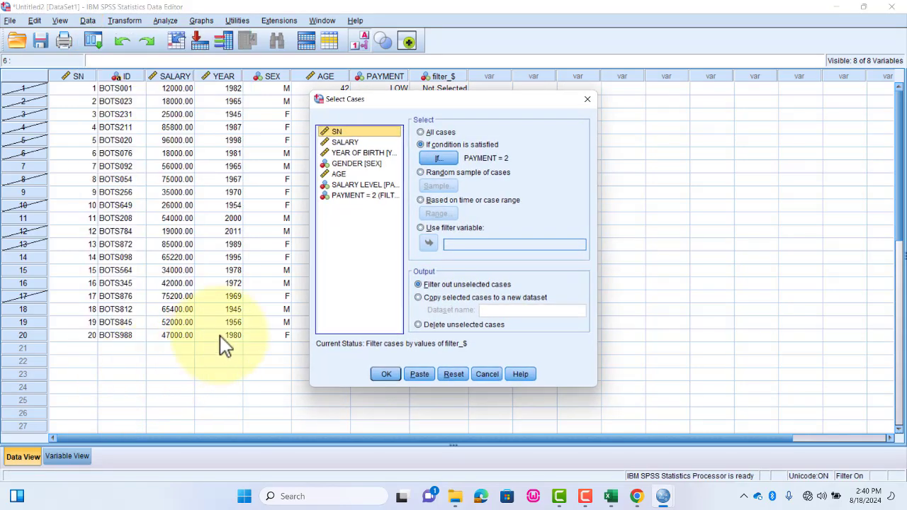
left_click(425, 132)
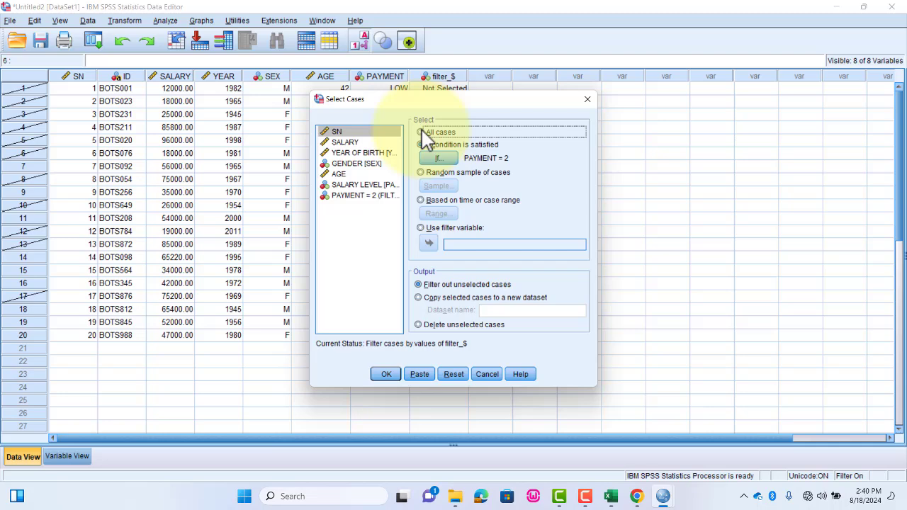
left_click(386, 374)
- From the data records, create a simple bar chart summarizing groups of cases, with GENDER on the category axis and bars representing number of cases
mouse_move(660, 496)
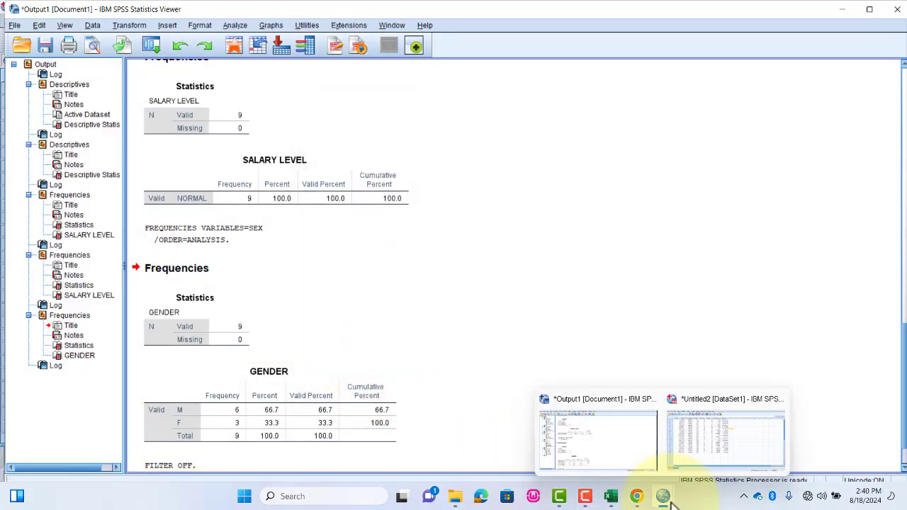
left_click(706, 453)
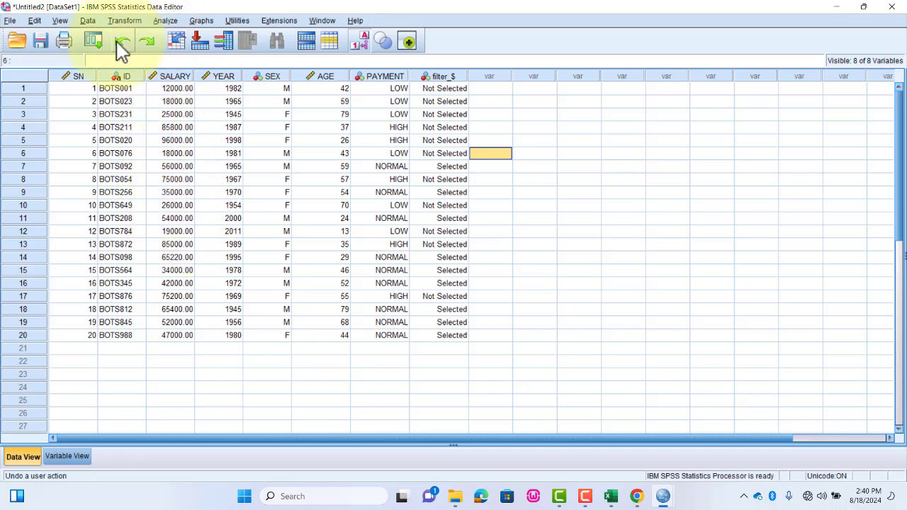
left_click(201, 21)
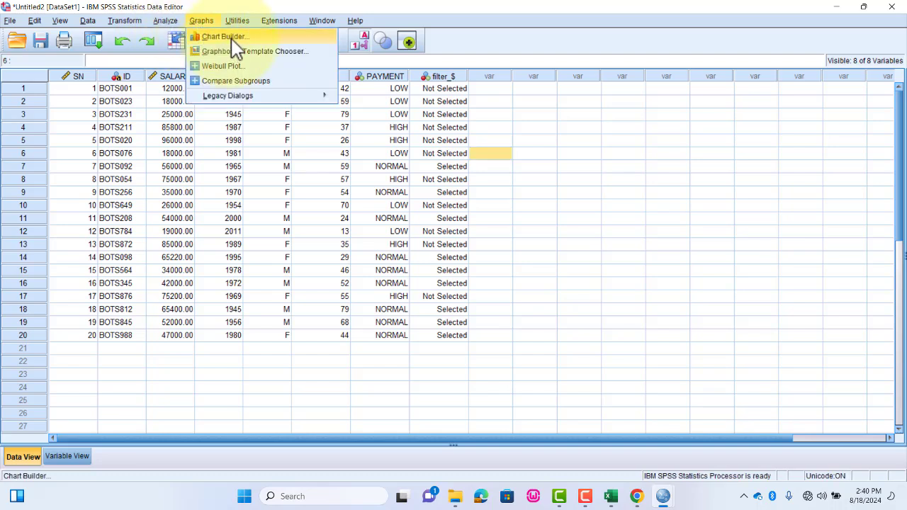
mouse_move(255, 97)
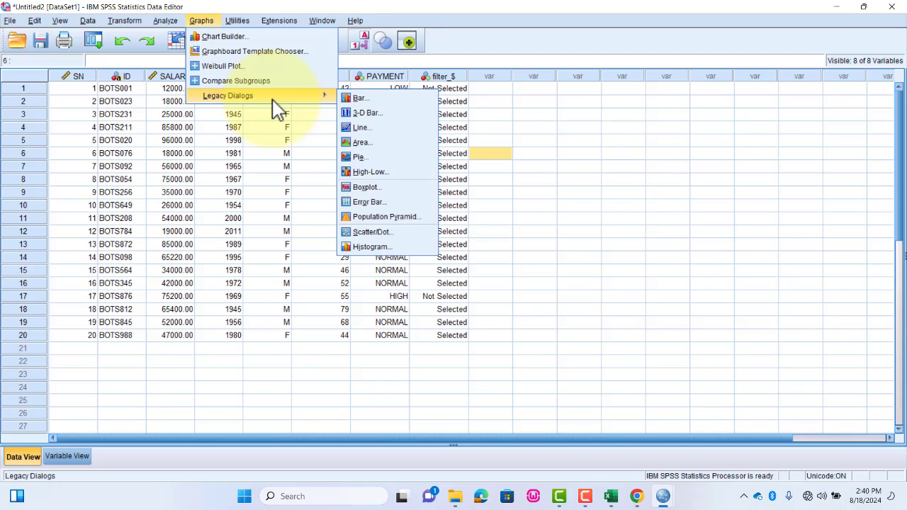
left_click(365, 99)
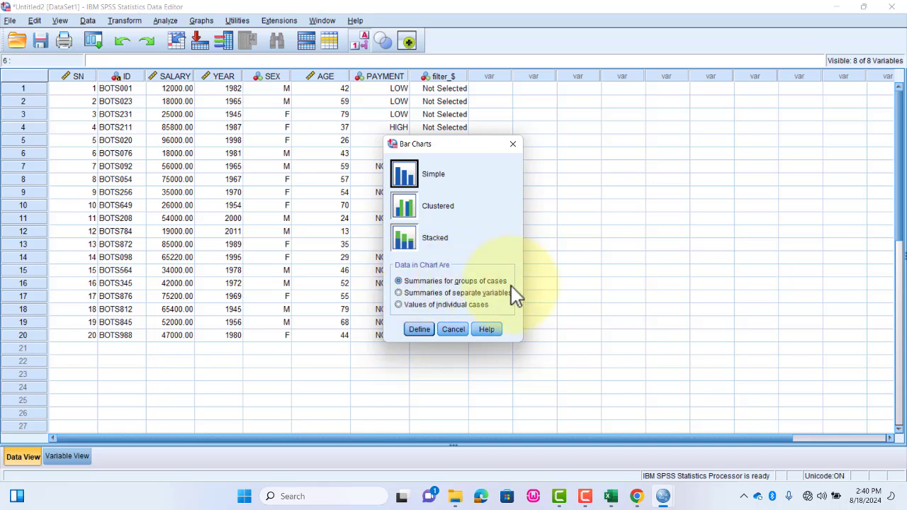
left_click(419, 330)
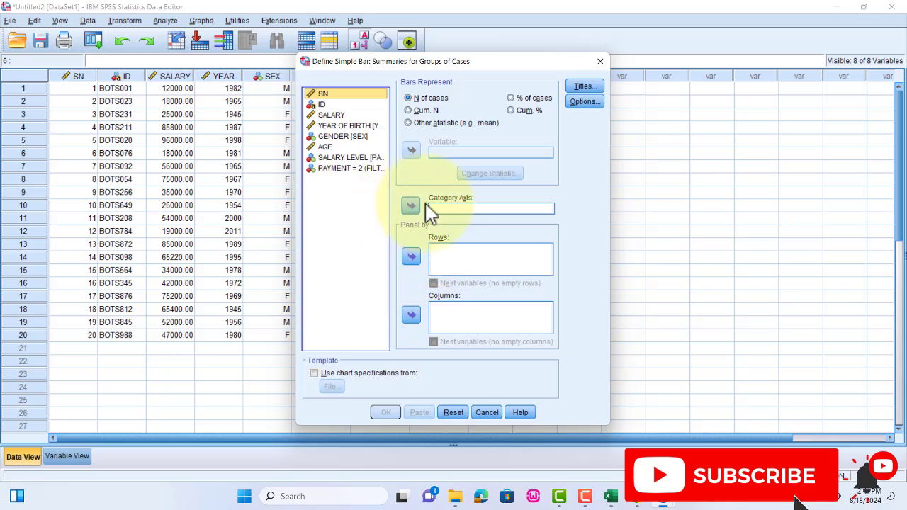
left_click(463, 206)
left_click(462, 207)
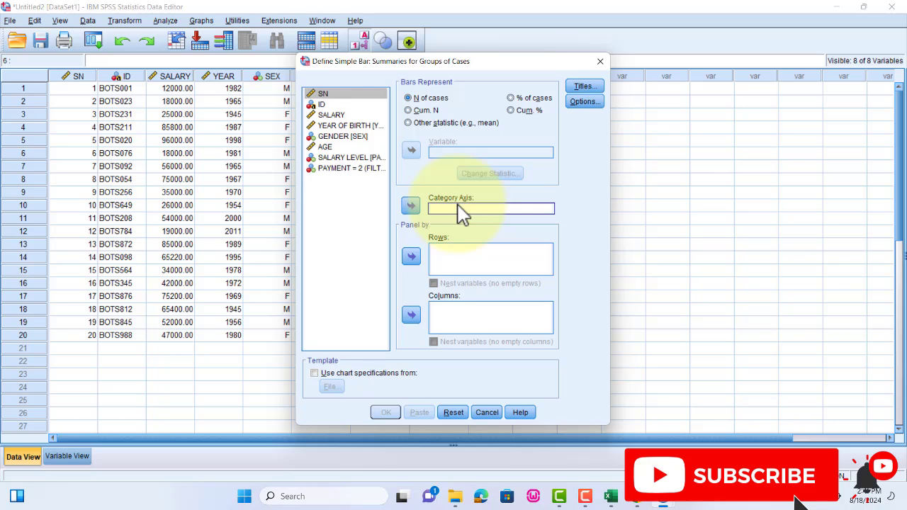
left_click(343, 141)
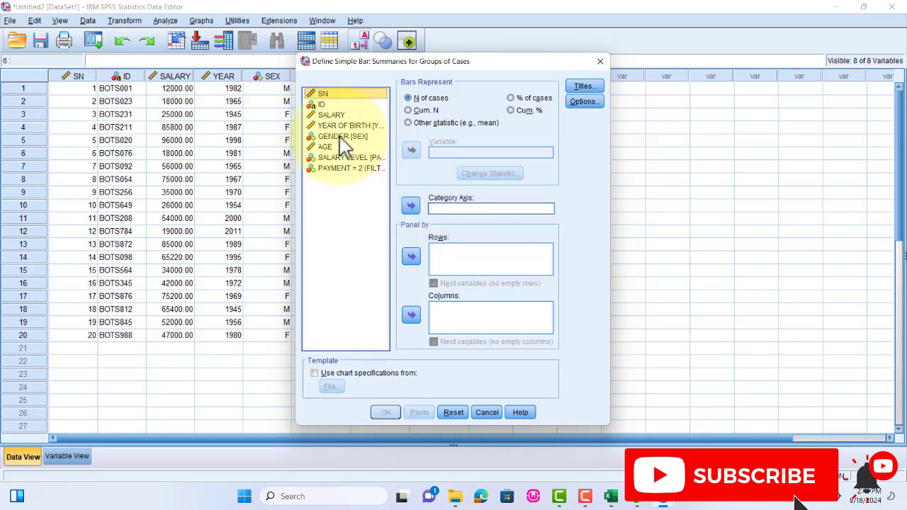
left_click(413, 207)
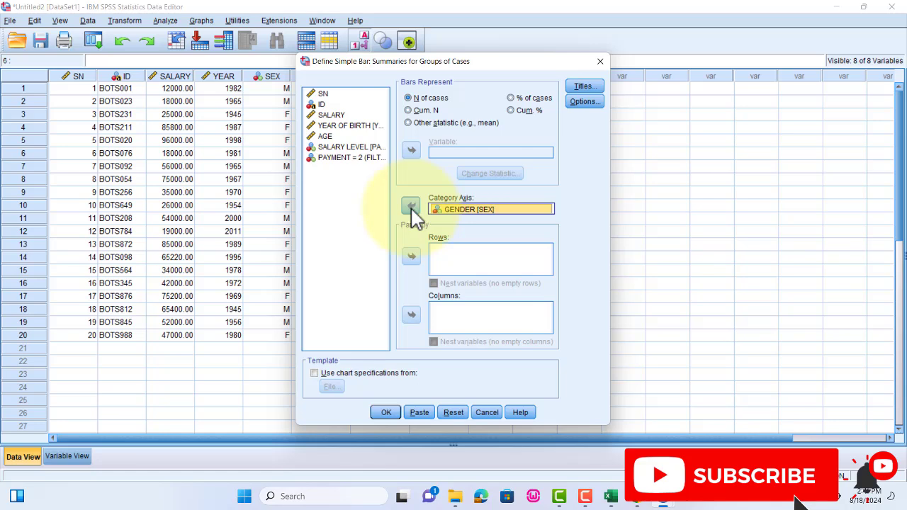
left_click(388, 413)
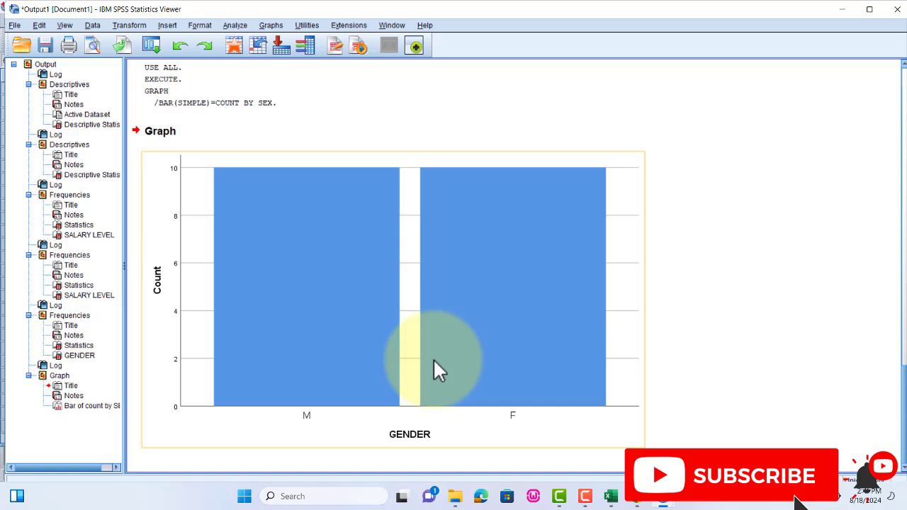
scroll(423, 355, "up", 5)
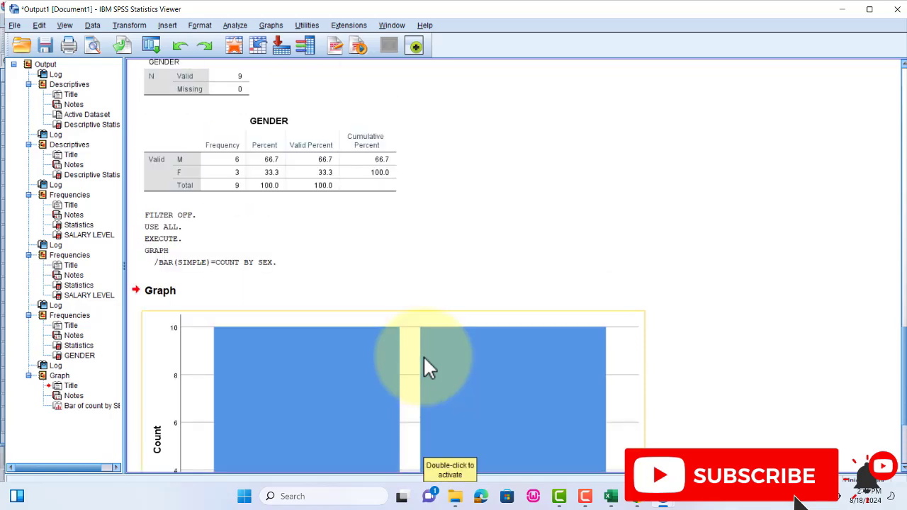
scroll(423, 355, "down", 5)
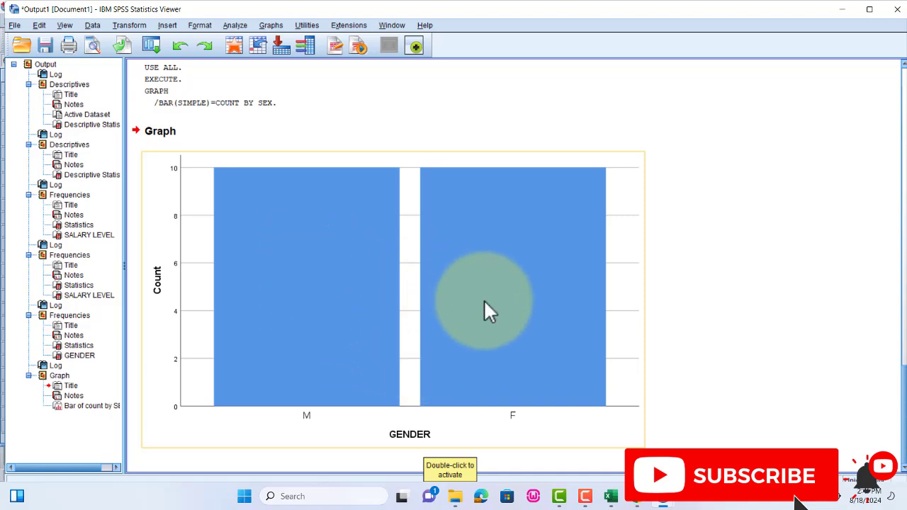
- Return to the data records and change SEX to F for records 6, 7 and 12
mouse_move(663, 496)
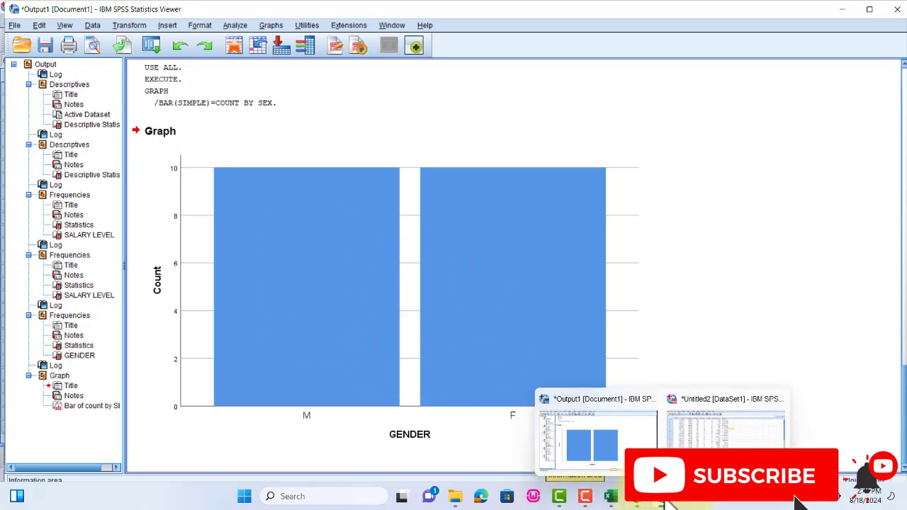
left_click(716, 425)
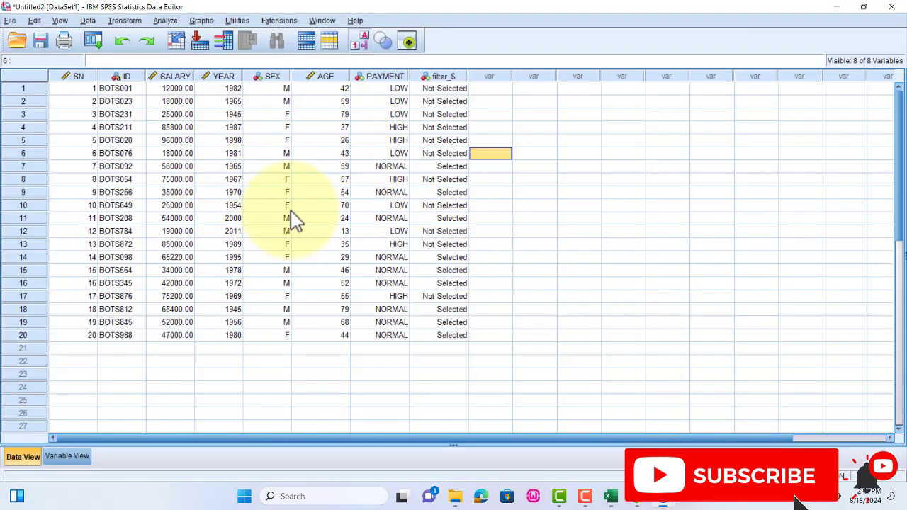
left_click(286, 154)
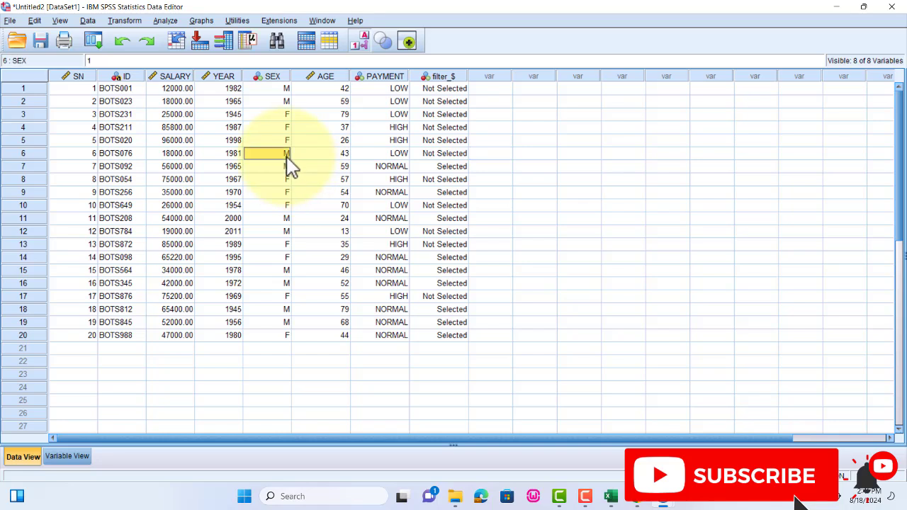
type("F")
left_click(283, 167)
type("F")
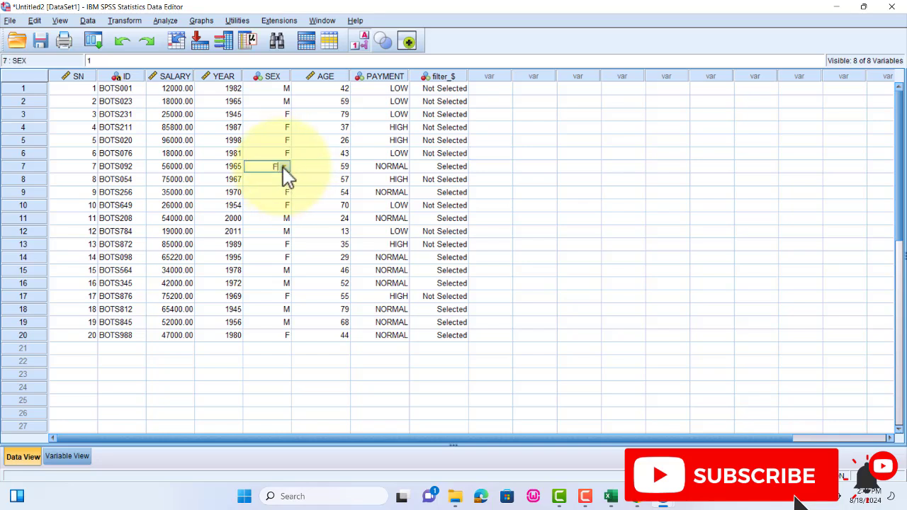
left_click(280, 234)
type("F")
left_click(320, 219)
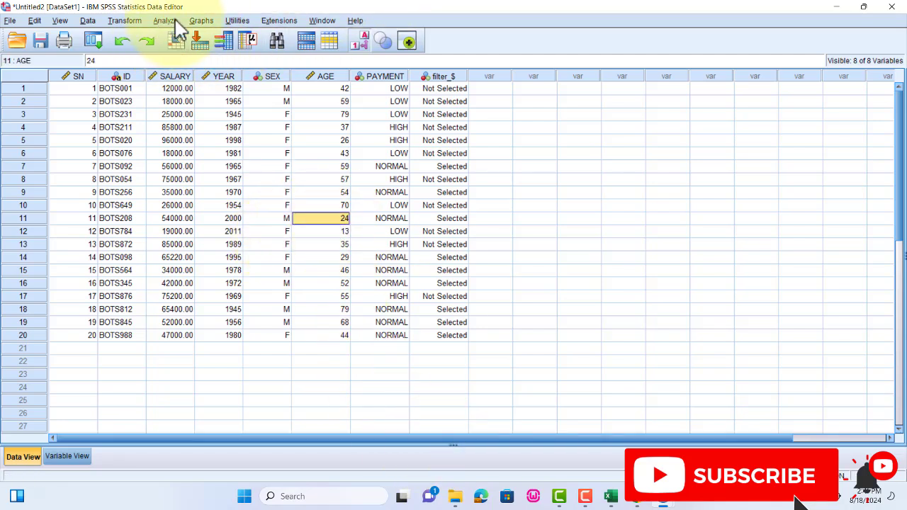
- Create another simple bar chart of the number of cases by GENDER from the edited records
left_click(202, 21)
mouse_move(222, 96)
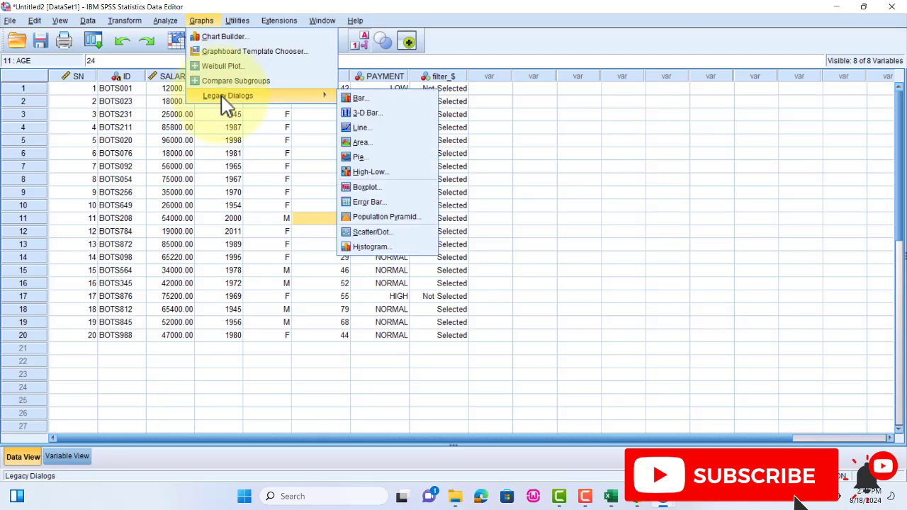
left_click(364, 101)
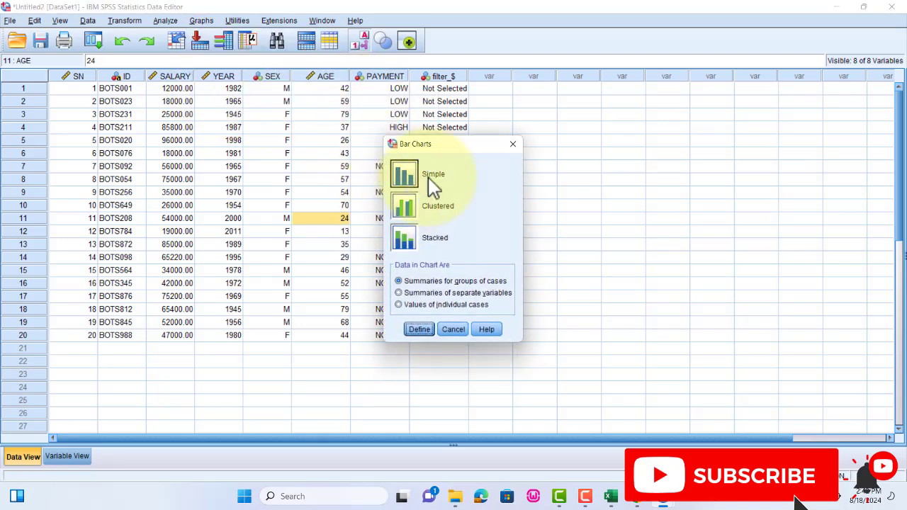
left_click(417, 329)
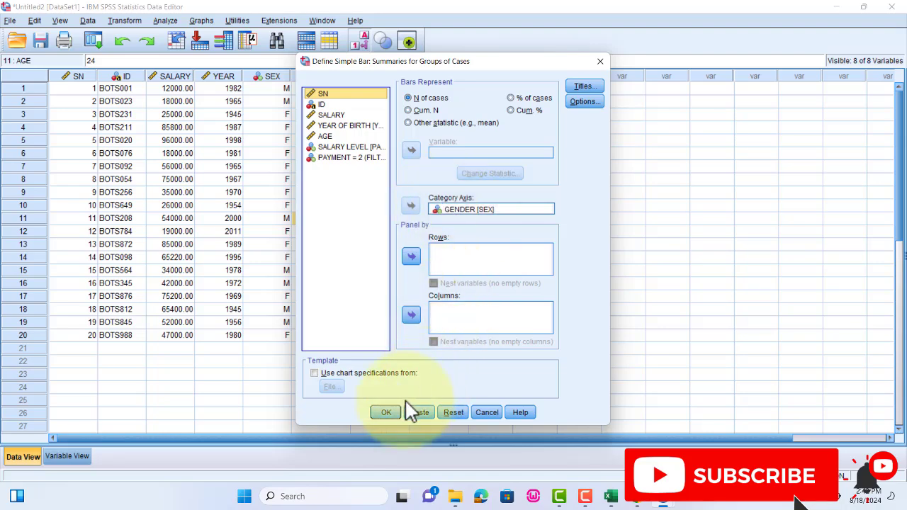
left_click(386, 411)
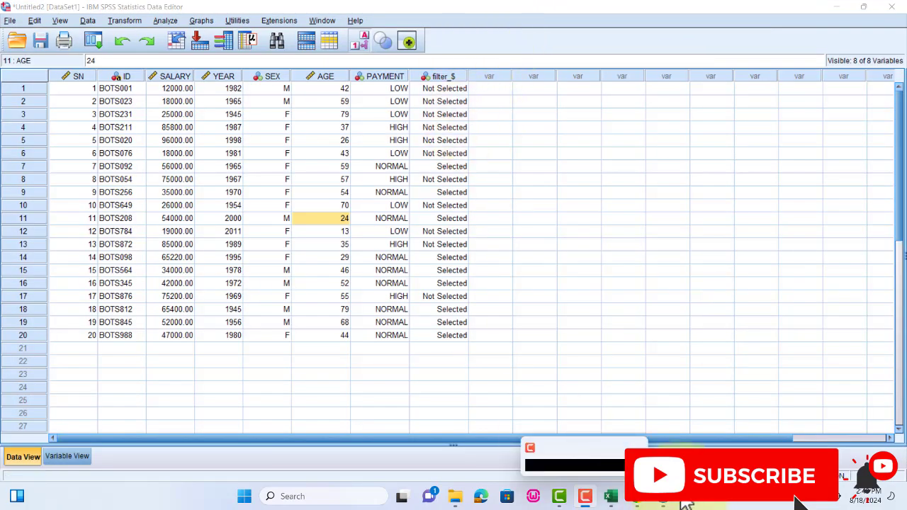
- Switch to the output and open the second GENDER count bar chart in the Chart Editor
mouse_move(665, 502)
left_click(593, 450)
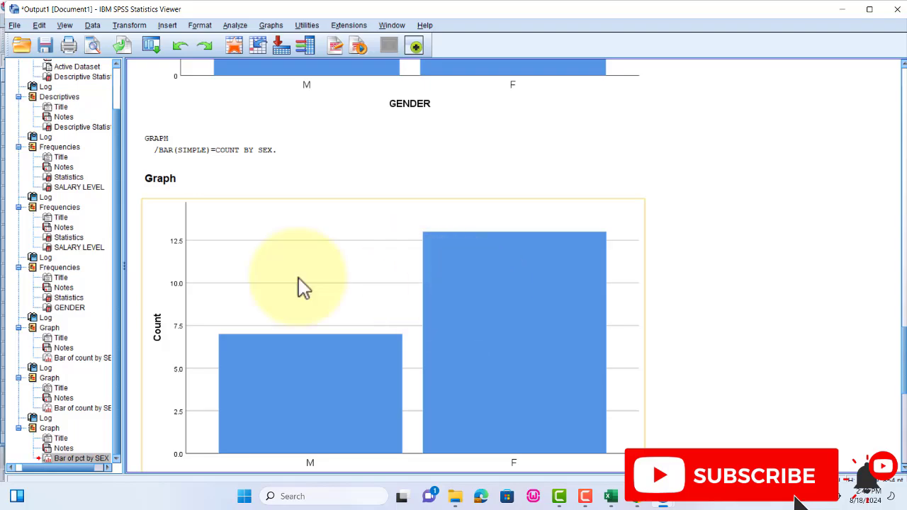
left_click(486, 297)
double_click(486, 297)
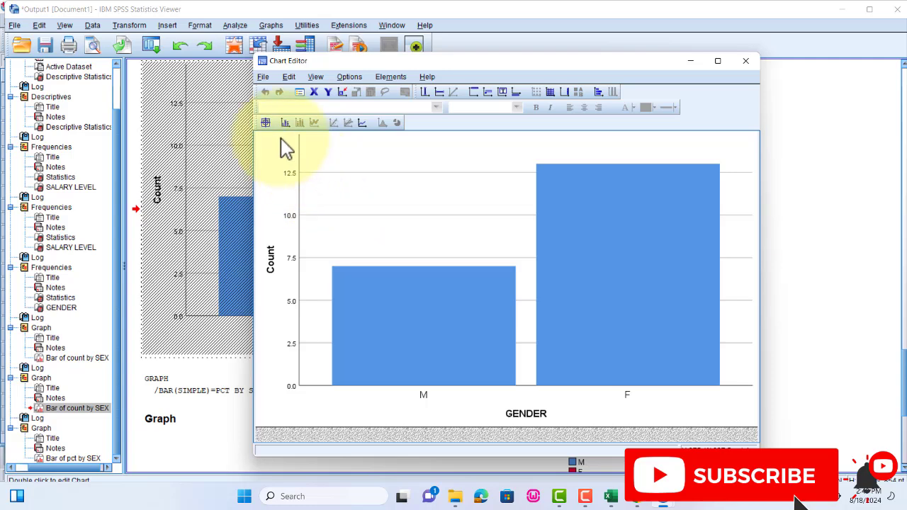
- Add data labels to the M and F bars of the GENDER count chart and close the Chart Editor
left_click(266, 124)
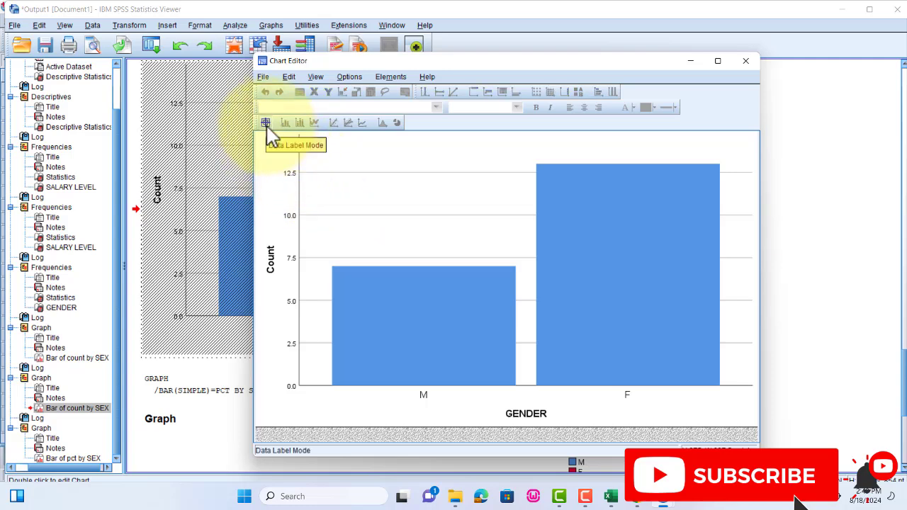
left_click(405, 323)
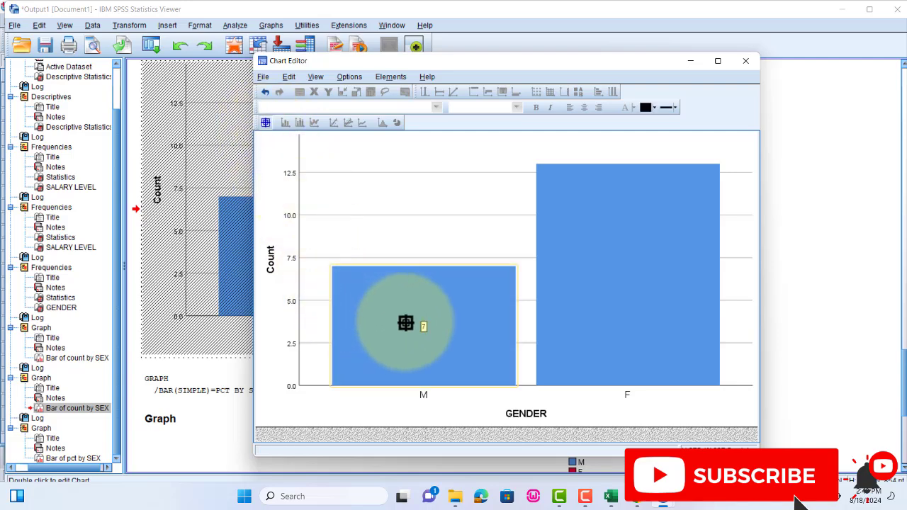
left_click(618, 167)
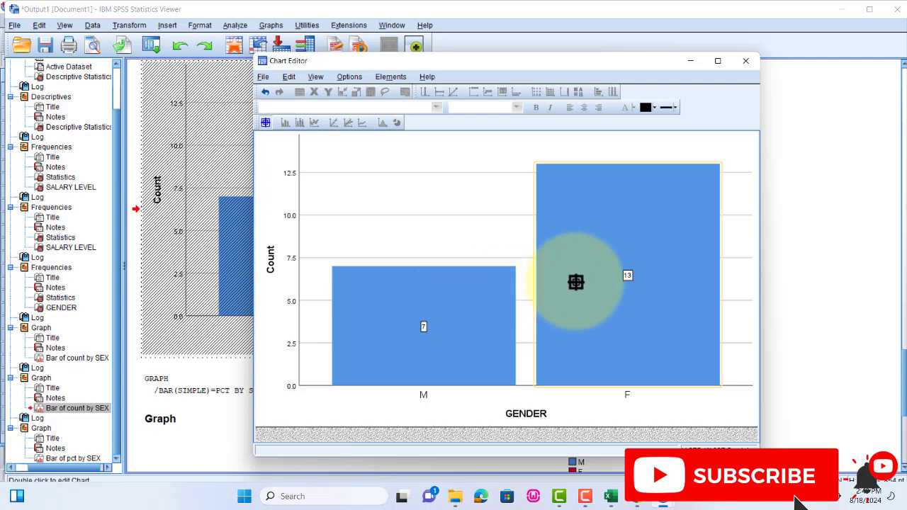
left_click(746, 60)
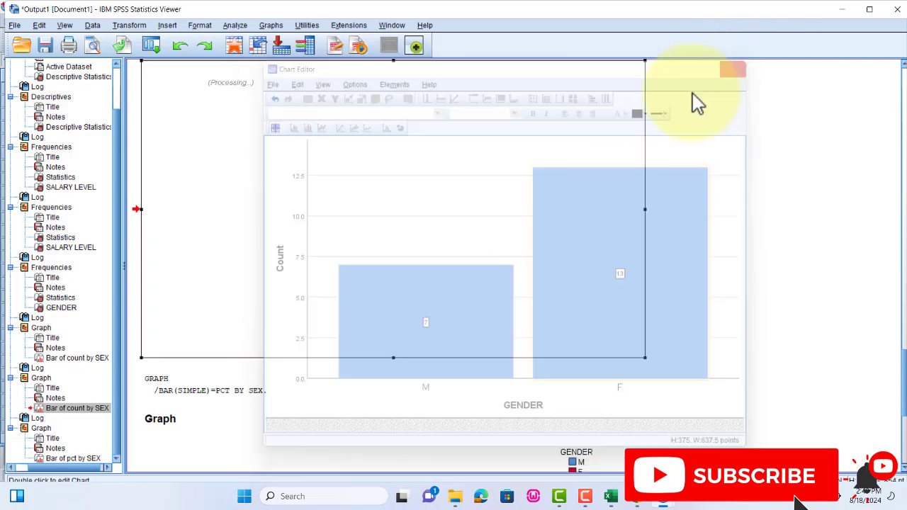
scroll(499, 198, "up", 3)
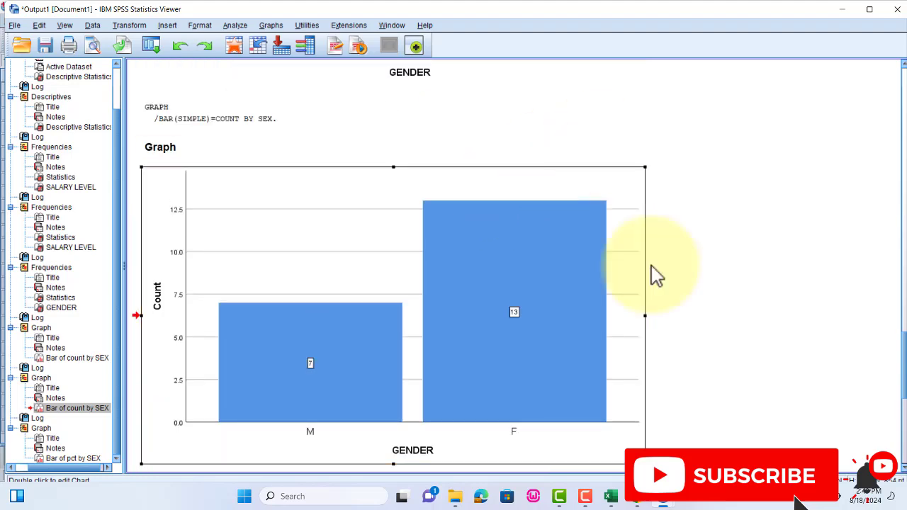
- From the data records, create a simple bar chart for groups of cases, with bars representing % of cases and GENDER on the category axis
mouse_move(662, 496)
left_click(741, 432)
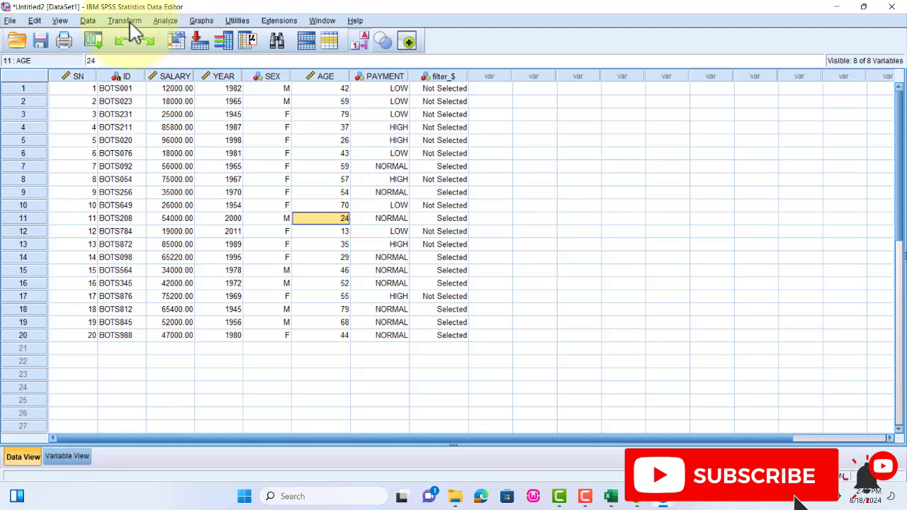
left_click(204, 21)
mouse_move(234, 99)
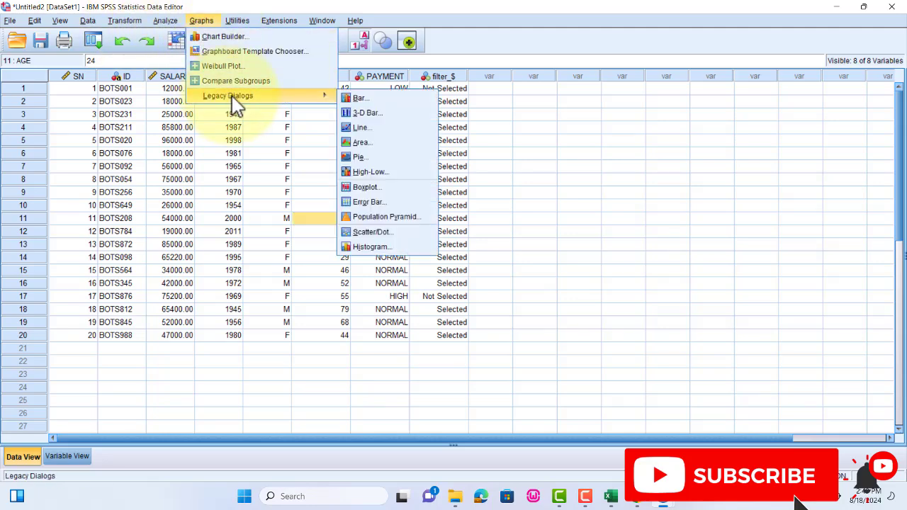
left_click(384, 100)
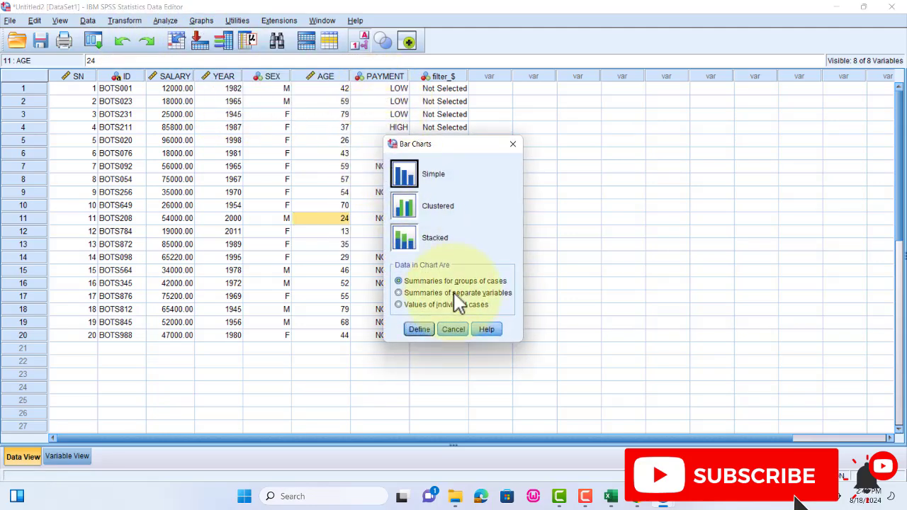
left_click(421, 329)
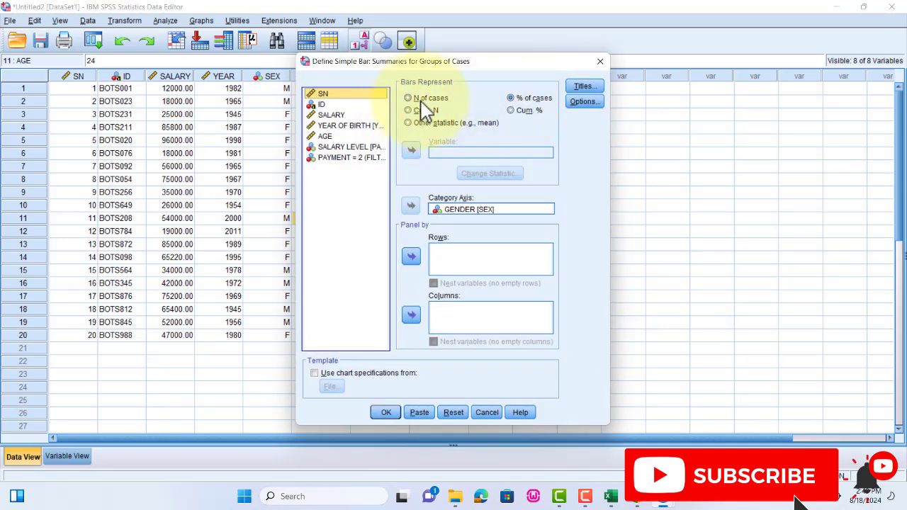
left_click(510, 98)
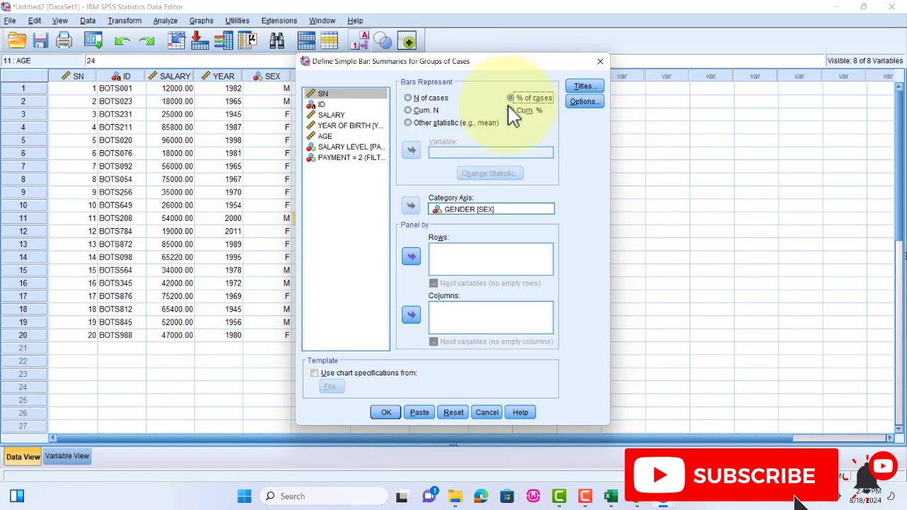
left_click(462, 210)
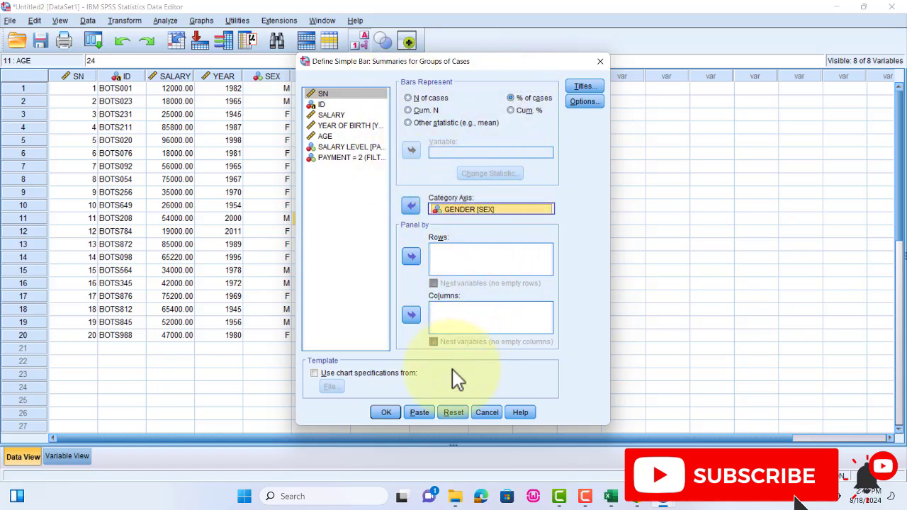
left_click(386, 412)
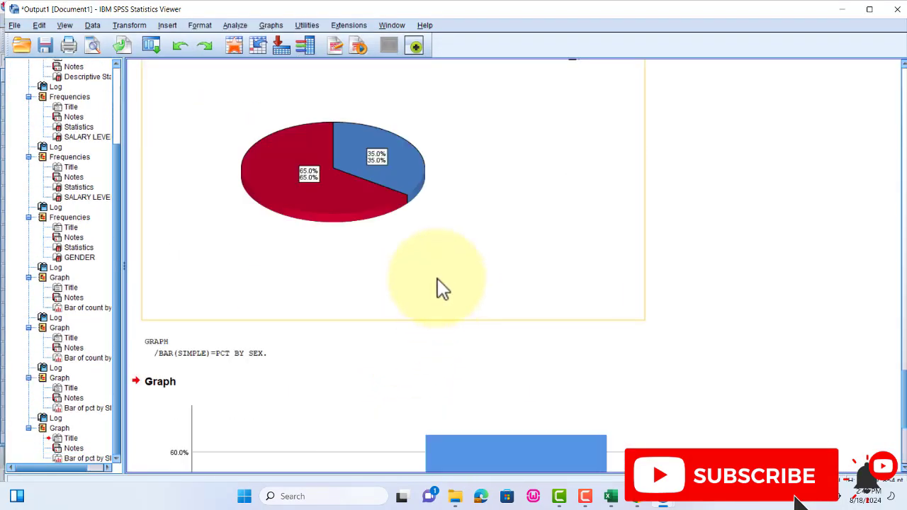
- Open the new GENDER percentage bar chart for editing, add data labels to the M and F bars, and close the Chart Editor
scroll(445, 278, "down", 5)
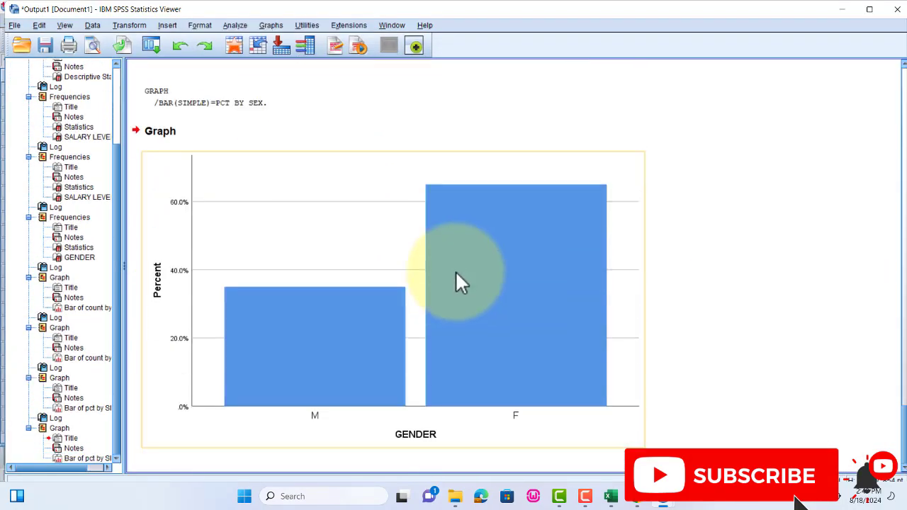
left_click(333, 342)
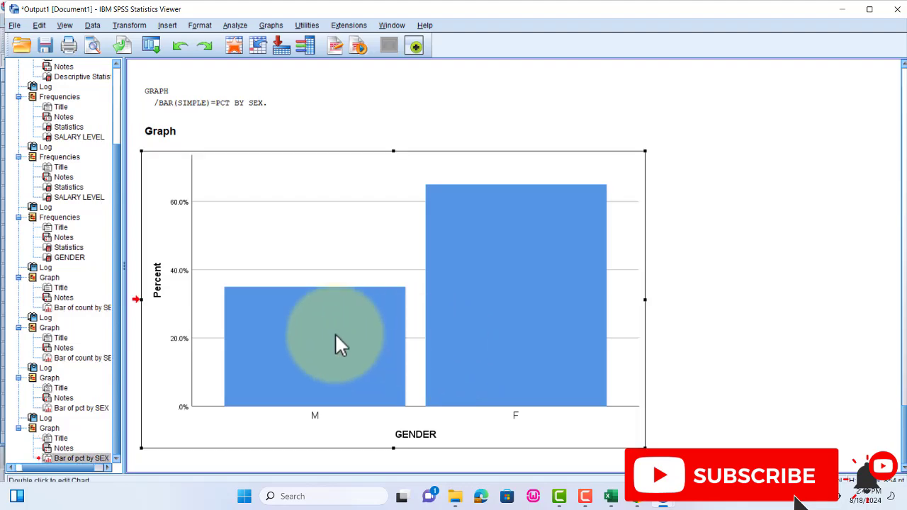
double_click(315, 320)
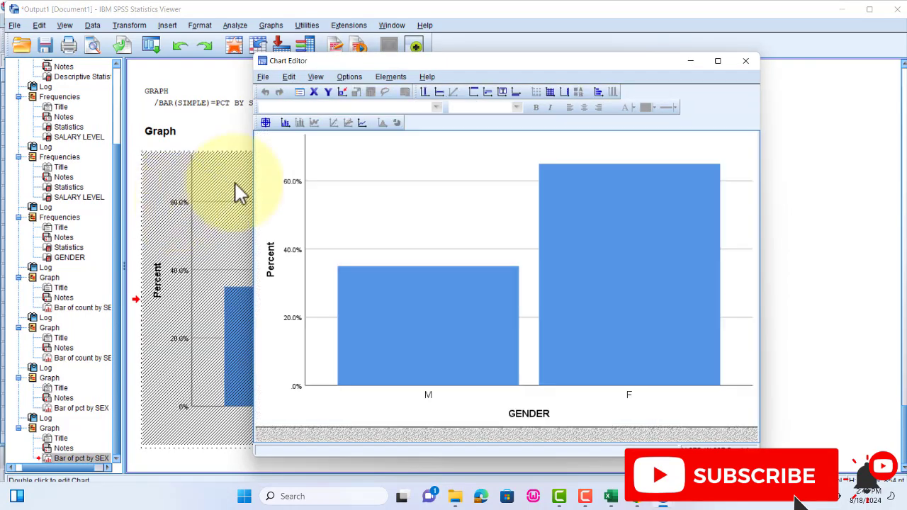
left_click(265, 123)
left_click(428, 330)
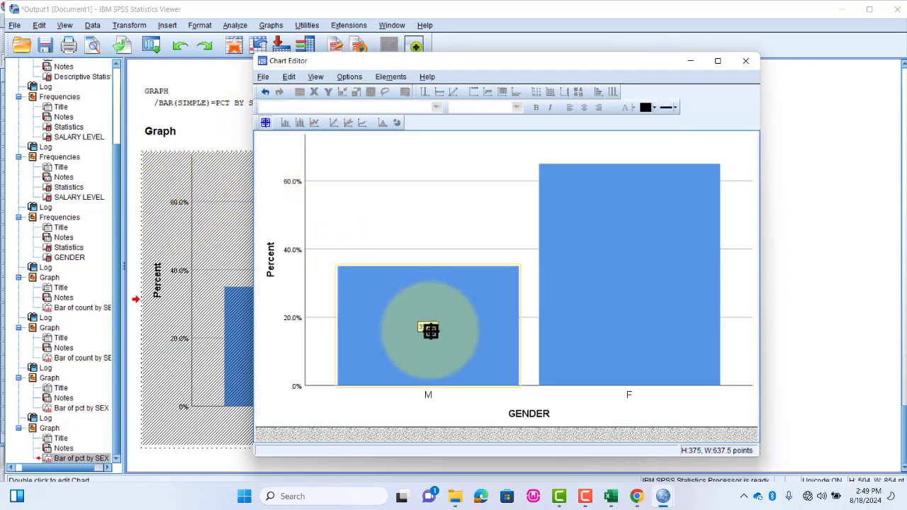
left_click(612, 306)
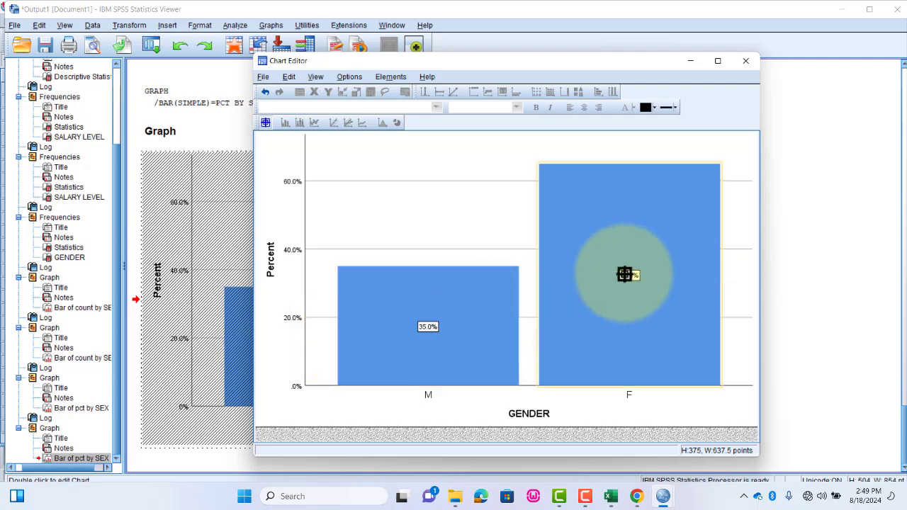
left_click(745, 60)
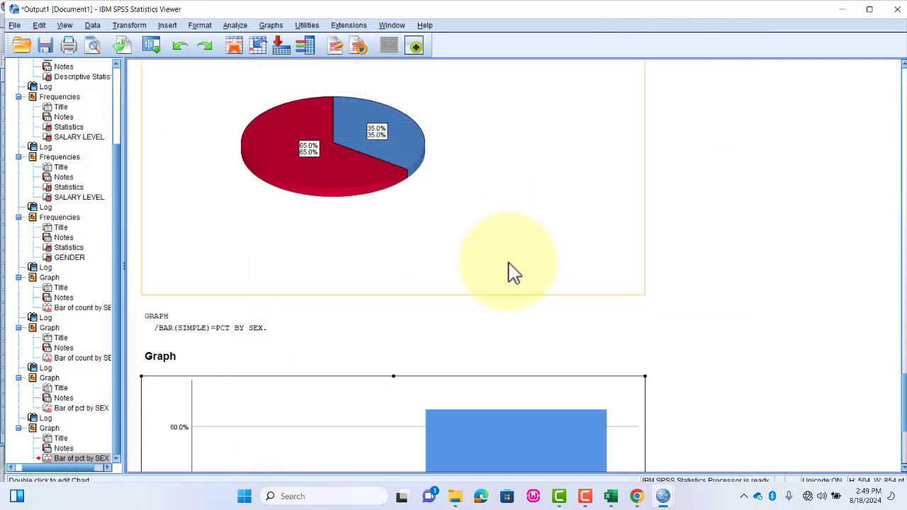
scroll(489, 315, "down", 5)
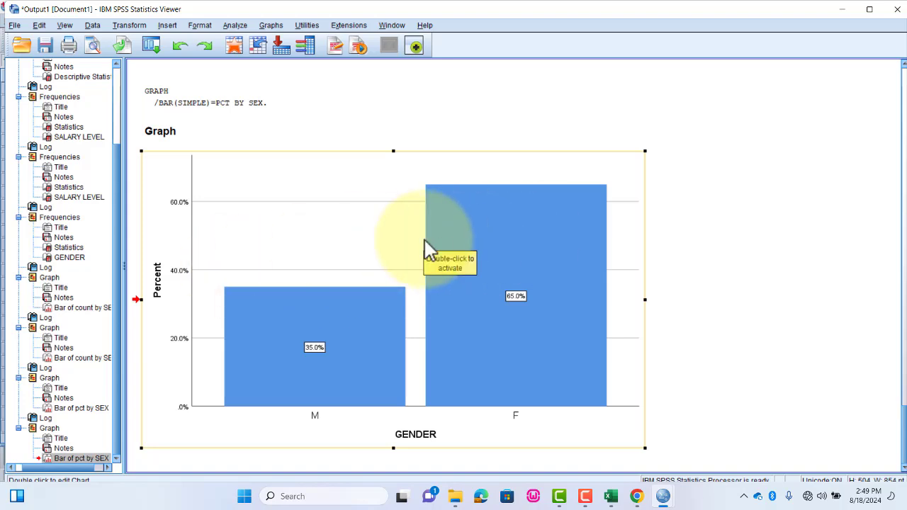
- Reopen the labelled GENDER percentage chart for editing and change its element type from Bar to Pie
double_click(502, 226)
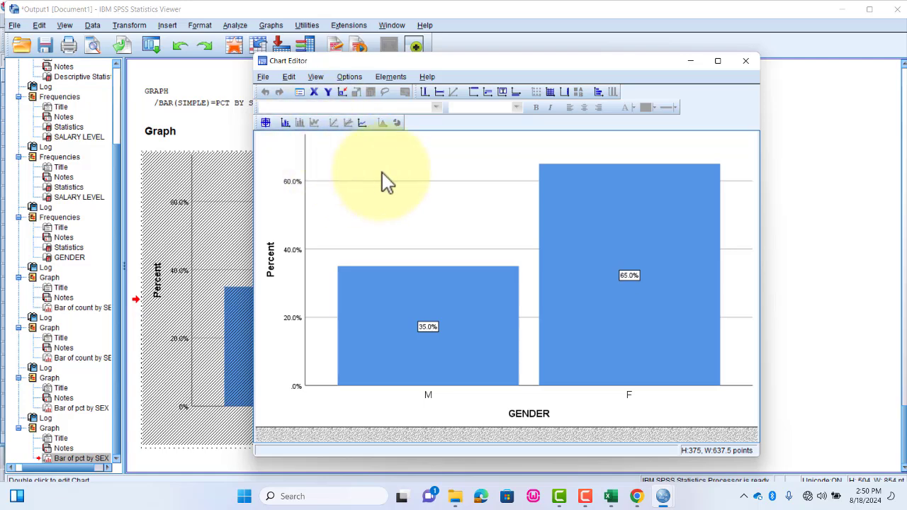
left_click(289, 77)
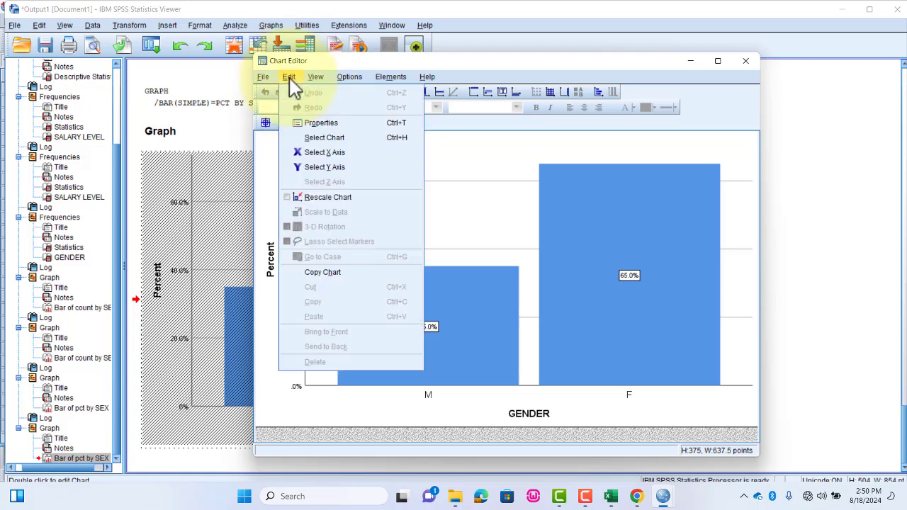
left_click(319, 123)
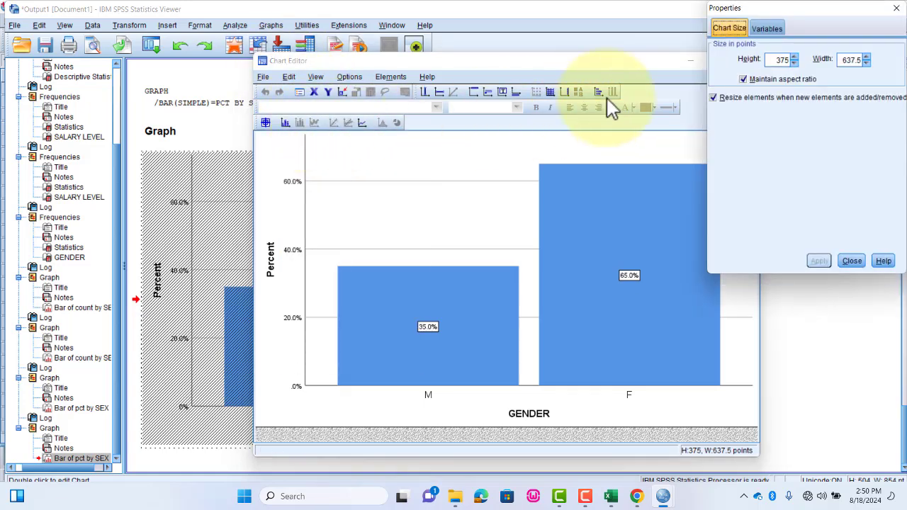
left_click(767, 30)
left_click(761, 78)
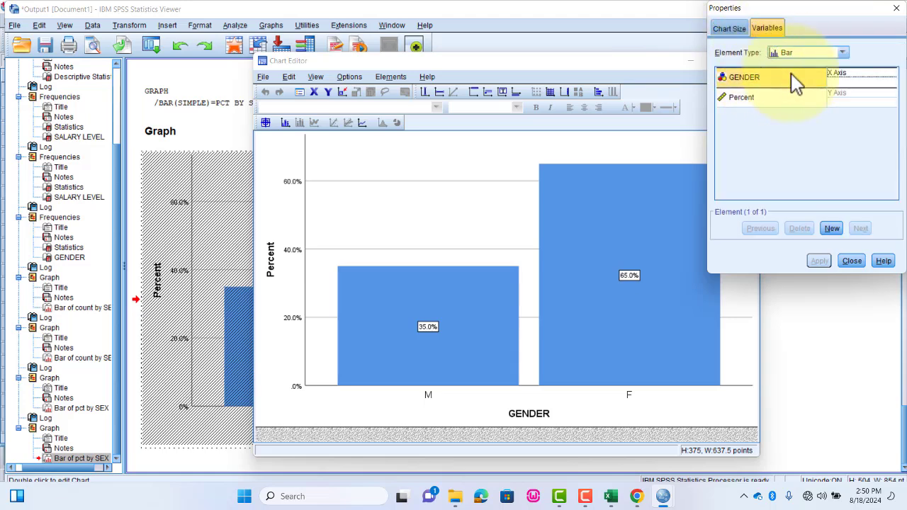
left_click(831, 54)
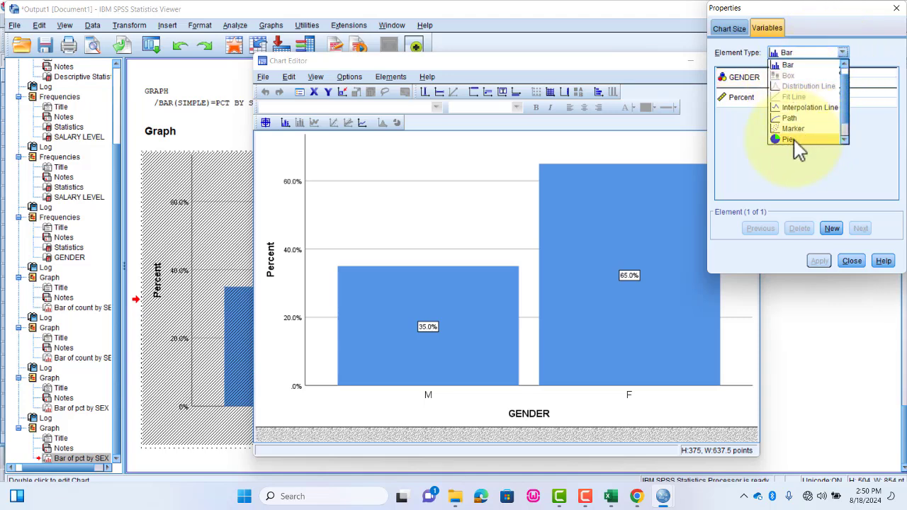
left_click(788, 139)
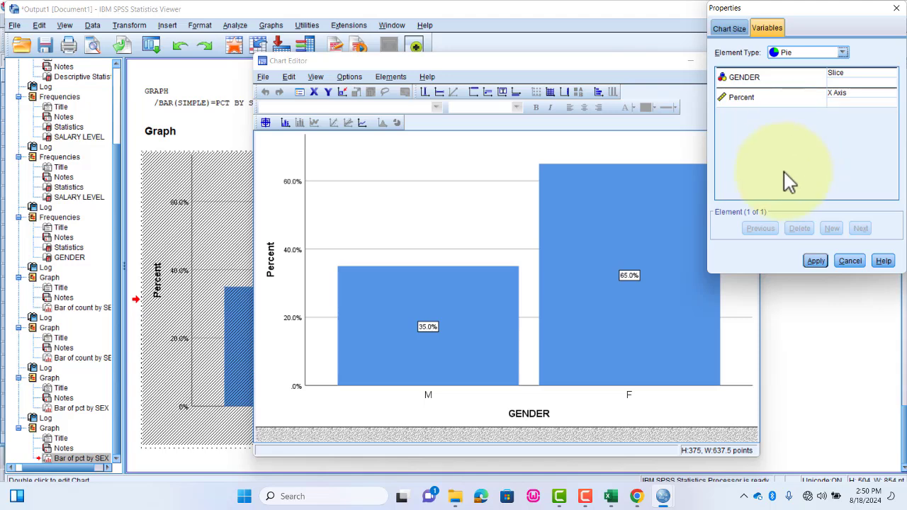
left_click(815, 261)
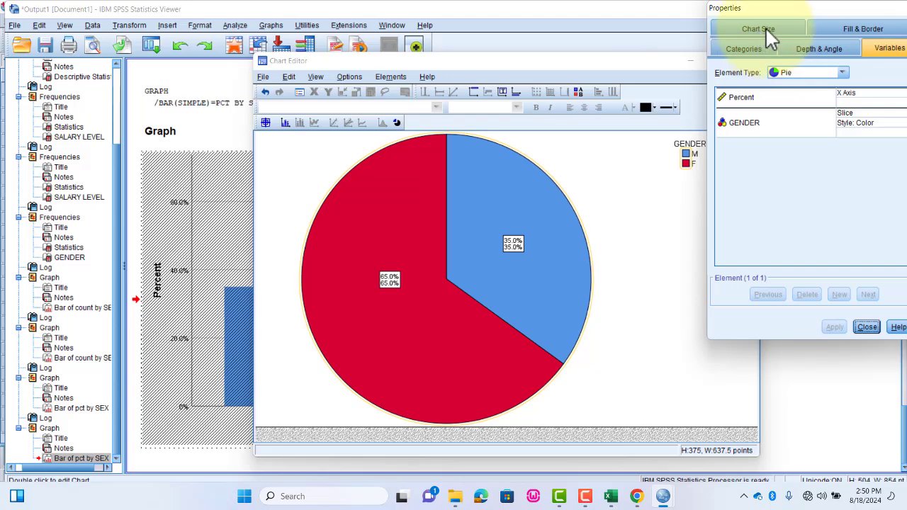
- Apply the 3-D effect with 5% depth to the GENDER pie chart and close the Chart Editor
left_click_drag(797, 9, 734, 9)
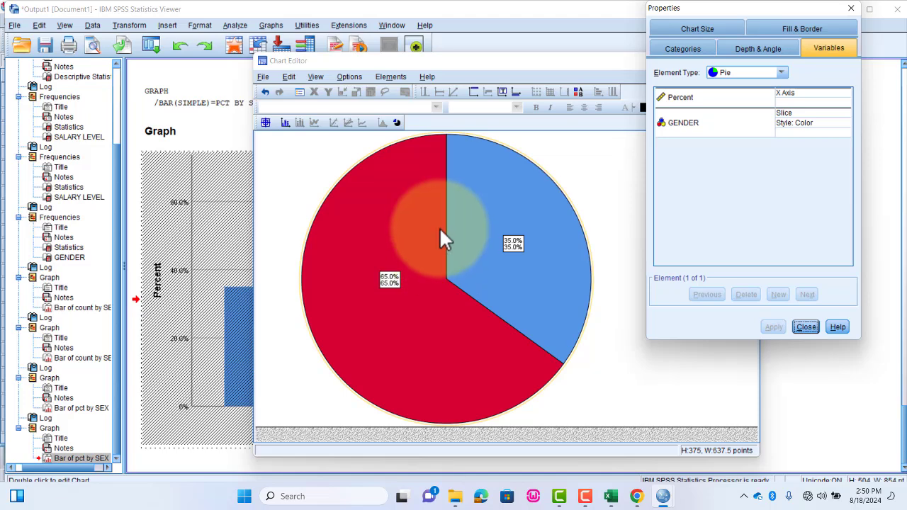
left_click(752, 50)
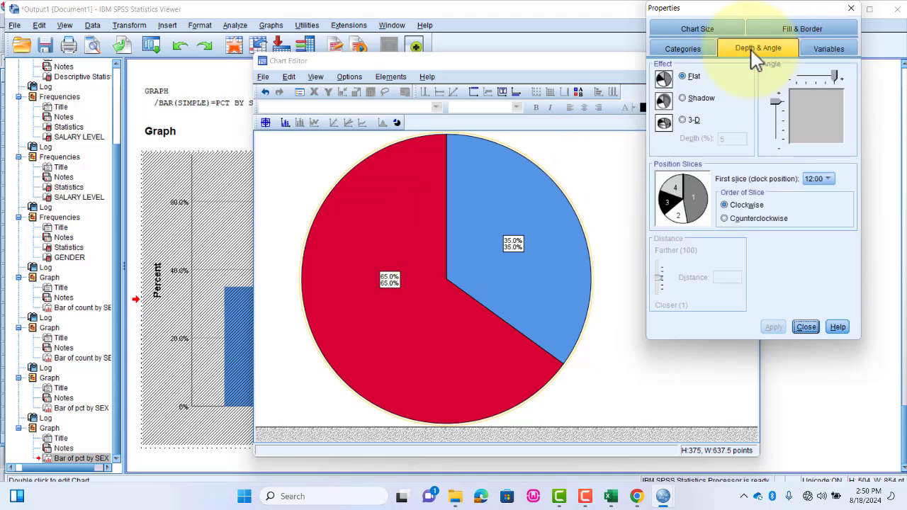
left_click(682, 119)
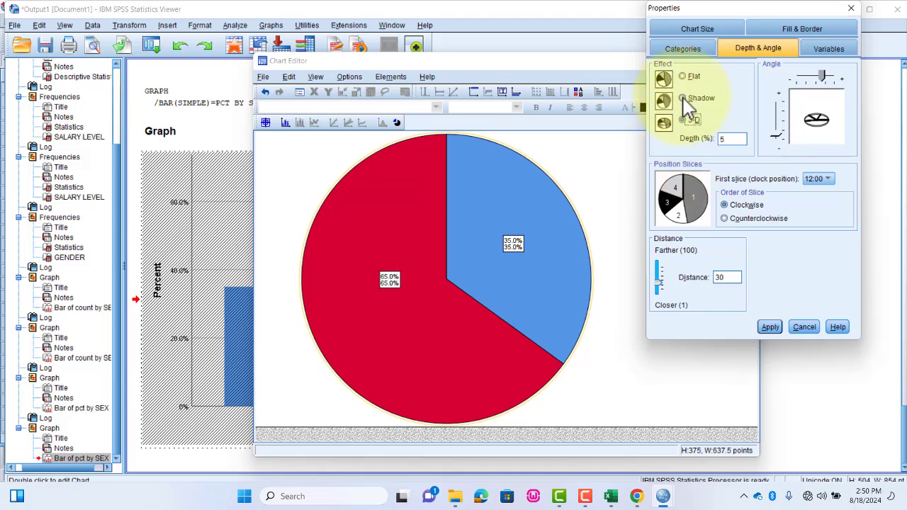
left_click(684, 99)
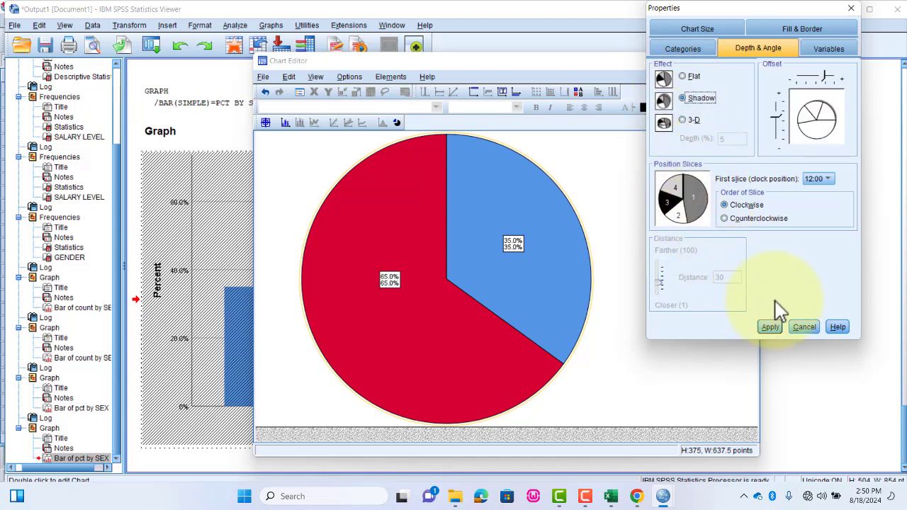
left_click(685, 121)
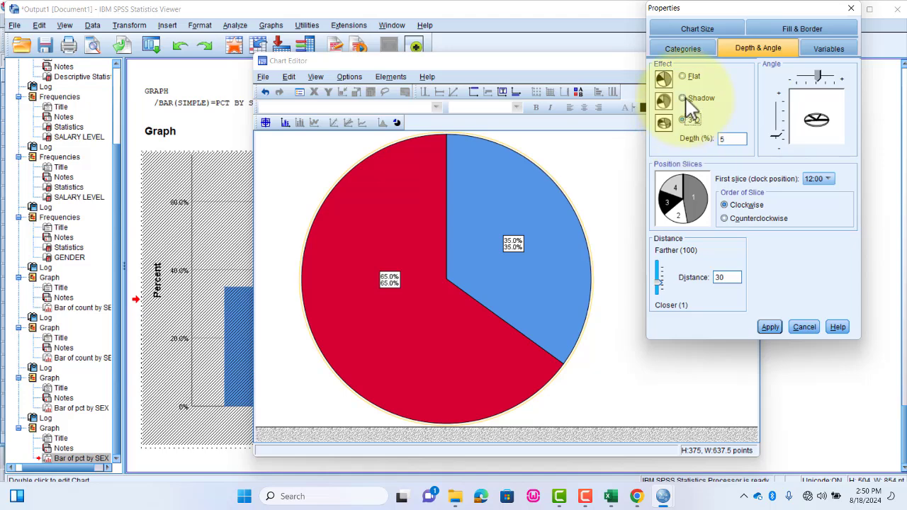
left_click(769, 326)
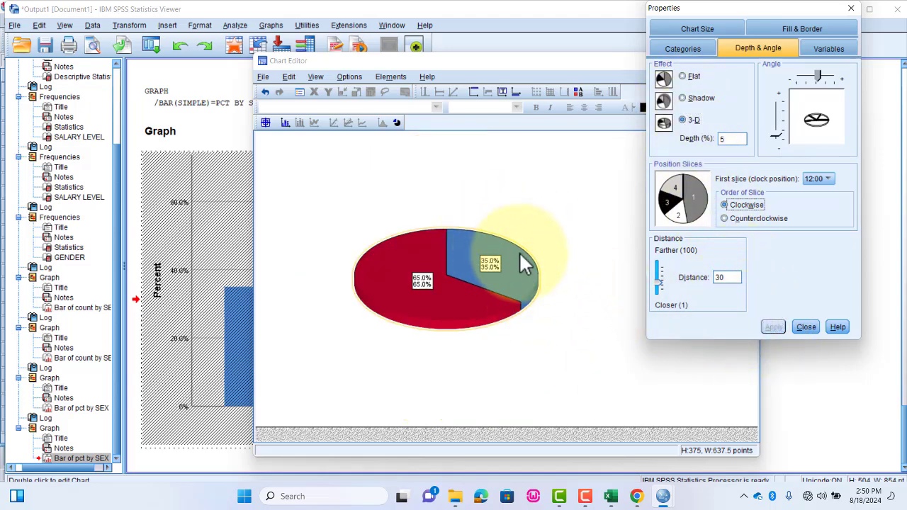
left_click(806, 328)
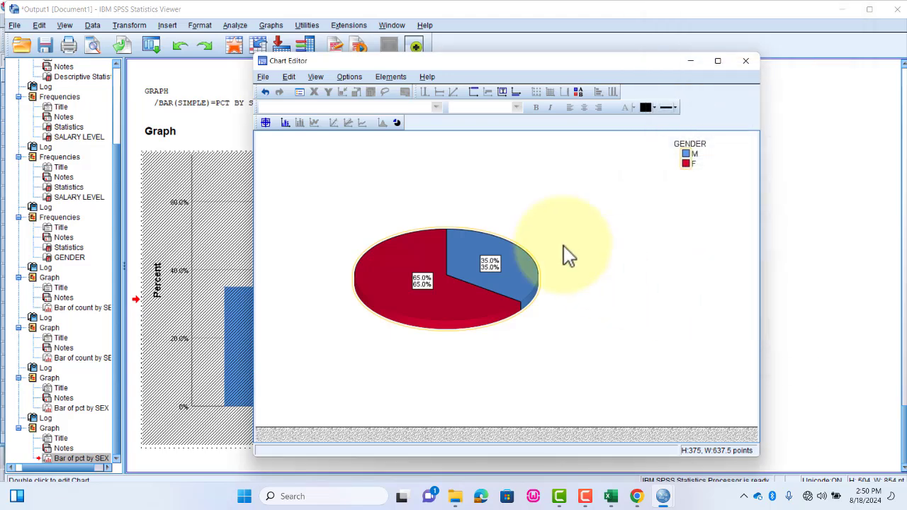
left_click(747, 62)
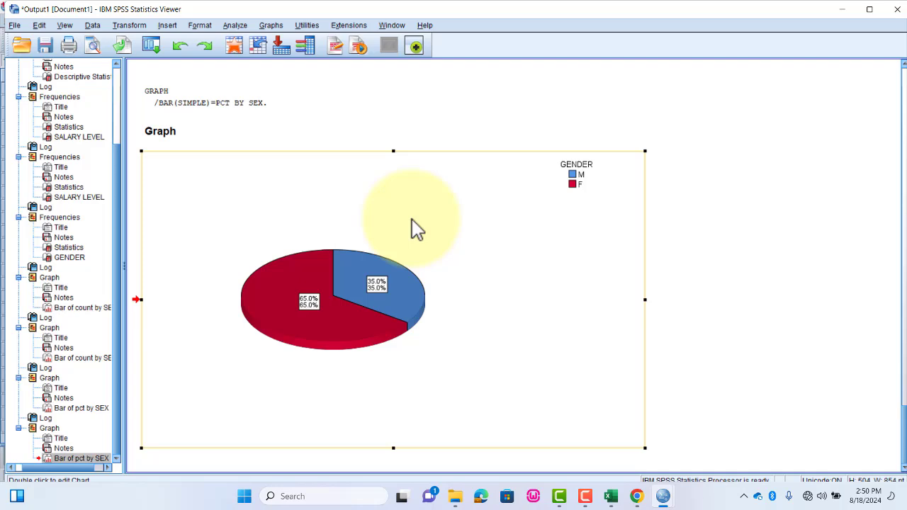
scroll(411, 218, "up", 3)
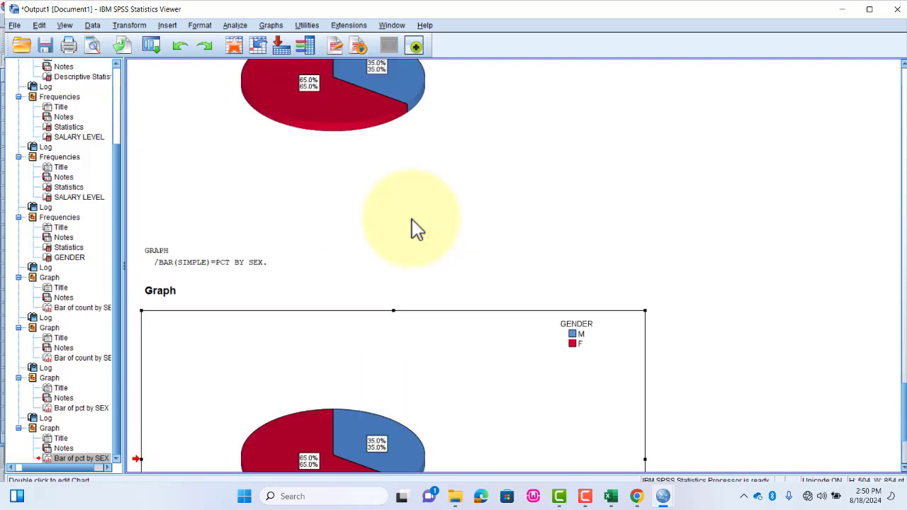
scroll(416, 228, "down", 3)
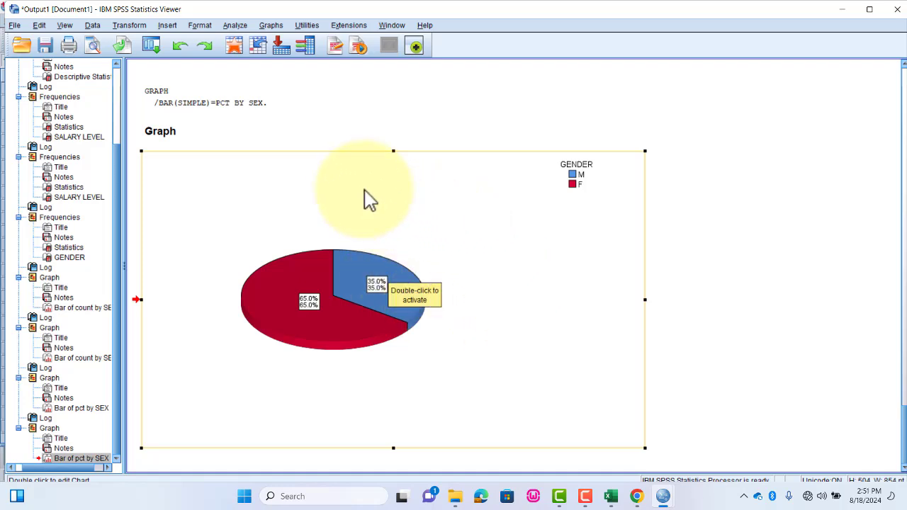
scroll(363, 190, "up", 2)
scroll(354, 182, "down", 2)
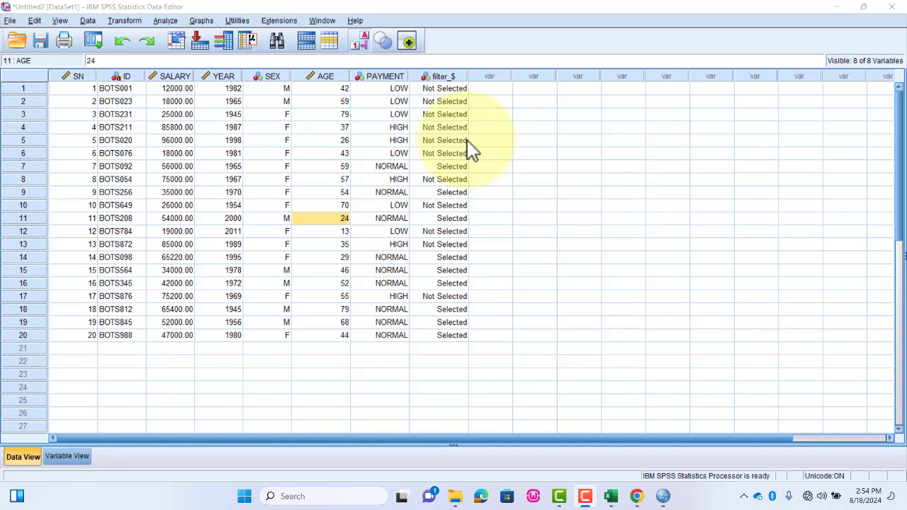
- Create a simple boxplot from summaries of separate variables, with boxes representing SALARY and missing values excluded listwise
left_click(200, 21)
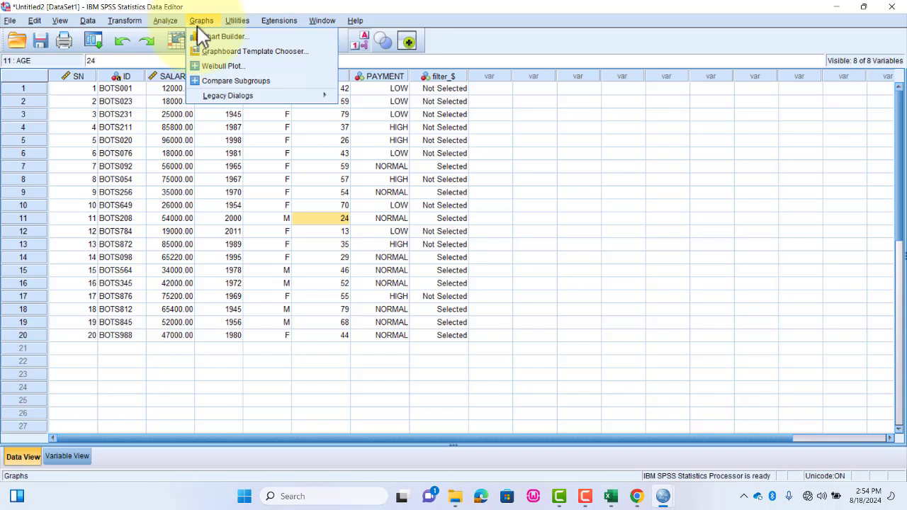
mouse_move(220, 95)
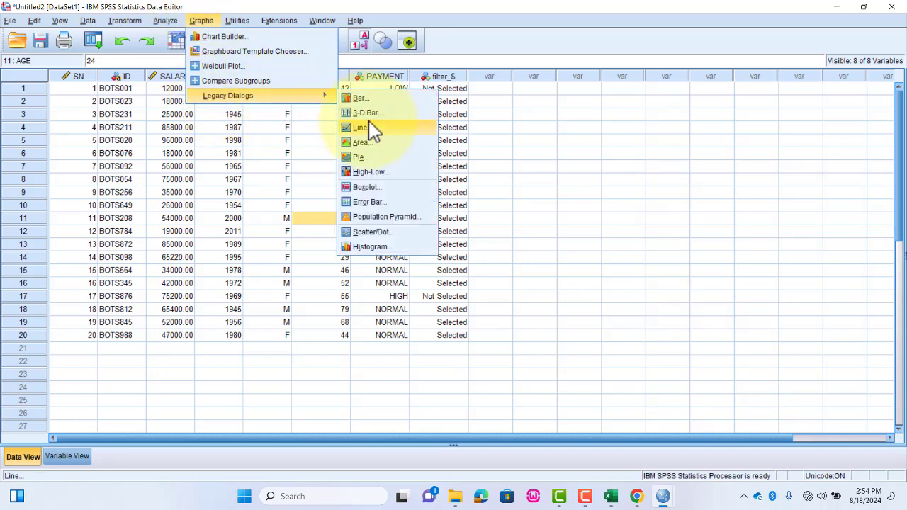
left_click(369, 187)
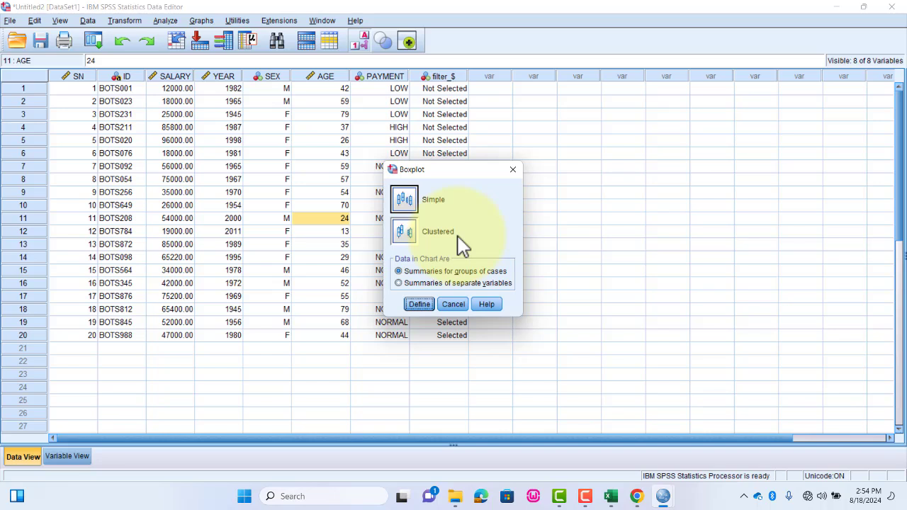
left_click(442, 283)
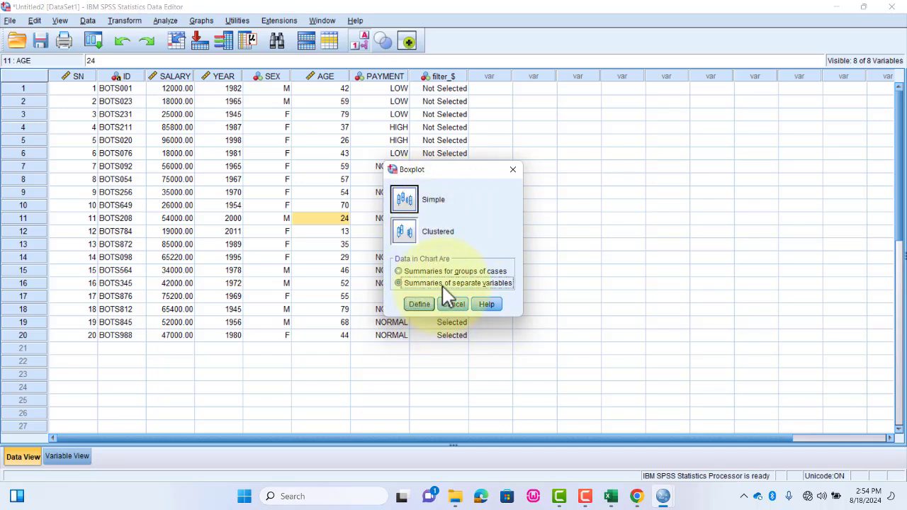
left_click(419, 304)
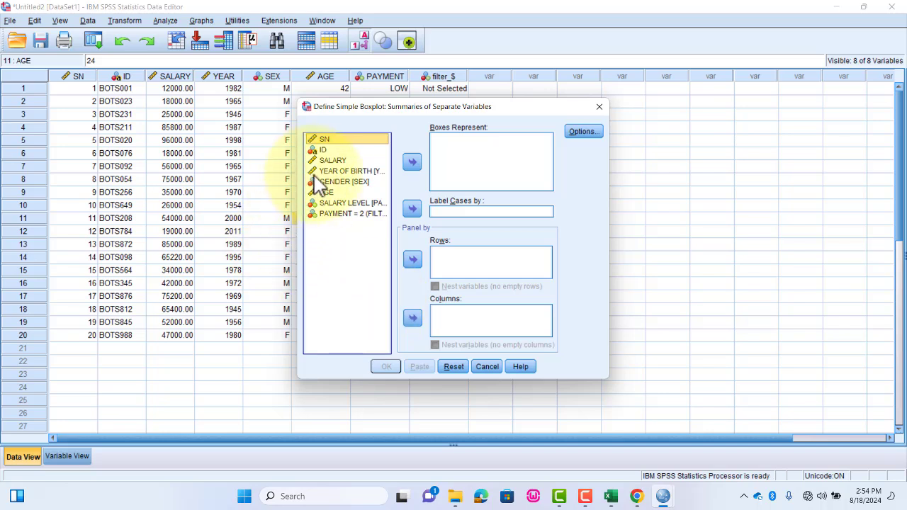
left_click(347, 161)
left_click(411, 163)
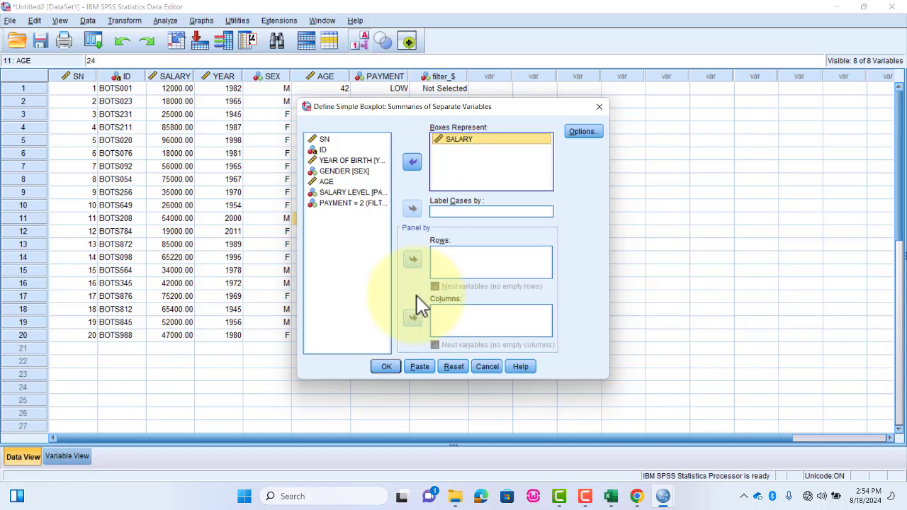
left_click(583, 131)
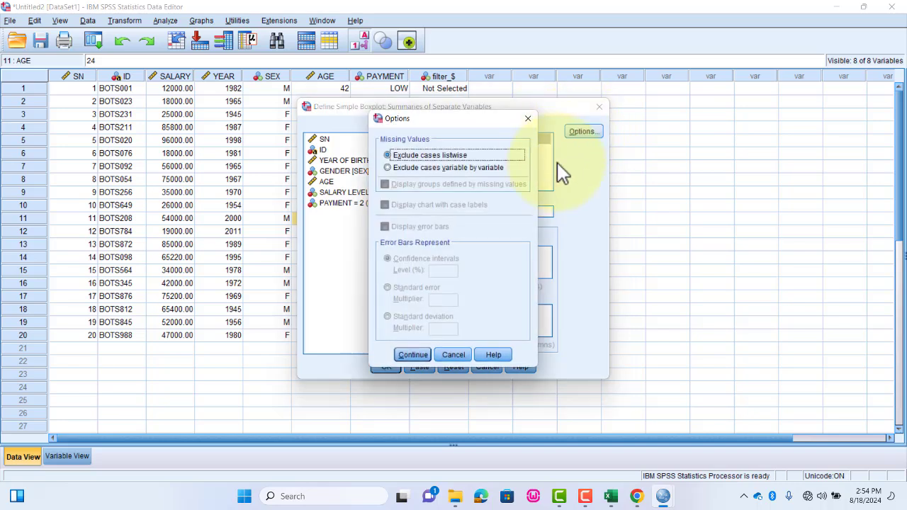
left_click(419, 352)
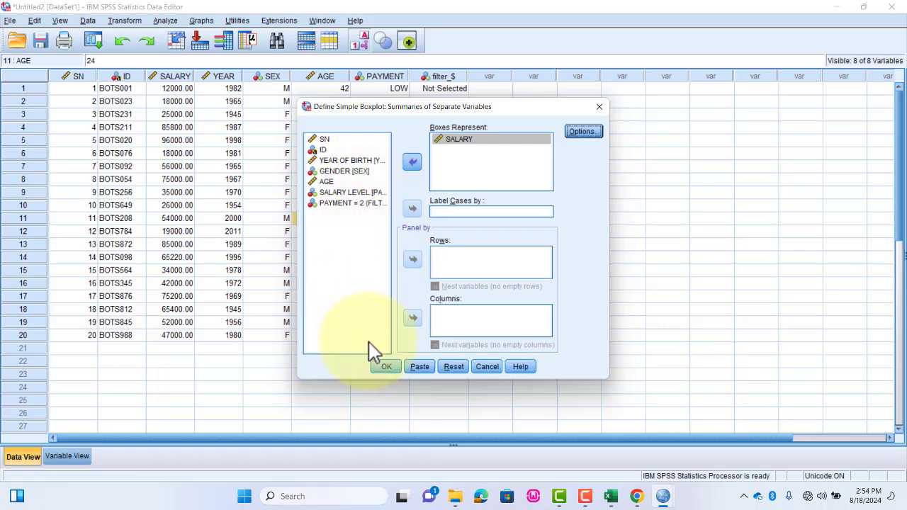
left_click(386, 367)
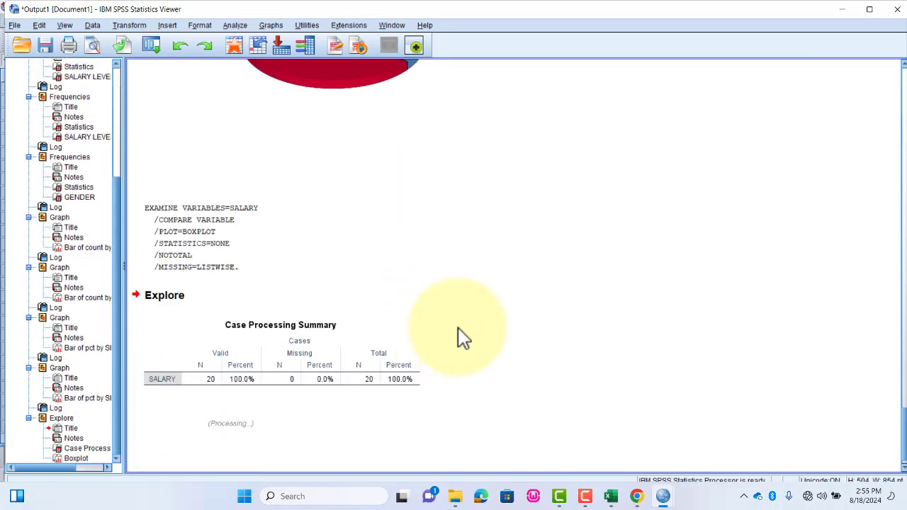
- Open the new SALARY boxplot for editing, transpose the chart, and close the Chart Editor
scroll(474, 335, "down", 3)
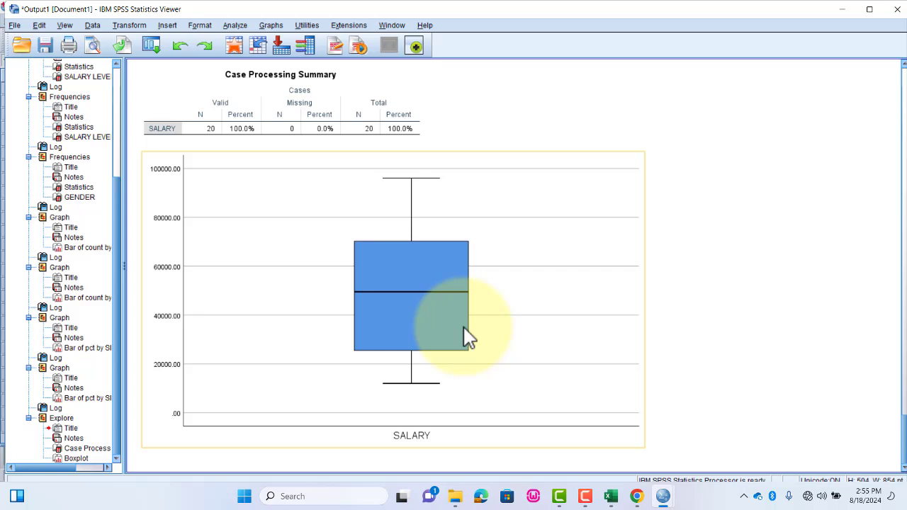
left_click(549, 257)
double_click(549, 257)
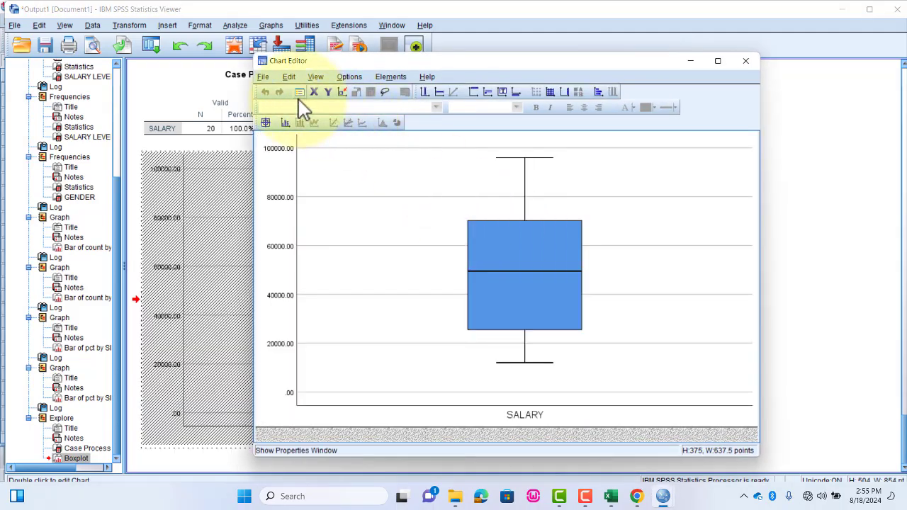
left_click(349, 77)
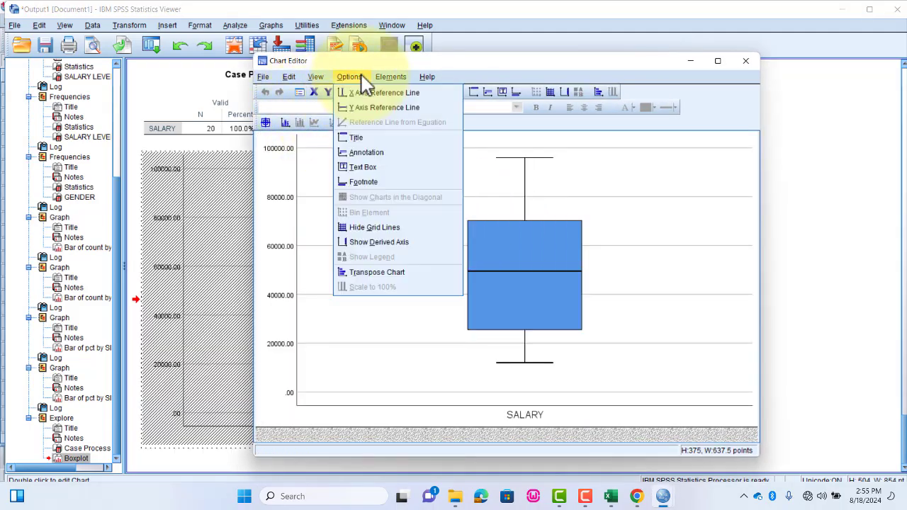
left_click(379, 273)
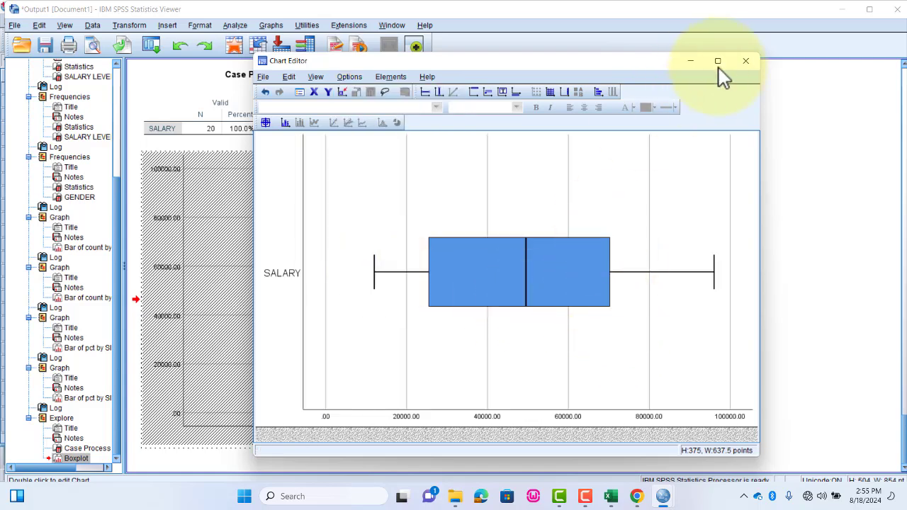
left_click(746, 61)
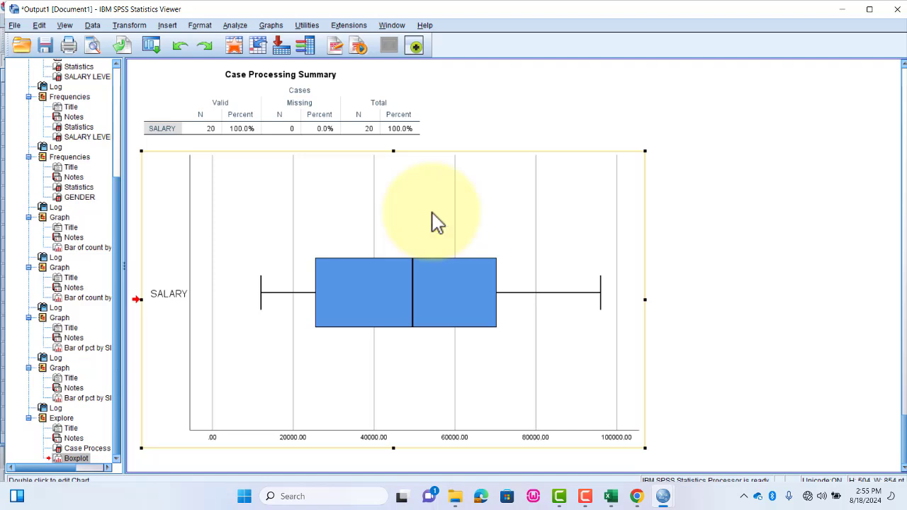
scroll(364, 182, "up", 3)
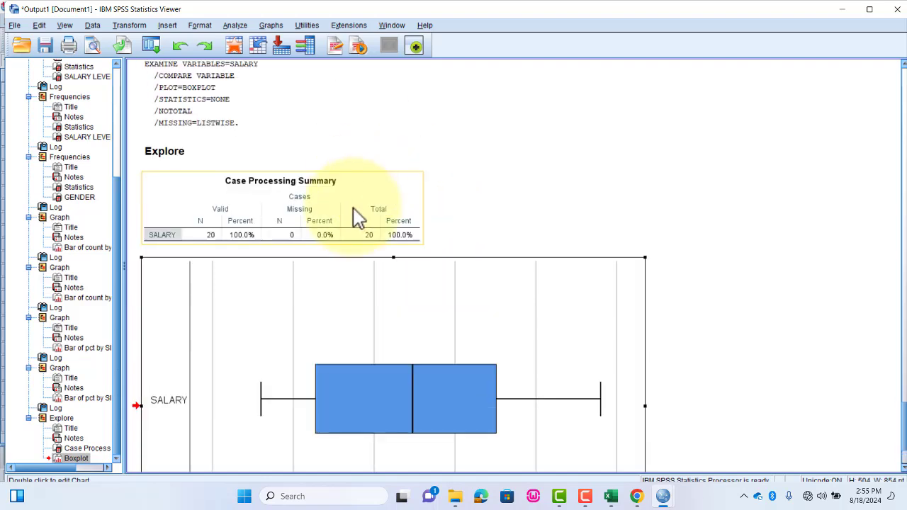
scroll(358, 218, "up", 2)
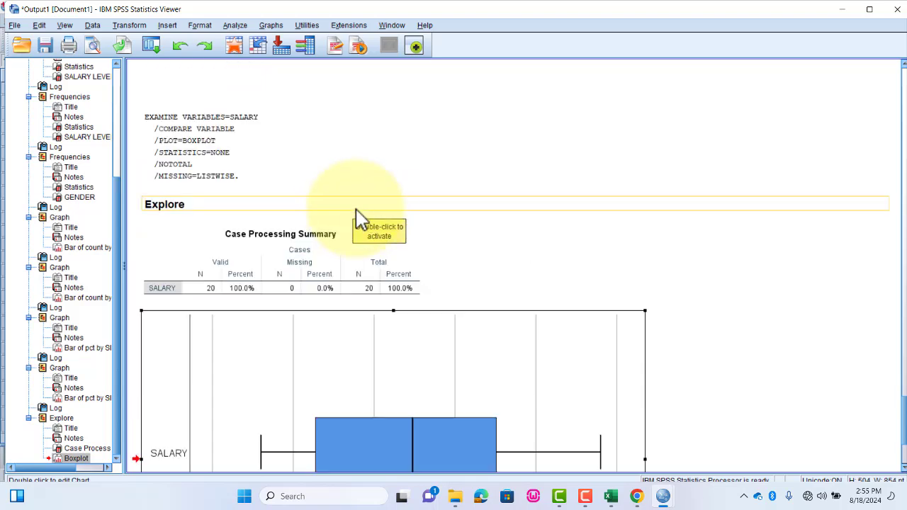
scroll(496, 235, "down", 4)
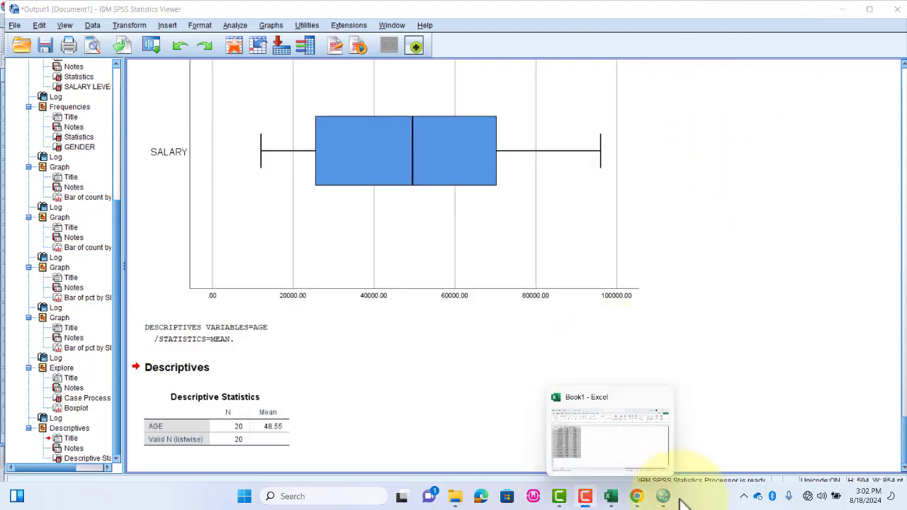
- Return to the data records, set case selection to If condition is satisfied, and open its condition for editing
mouse_move(663, 496)
left_click(704, 457)
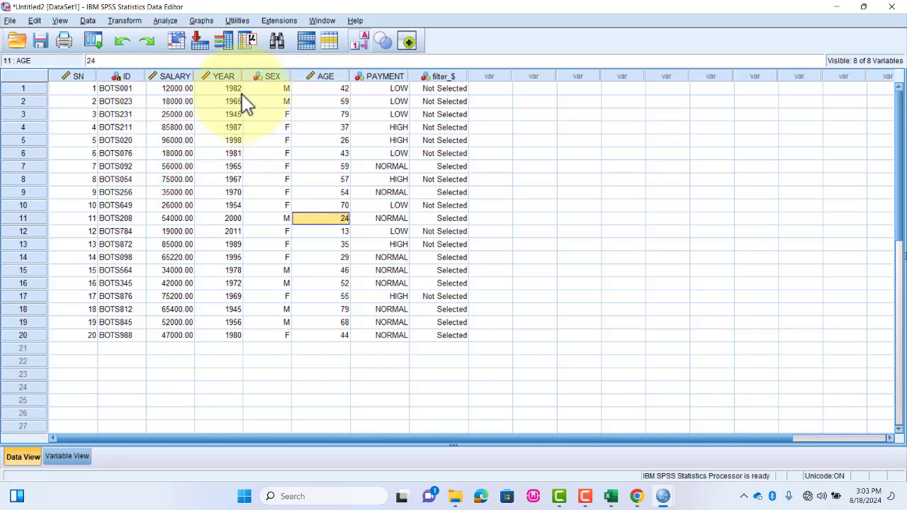
left_click(88, 21)
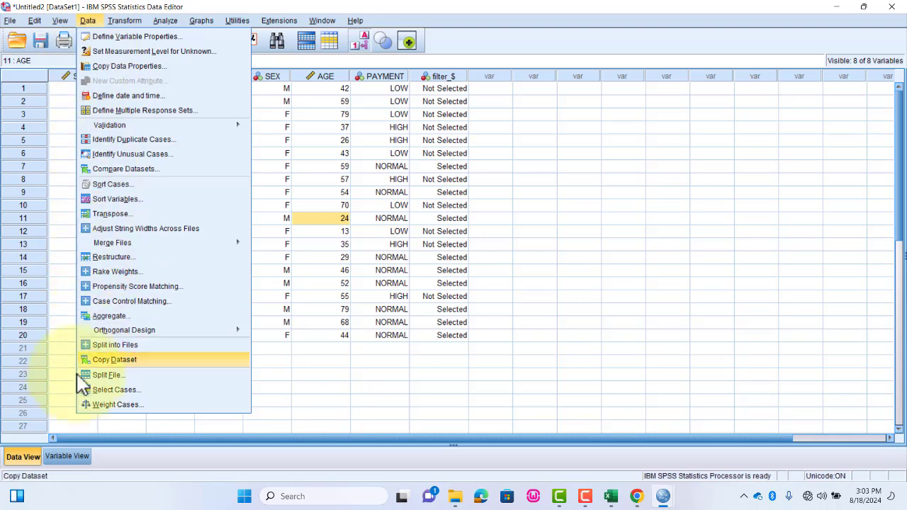
left_click(143, 393)
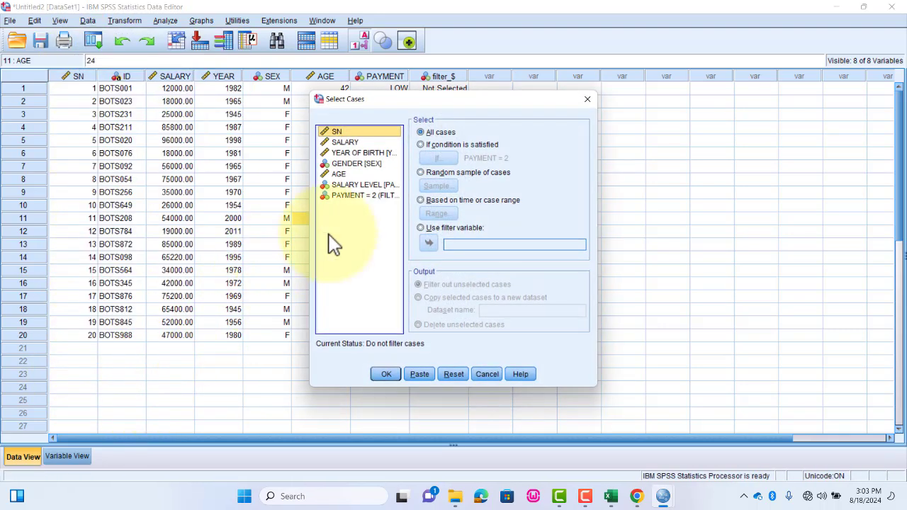
left_click(421, 147)
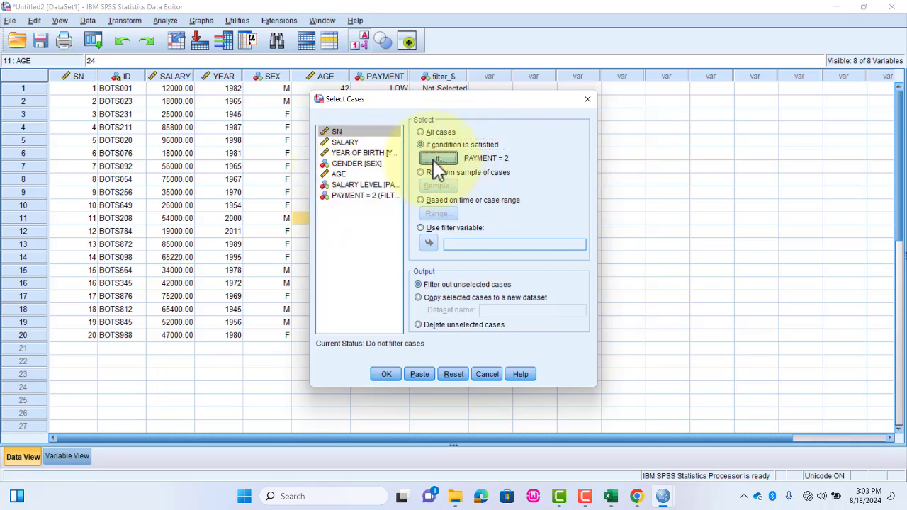
left_click(434, 160)
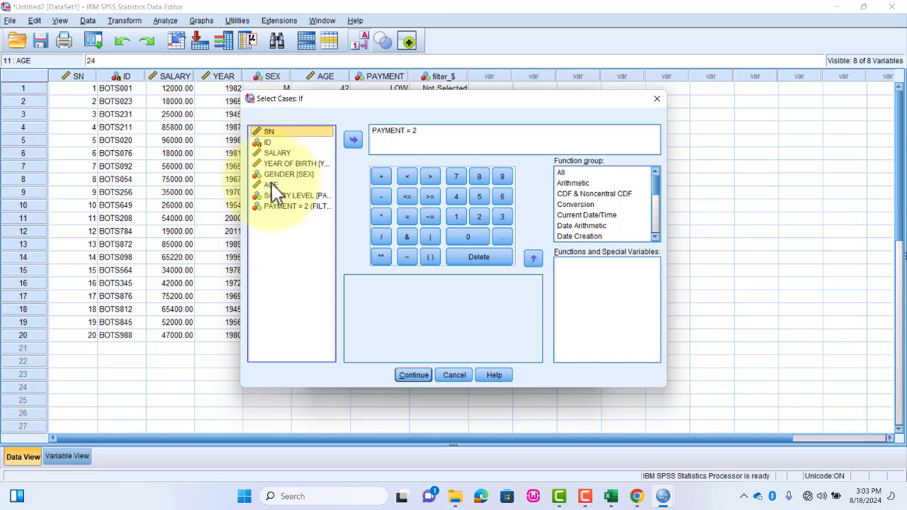
- Replace the case-selection condition with SEX = 2 and apply it, filtering out unselected cases
left_click(282, 175)
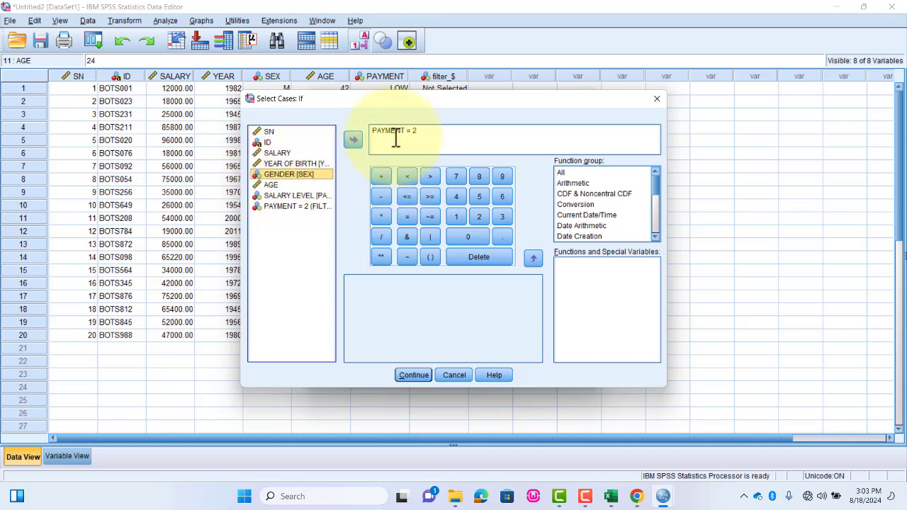
left_click(353, 139)
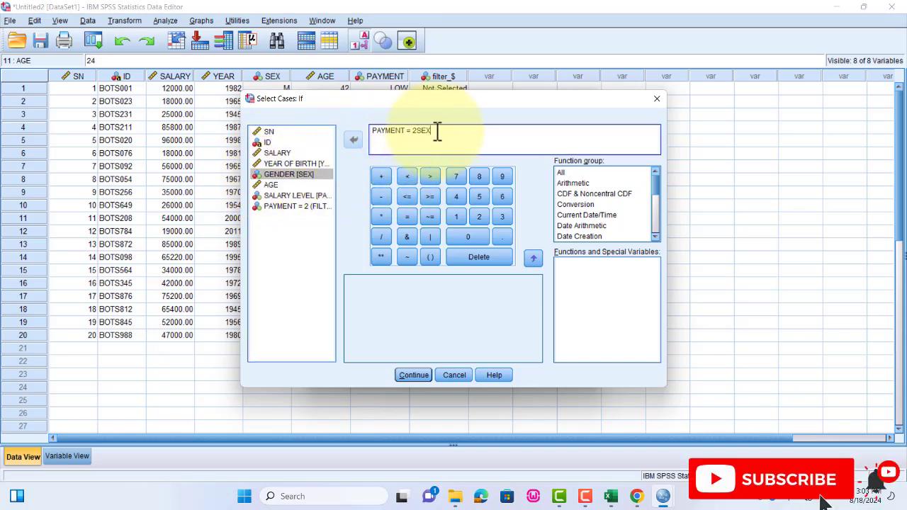
left_click_drag(433, 132, 378, 132)
key("Delete")
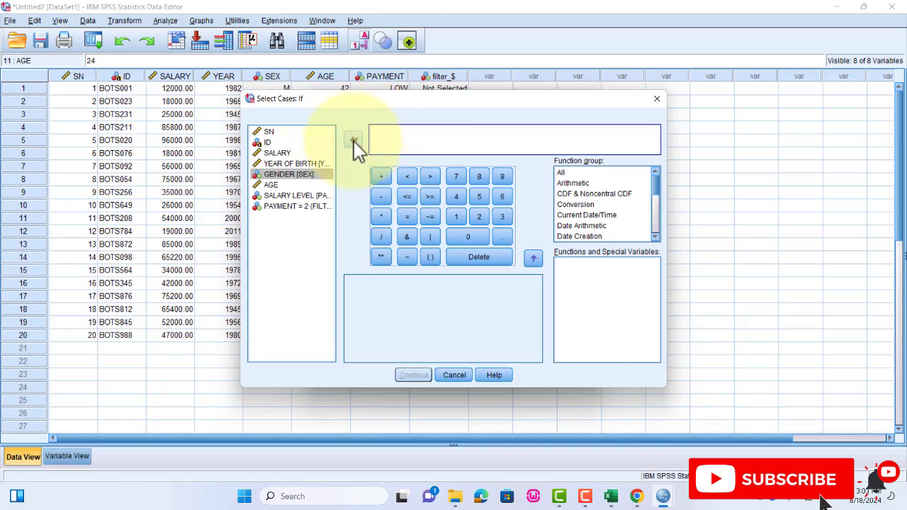
left_click(354, 146)
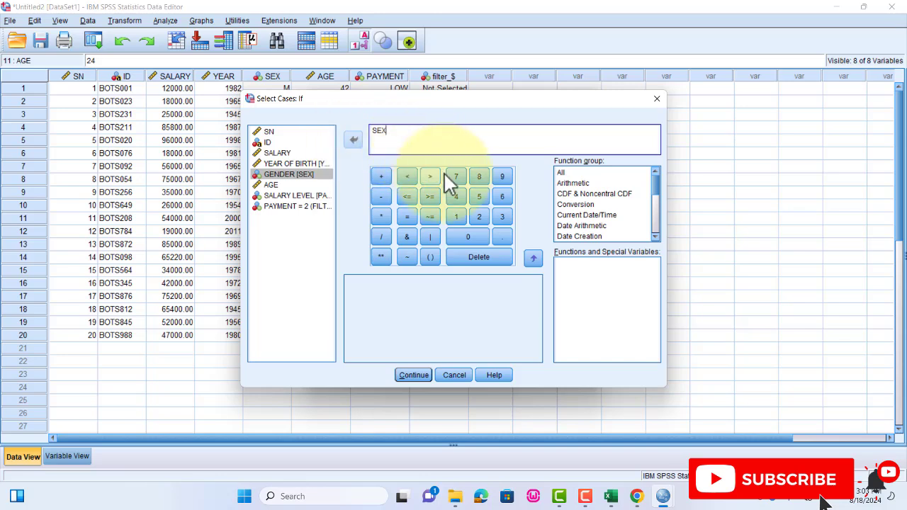
left_click(406, 216)
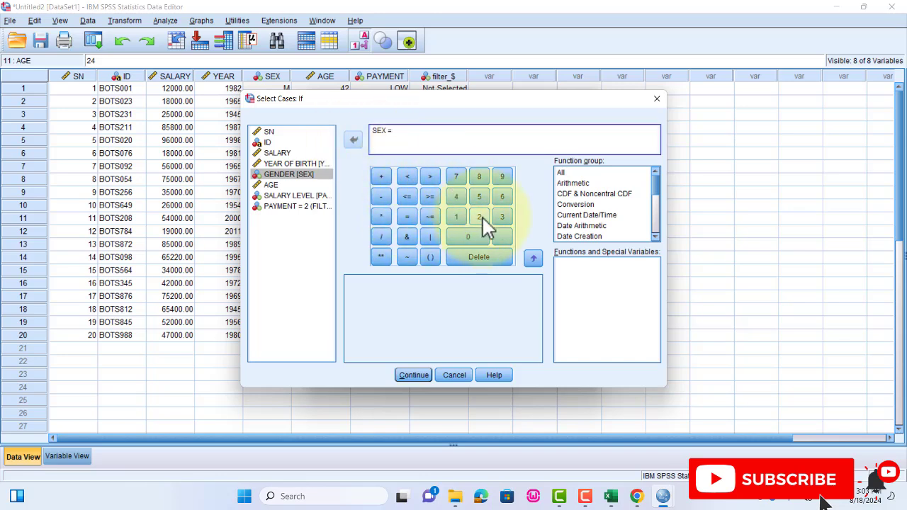
left_click(420, 374)
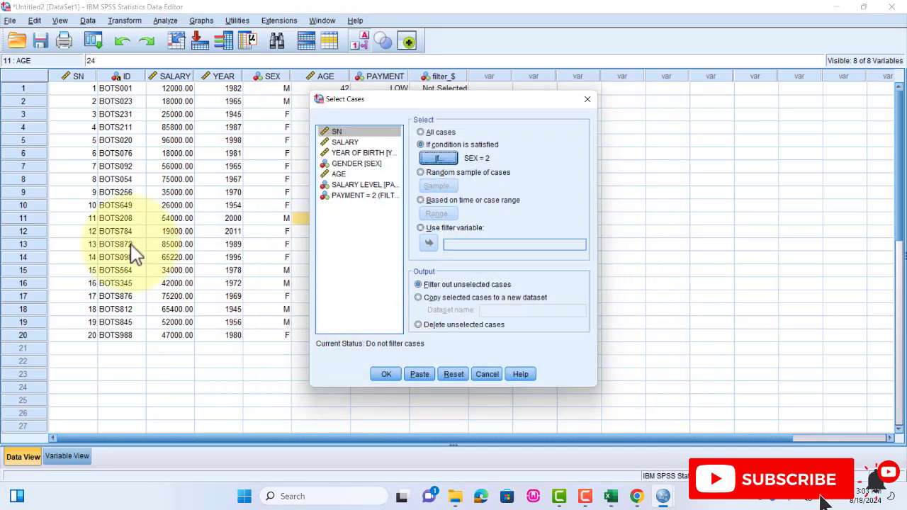
left_click(388, 374)
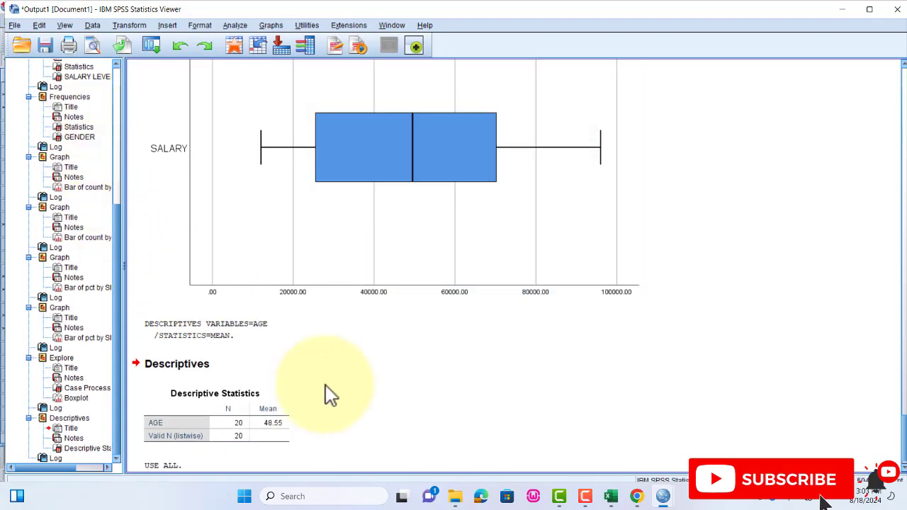
- Go back to the data records and set case selection to all cases
left_click(808, 439)
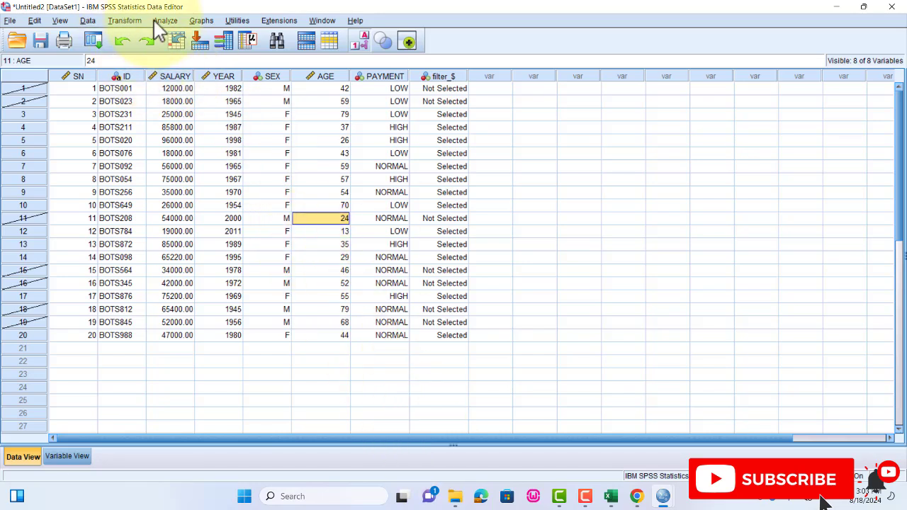
left_click(85, 20)
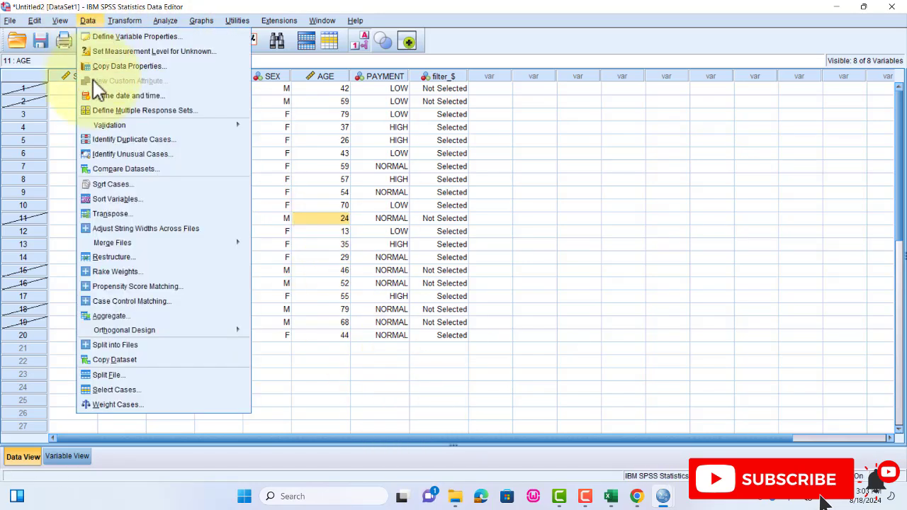
left_click(113, 389)
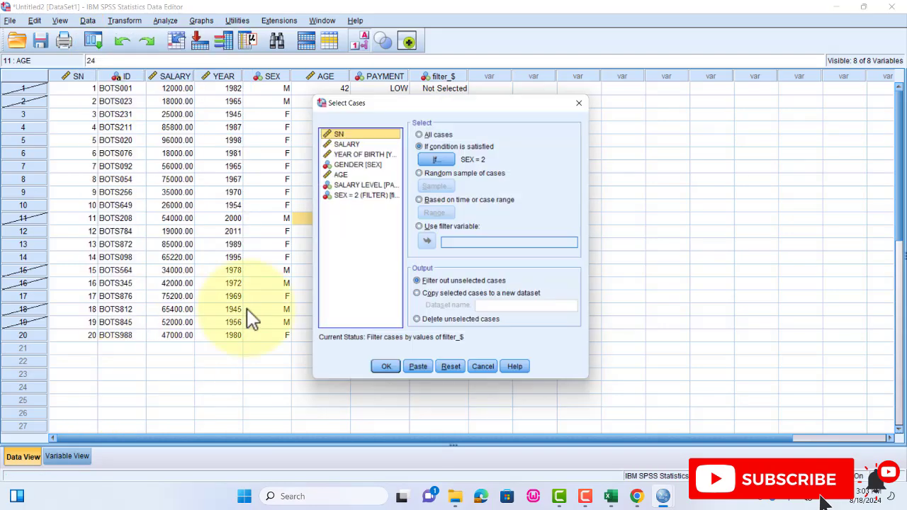
left_click(428, 133)
left_click(386, 374)
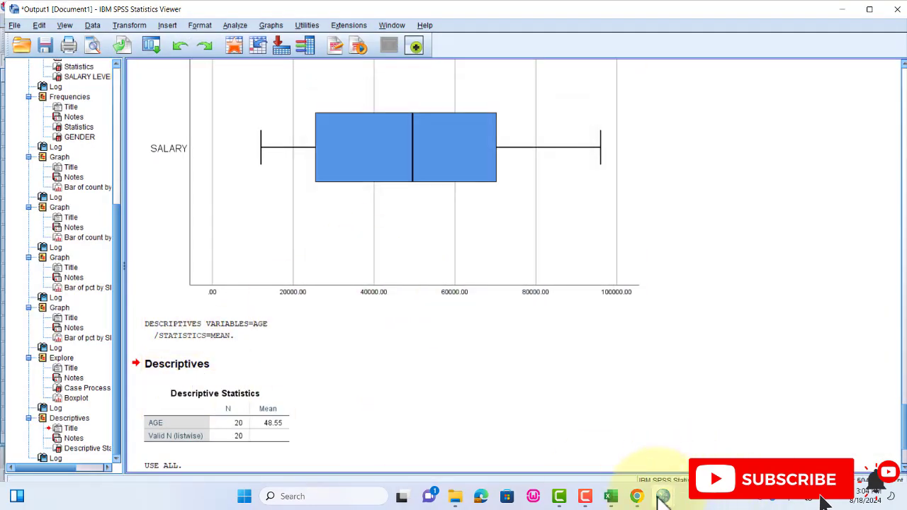
- Return to the data records, open the Frequencies analysis, and replace GENDER with SALARY as the analysed variable
mouse_move(662, 496)
left_click(706, 442)
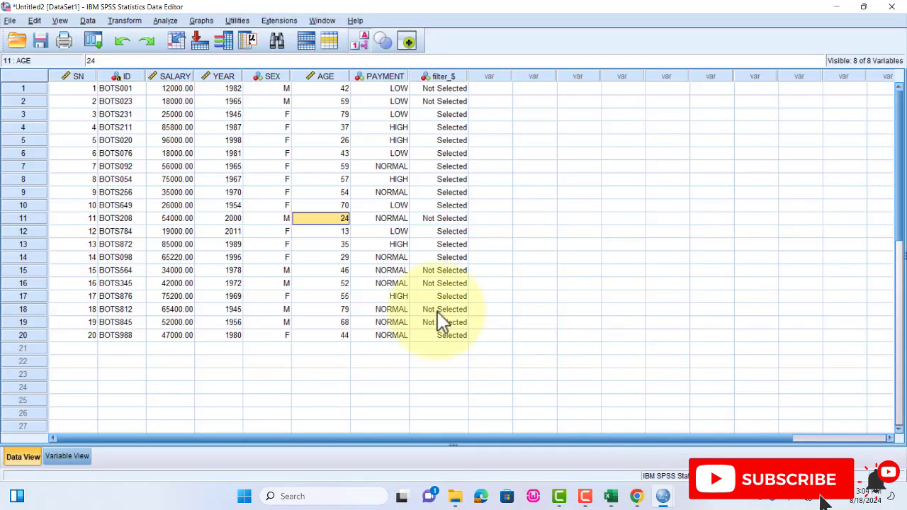
left_click(165, 20)
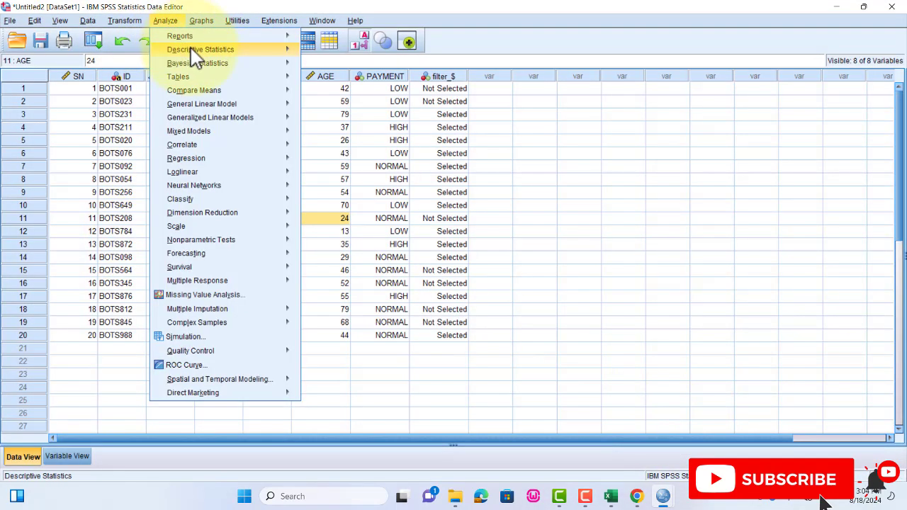
mouse_move(230, 49)
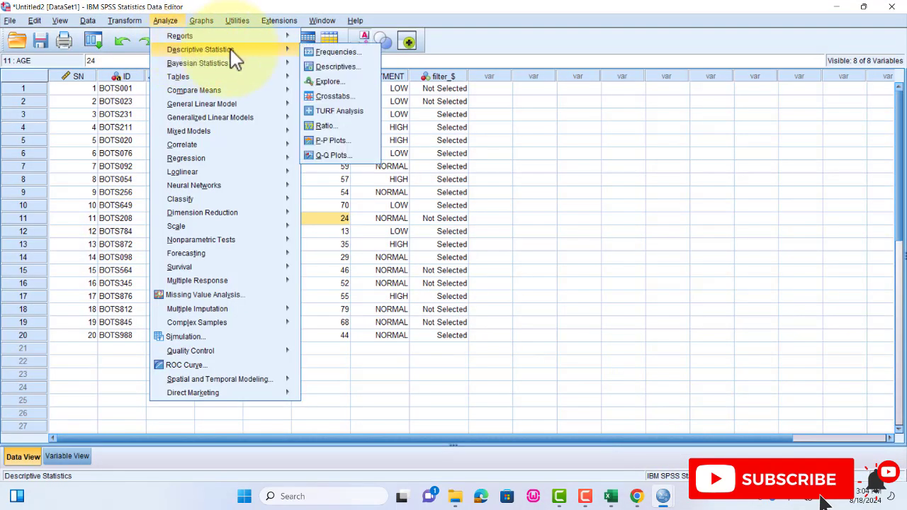
left_click(345, 53)
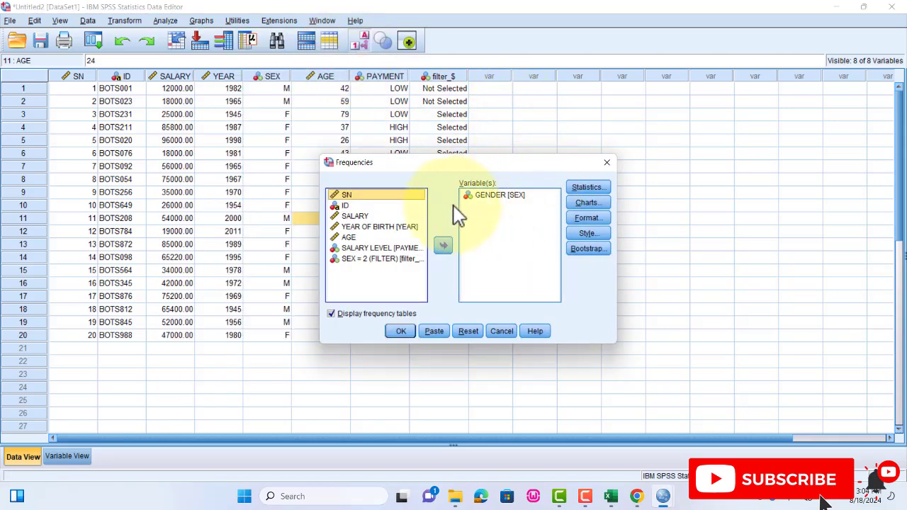
left_click(363, 216)
left_click(500, 198)
left_click(443, 245)
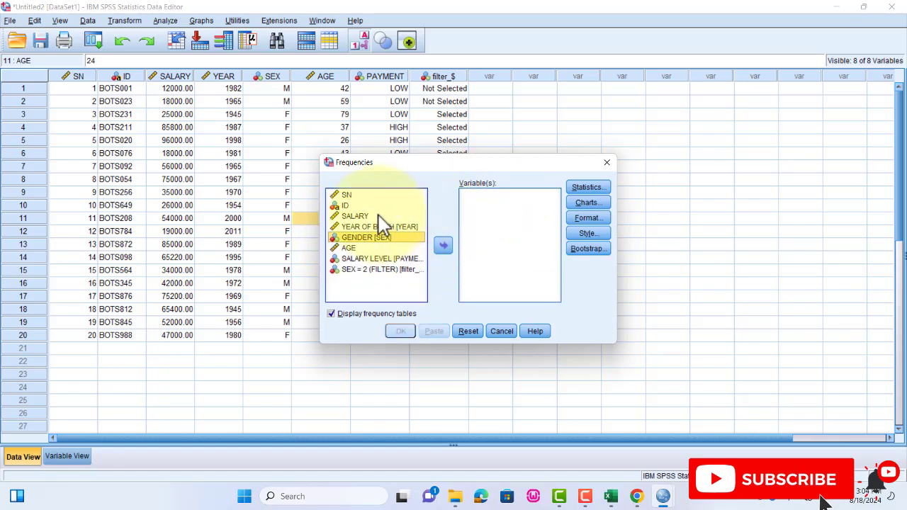
left_click(354, 215)
left_click(443, 245)
- In the Frequencies statistics, select mean, median, standard deviation, variance, range, minimum, maximum and S.E. mean
left_click(587, 187)
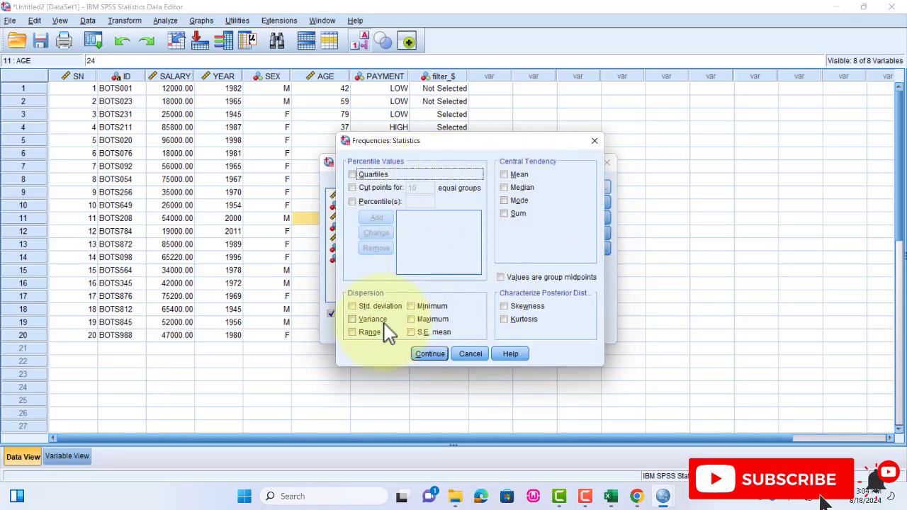
left_click(504, 174)
left_click(503, 187)
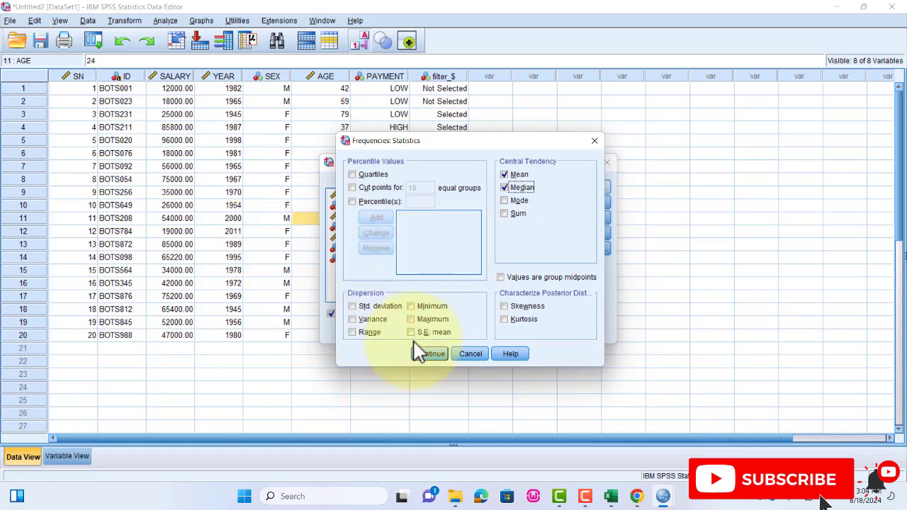
left_click(352, 306)
left_click(350, 318)
left_click(352, 331)
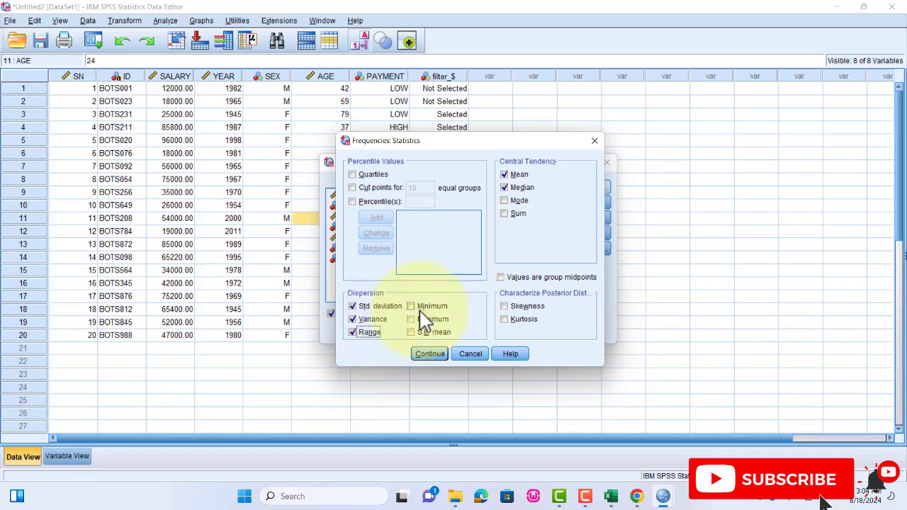
left_click(427, 306)
left_click(429, 319)
left_click(432, 331)
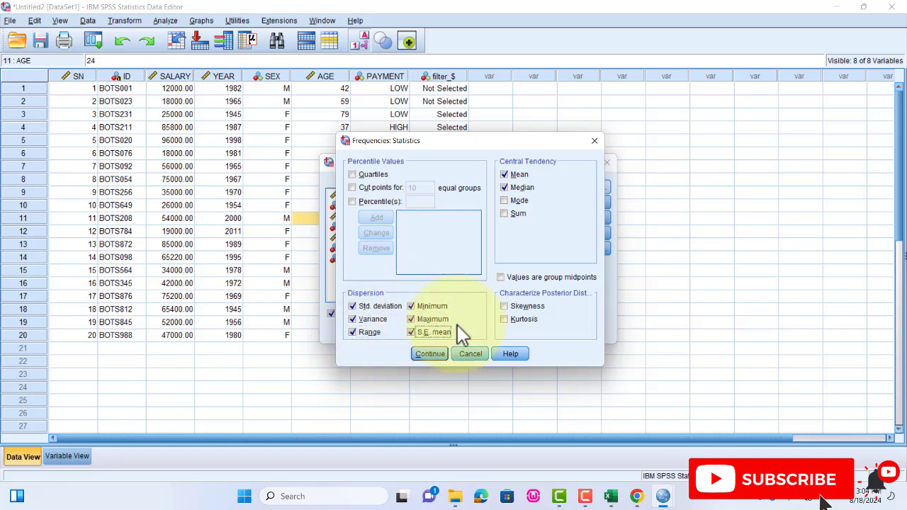
- Add skewness, kurtosis, mode and quartiles to the statistics, leave cut points off, and run the SALARY frequencies
left_click(503, 306)
left_click(503, 318)
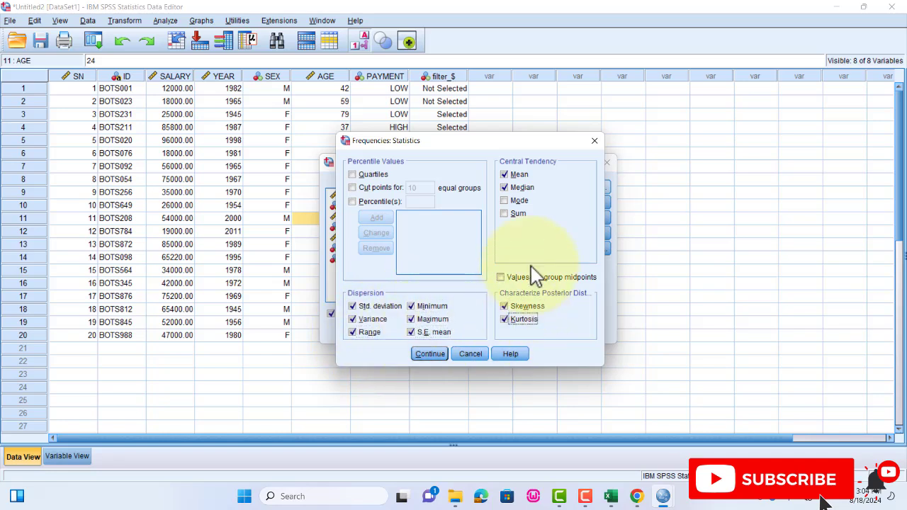
left_click(520, 201)
left_click(354, 174)
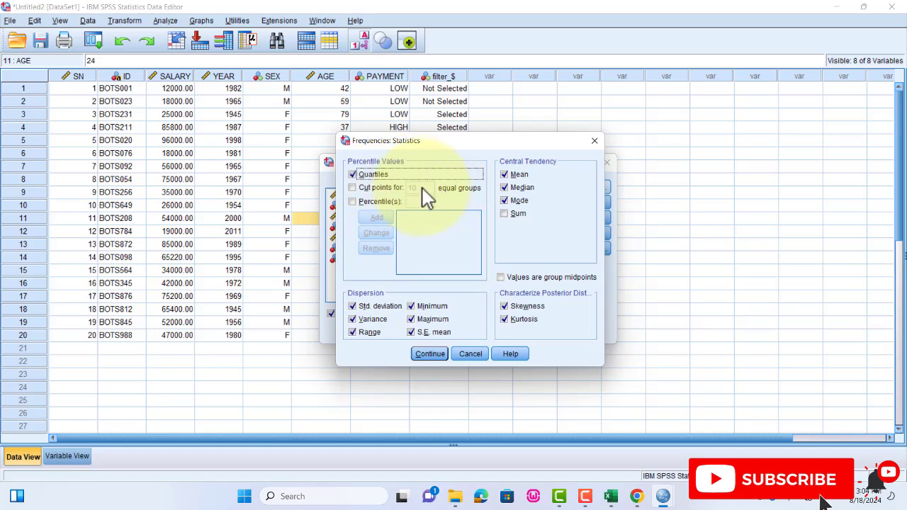
left_click(352, 188)
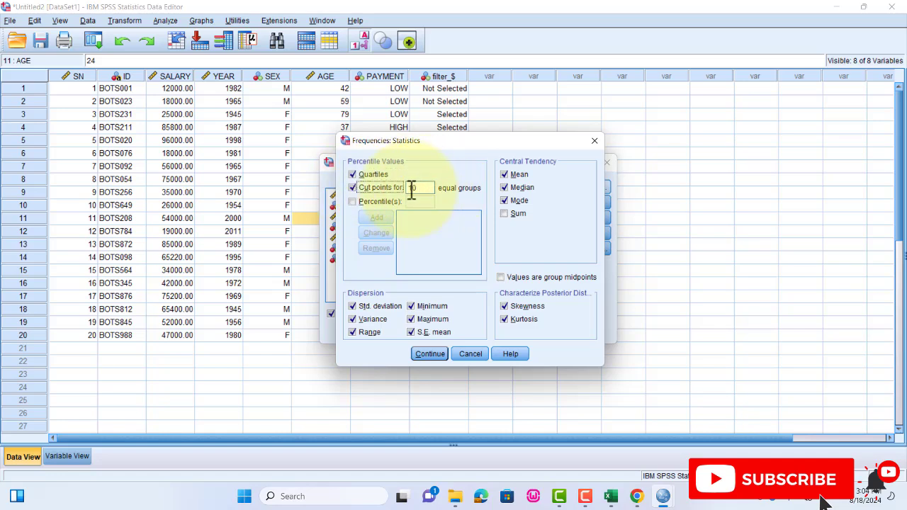
left_click(352, 188)
left_click(419, 355)
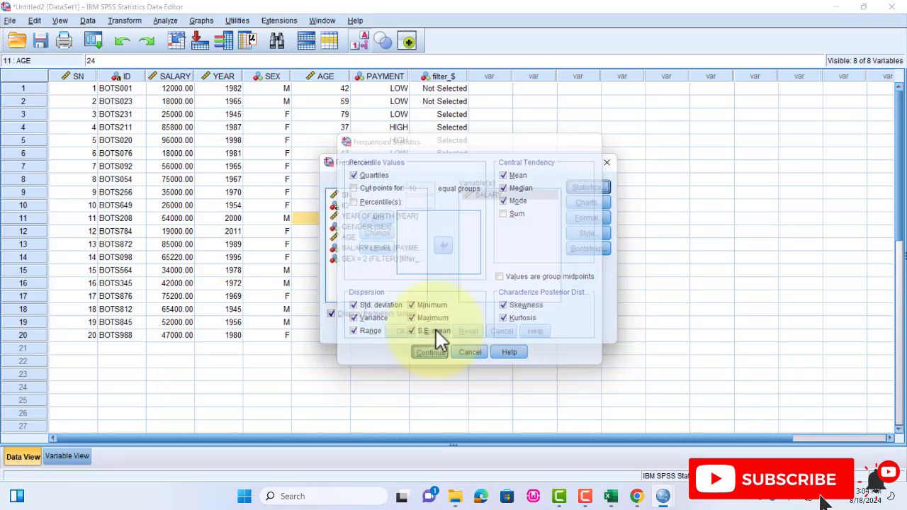
left_click(400, 331)
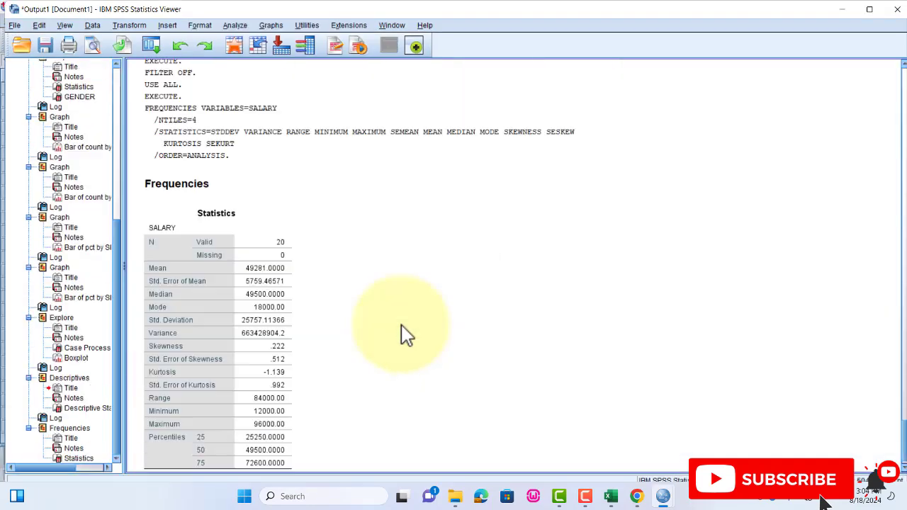
- Examine the SALARY frequency table and the statistics table in the output
scroll(407, 330, "down", 10)
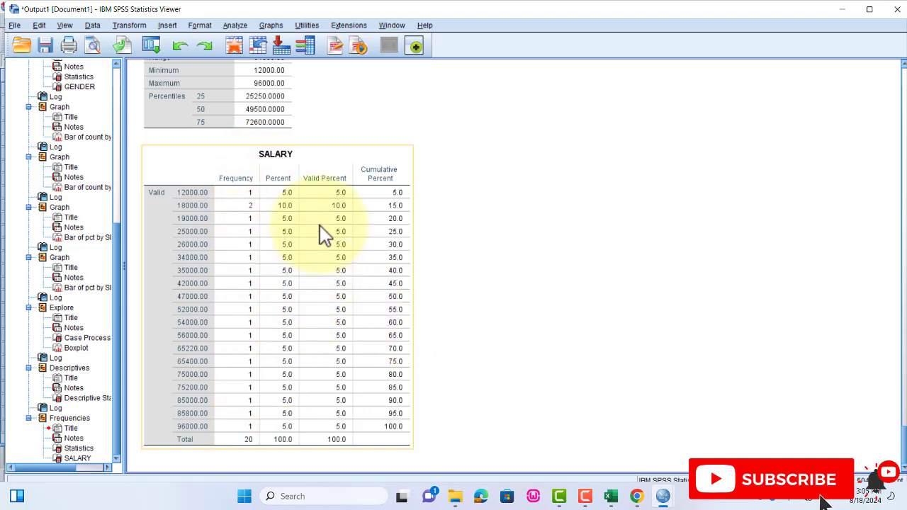
scroll(300, 231, "up", 3)
scroll(299, 231, "up", 3)
left_click(262, 229)
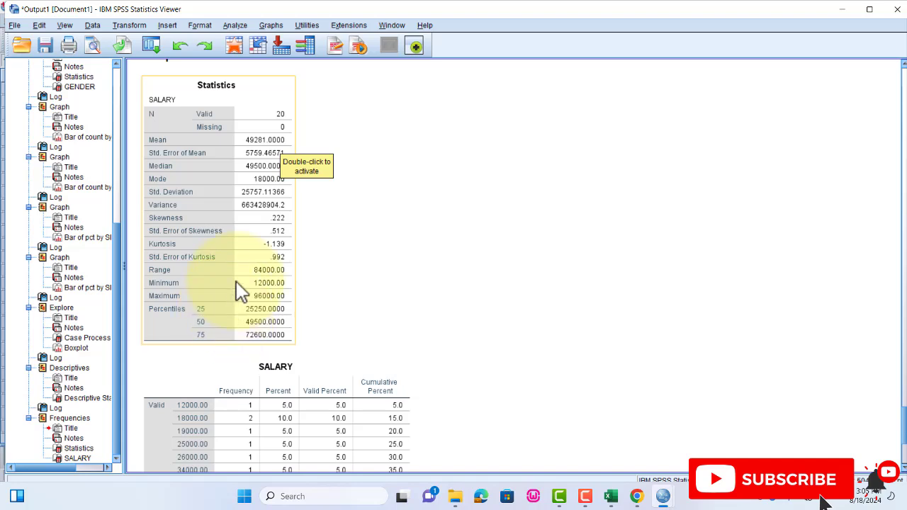
left_click(432, 216)
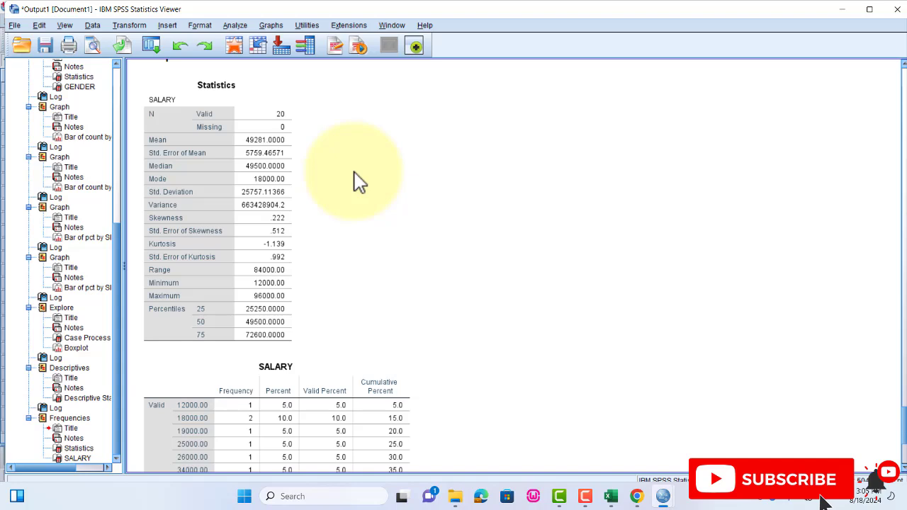
left_click(777, 32)
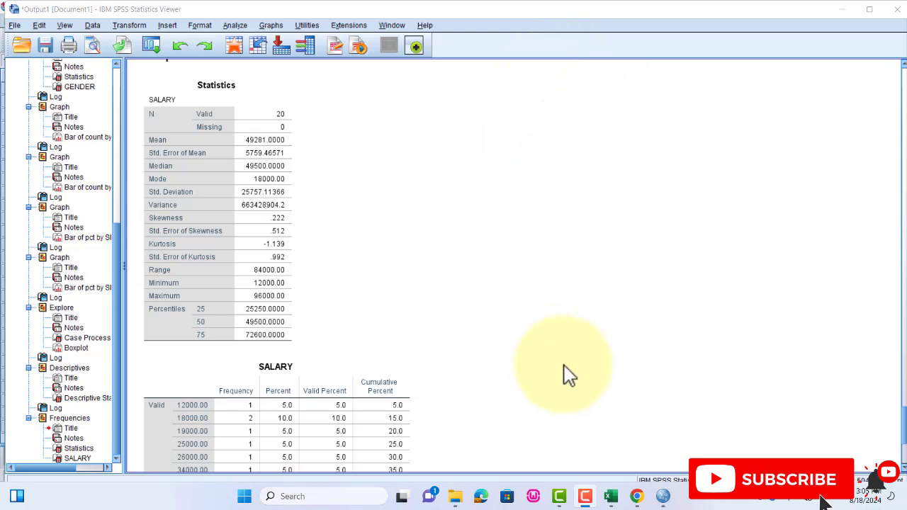
- Switch from the output back to the data records
left_click(661, 494)
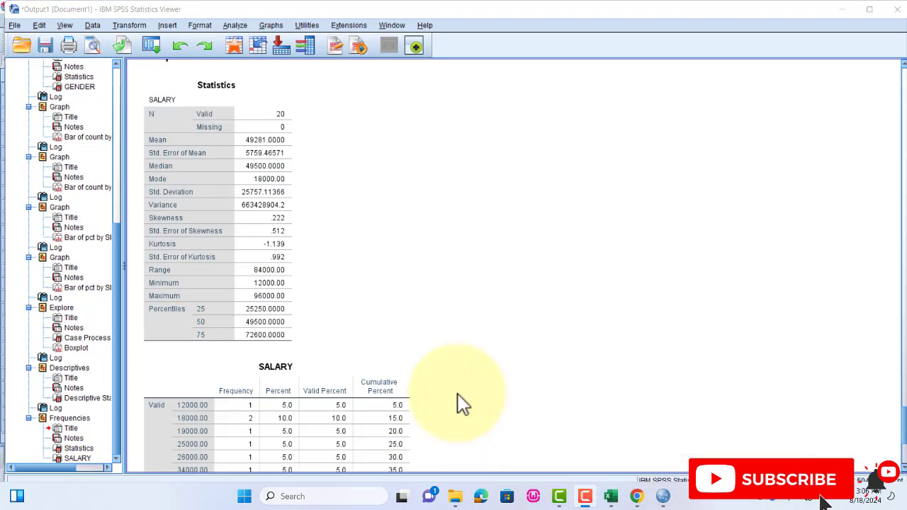
mouse_move(664, 498)
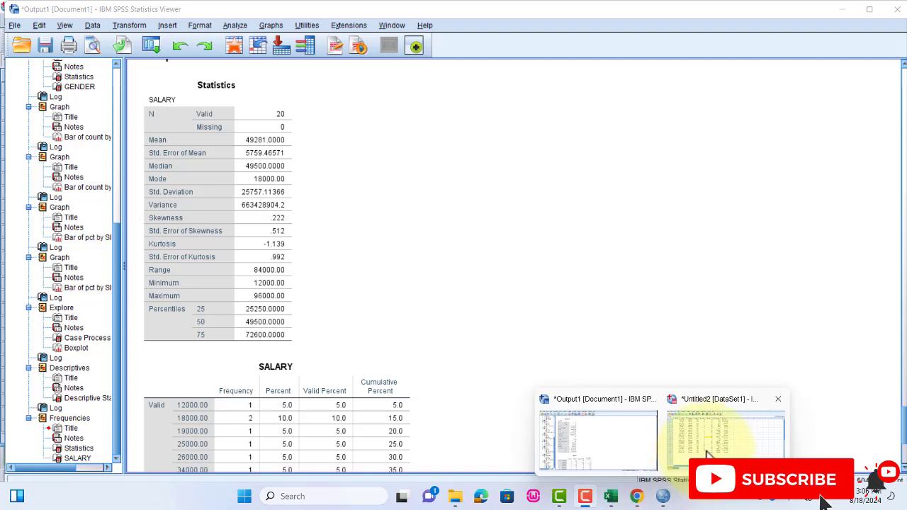
left_click(725, 439)
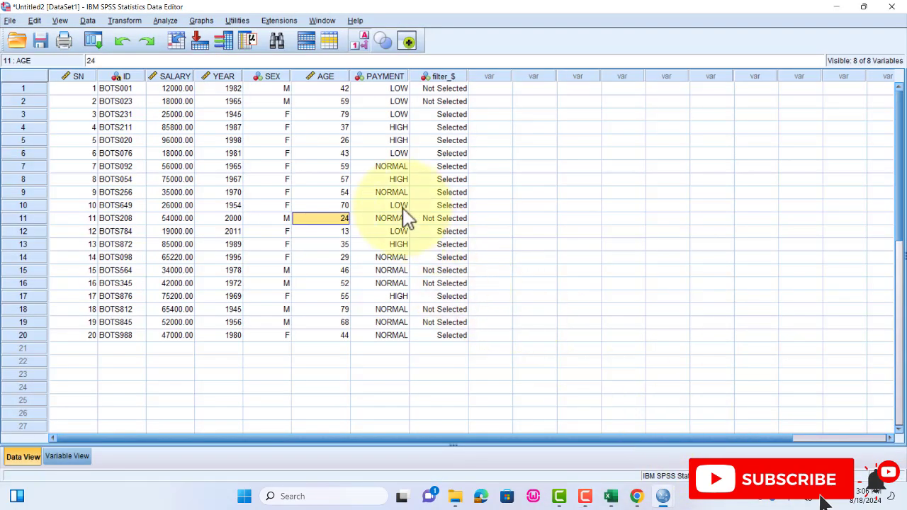